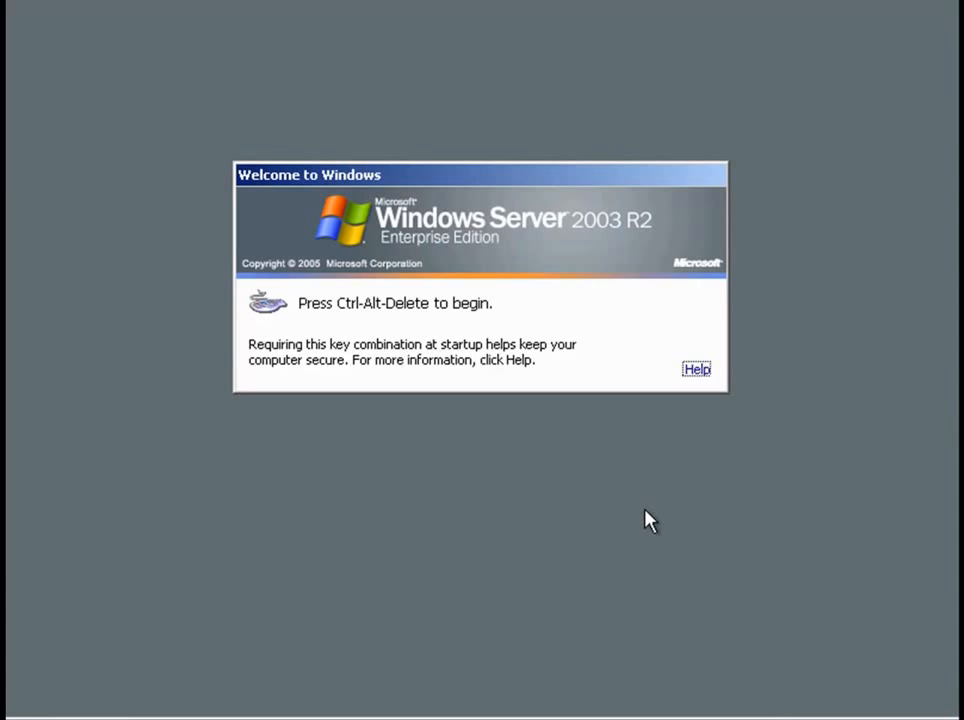
Log on to Windows Server 2003 R2 and close the Manage Your Server page
{"action": "key", "text": "ctrl+alt+Delete"}
{"action": "key", "text": "Return"}
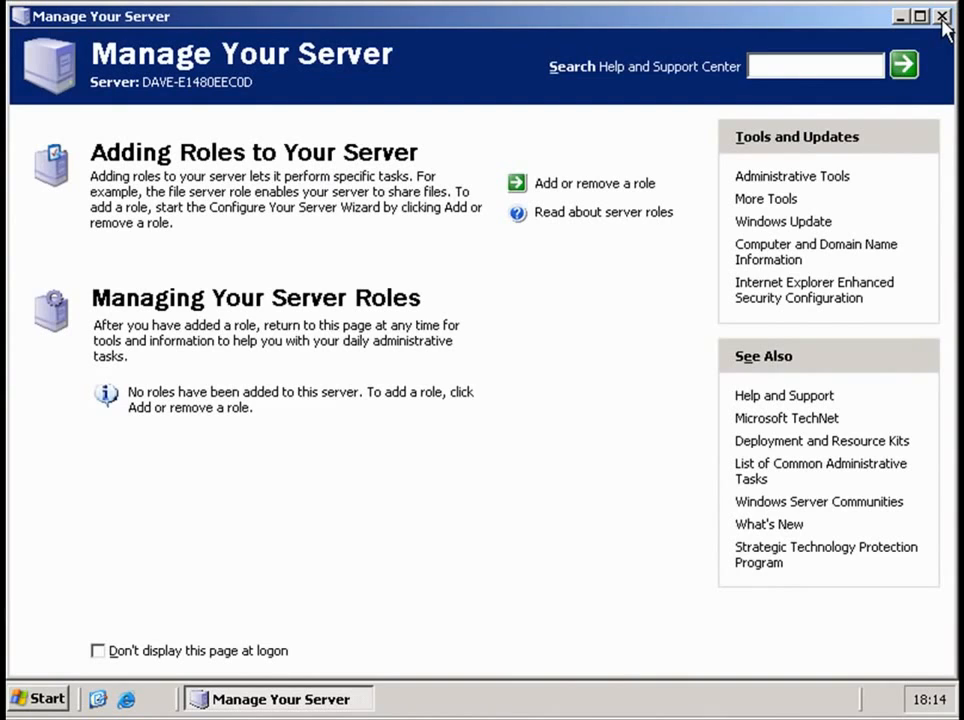
{"action": "left_click", "coordinate": [943, 18]}
Check the server's Windows edition, service pack and hardware in My Computer's system properties
{"action": "right_click", "coordinate": [53, 33]}
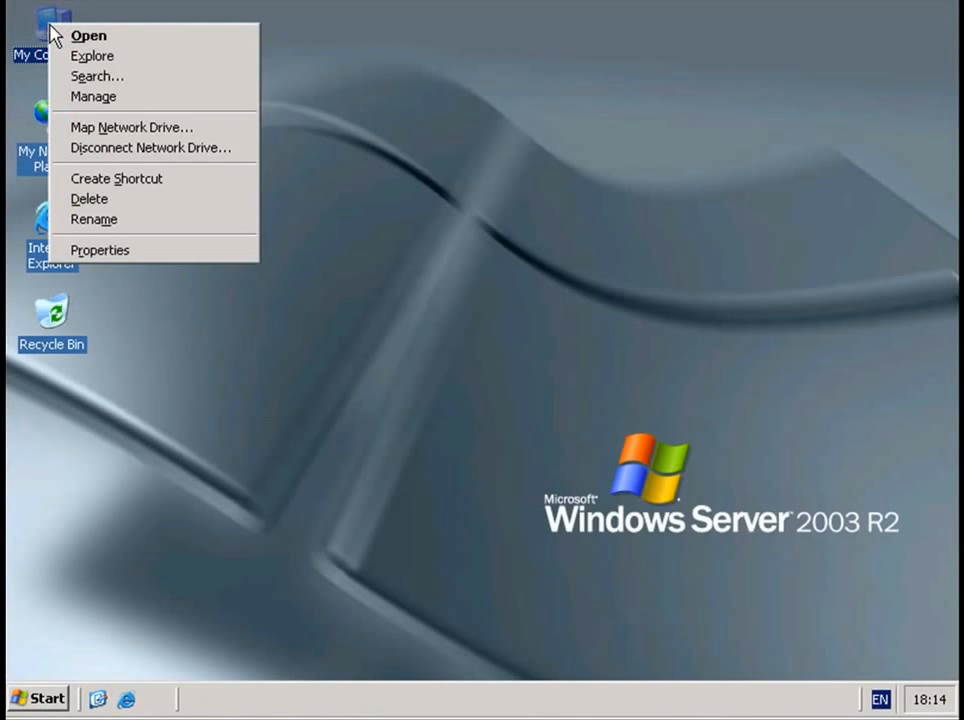
{"action": "left_click", "coordinate": [100, 250]}
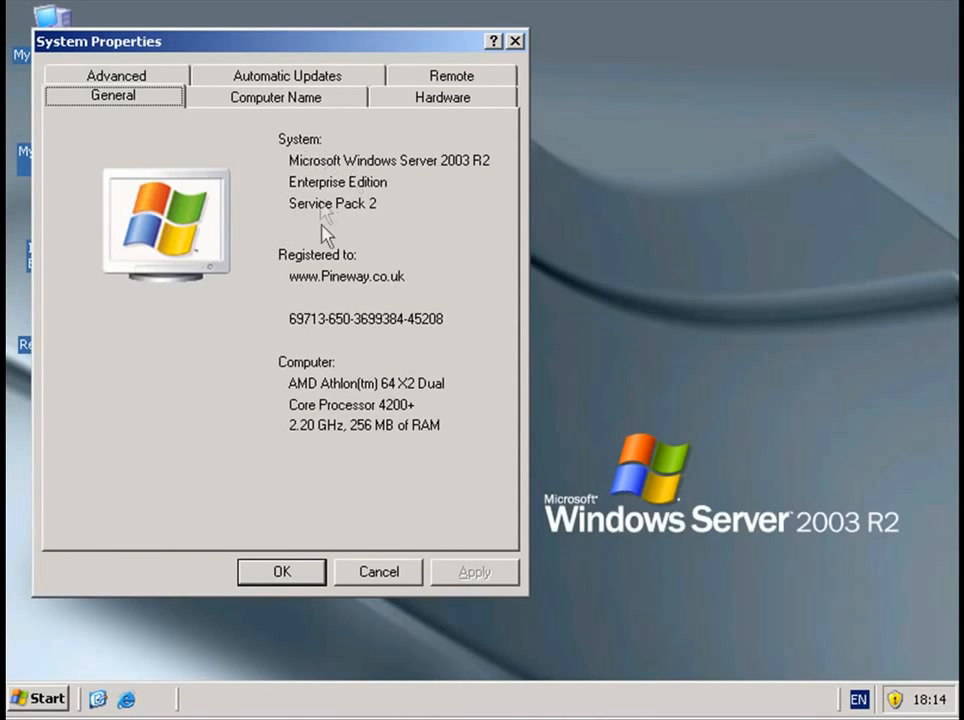
{"action": "left_click", "coordinate": [378, 572]}
{"action": "left_click", "coordinate": [243, 277]}
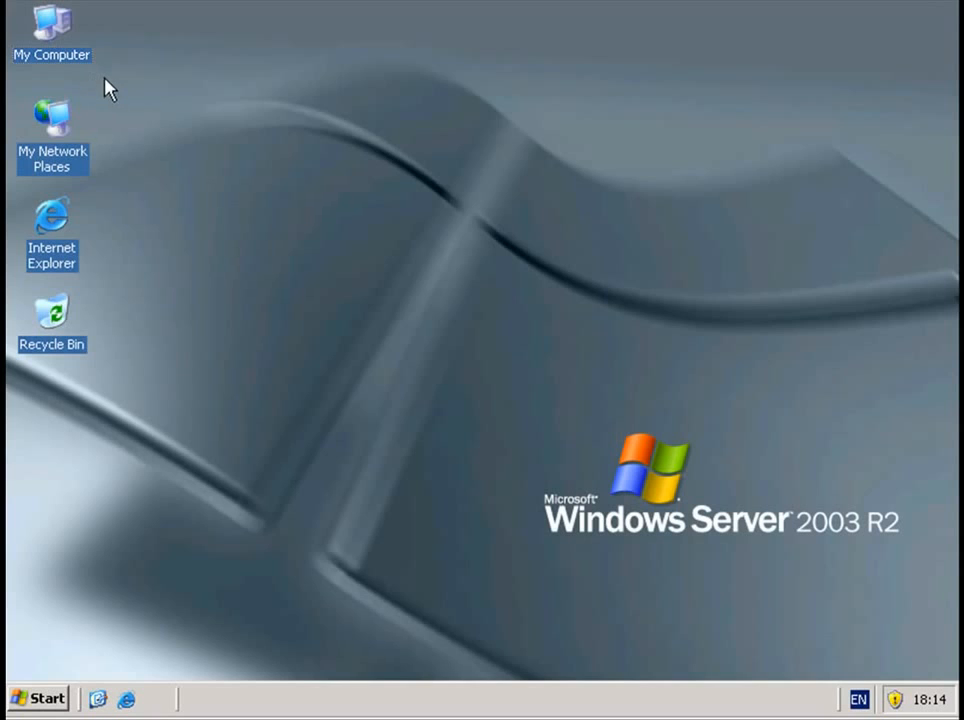
Start the Configure Your Server Wizard and advance past its introductory pages to the server role selection
{"action": "left_click", "coordinate": [37, 700]}
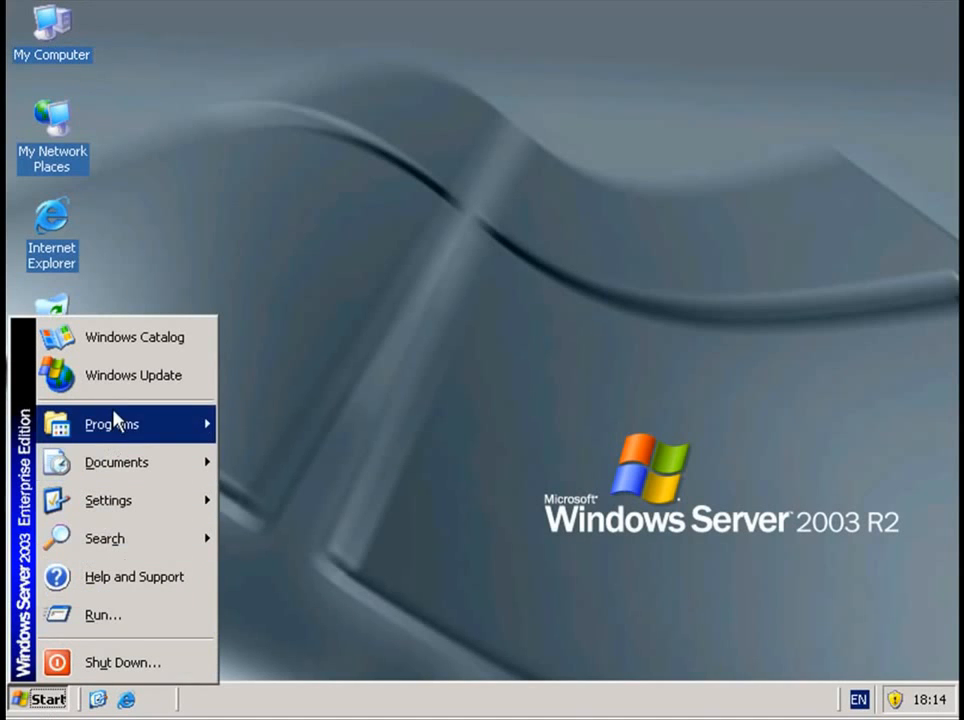
{"action": "mouse_move", "coordinate": [115, 421]}
{"action": "mouse_move", "coordinate": [312, 444]}
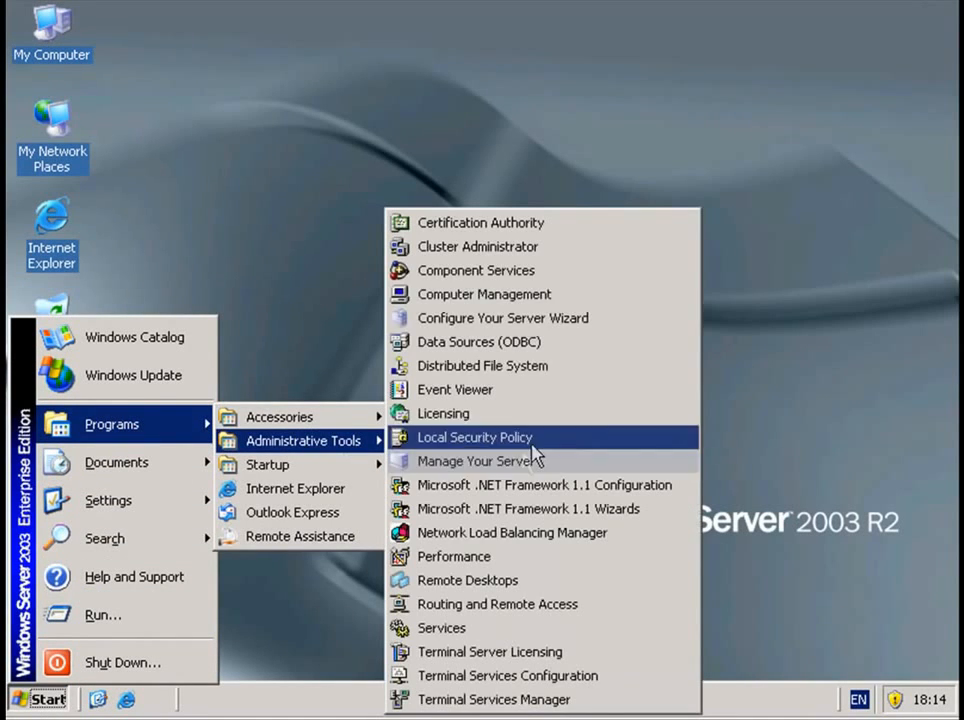
{"action": "left_click", "coordinate": [553, 327]}
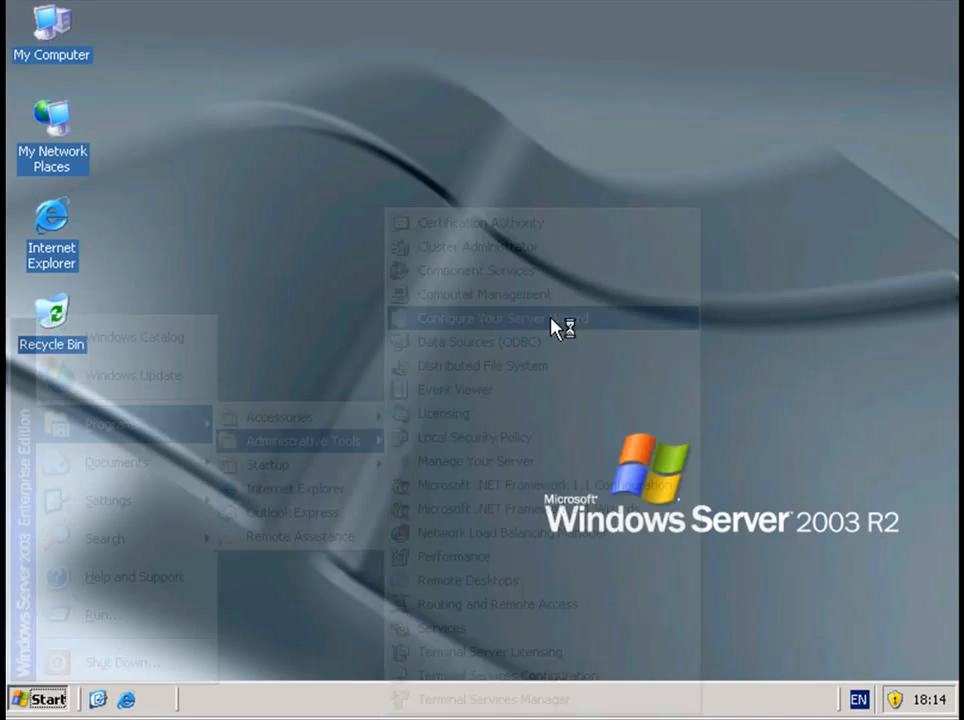
{"action": "left_click", "coordinate": [459, 538]}
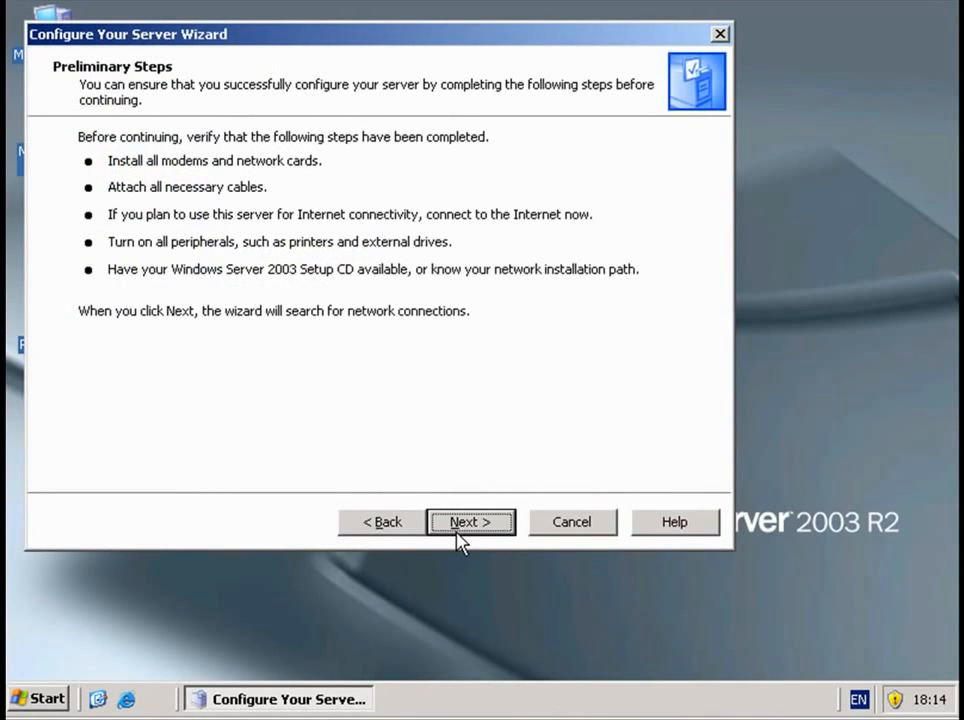
{"action": "left_click", "coordinate": [459, 538]}
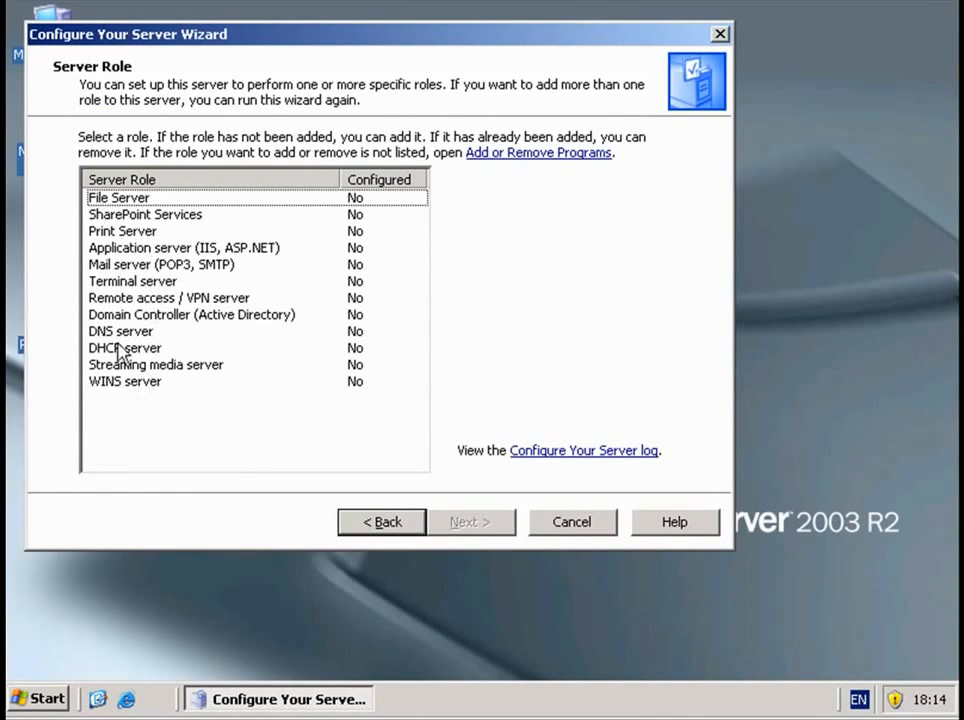
Choose the Domain Controller (Active Directory) role and confirm the summary to launch the Active Directory Installation Wizard
{"action": "left_click", "coordinate": [224, 318]}
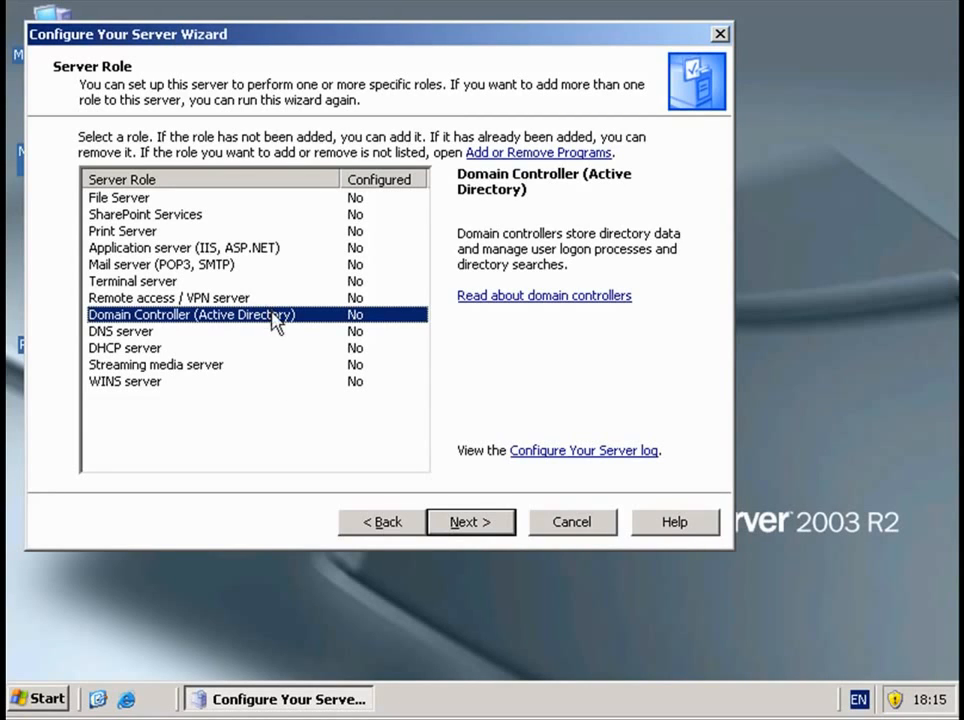
{"action": "left_click", "coordinate": [462, 524]}
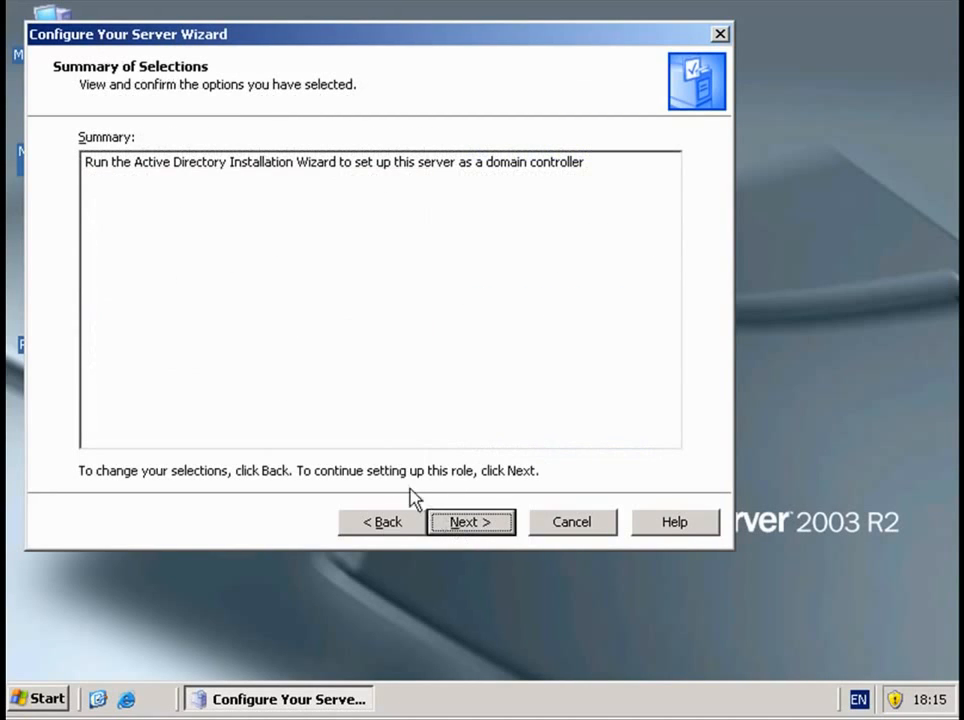
{"action": "left_click", "coordinate": [480, 528]}
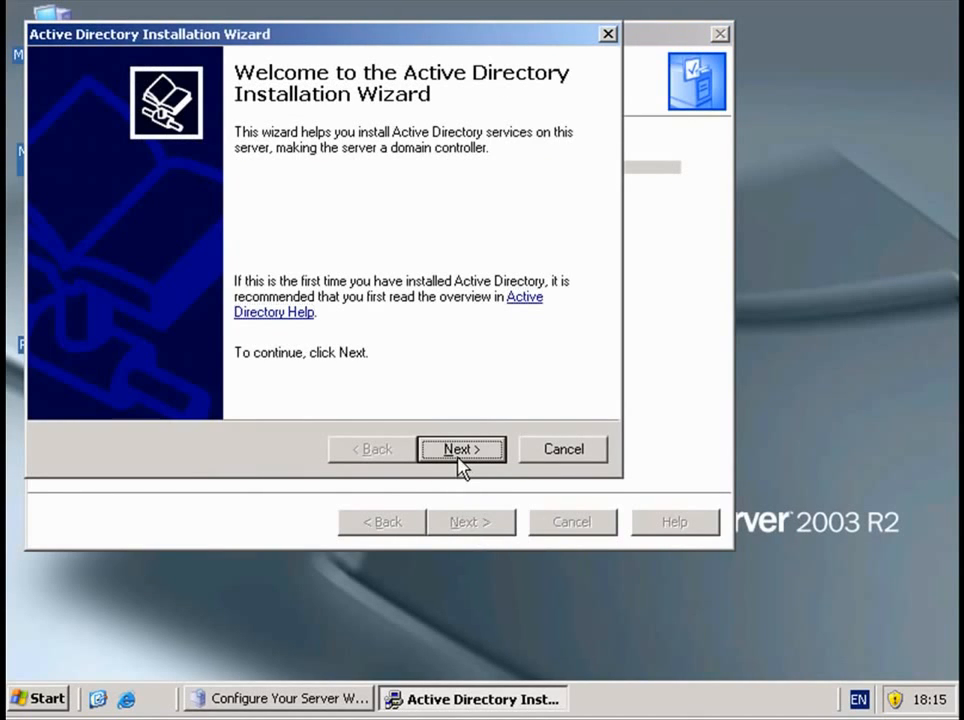
Set the server up as the domain controller for a new domain in a new forest
{"action": "left_click", "coordinate": [458, 450]}
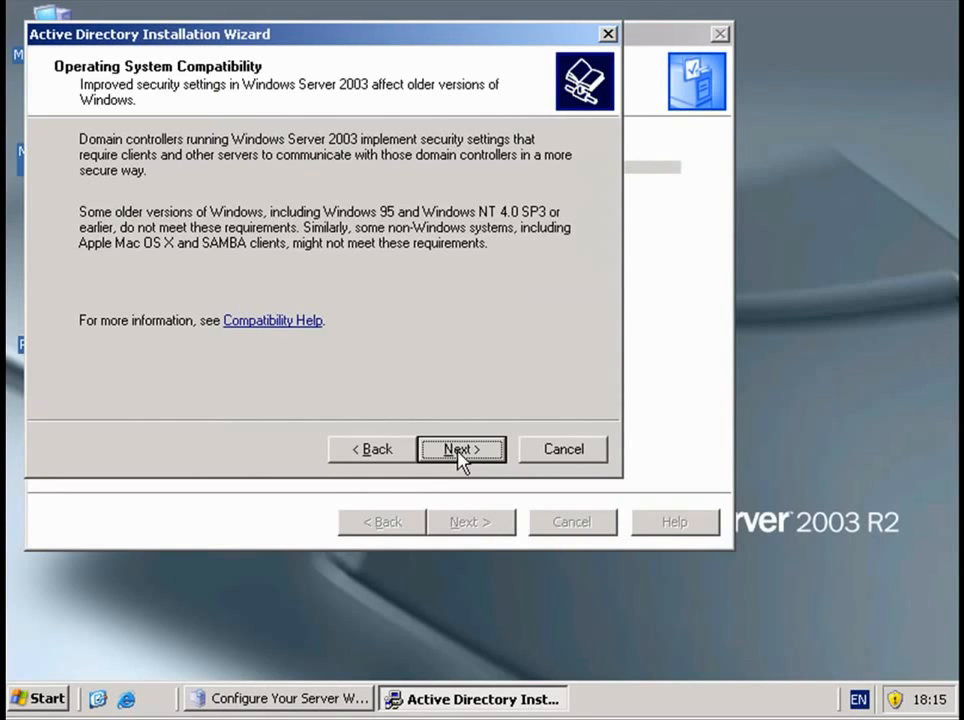
{"action": "left_click", "coordinate": [458, 450]}
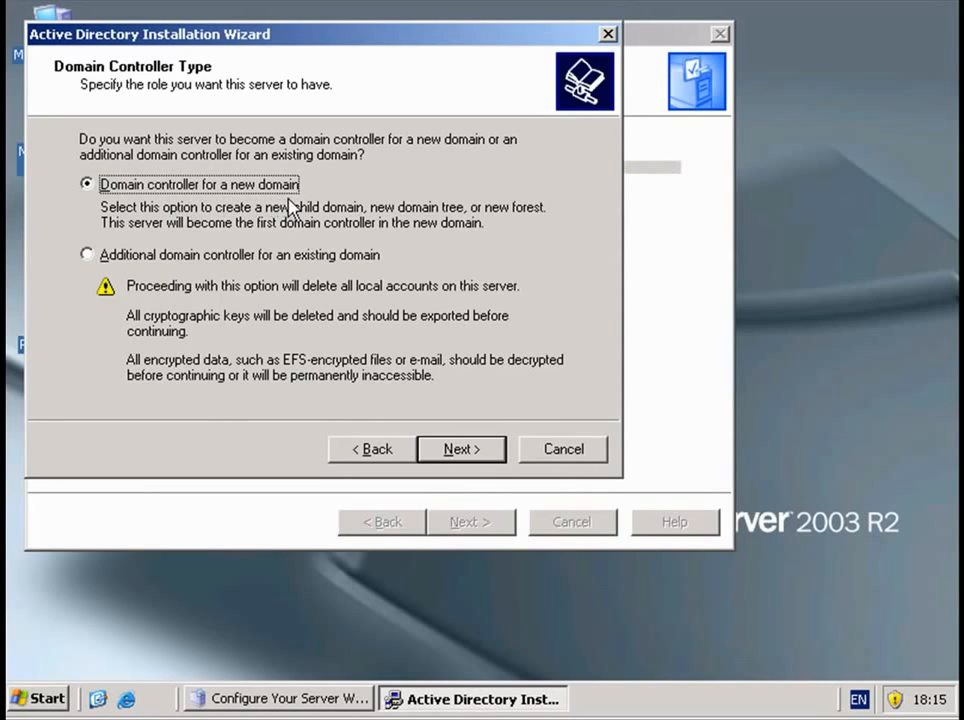
{"action": "left_click", "coordinate": [474, 455]}
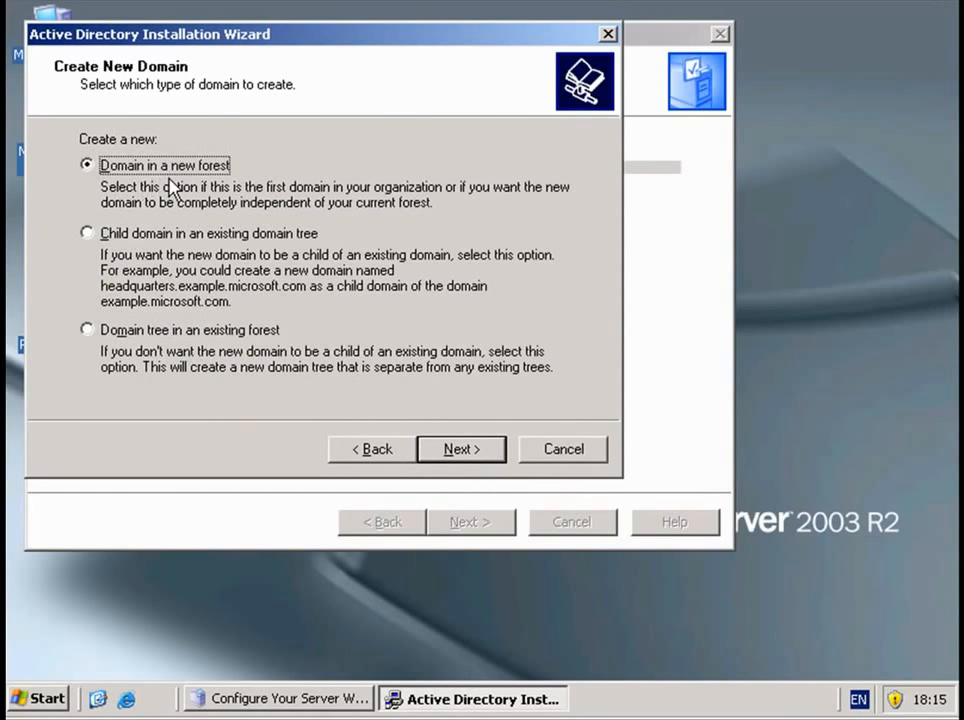
{"action": "left_click", "coordinate": [447, 452]}
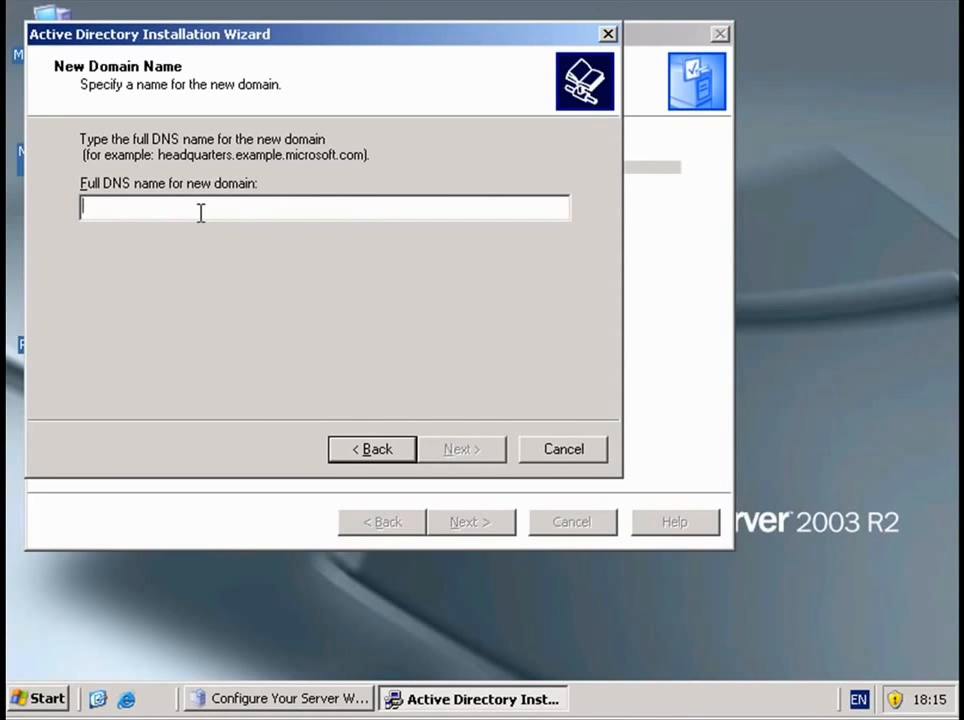
Set the new domain's full DNS name to office.pineway.co.uk
{"action": "type", "text": "d"}
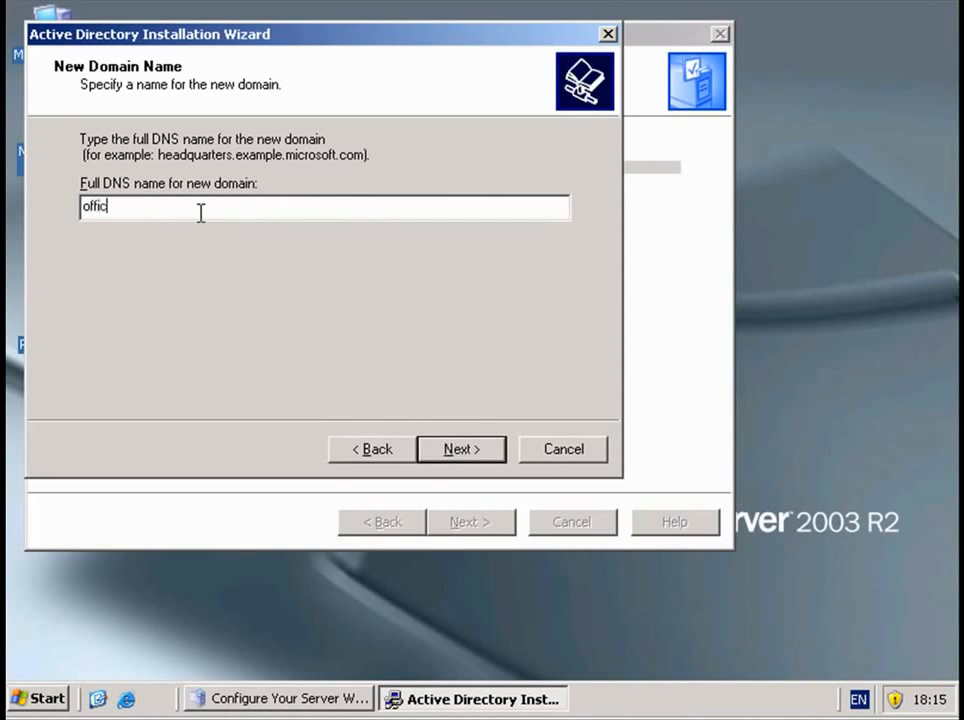
{"action": "type", "text": "ffice.pineway.co.uk"}
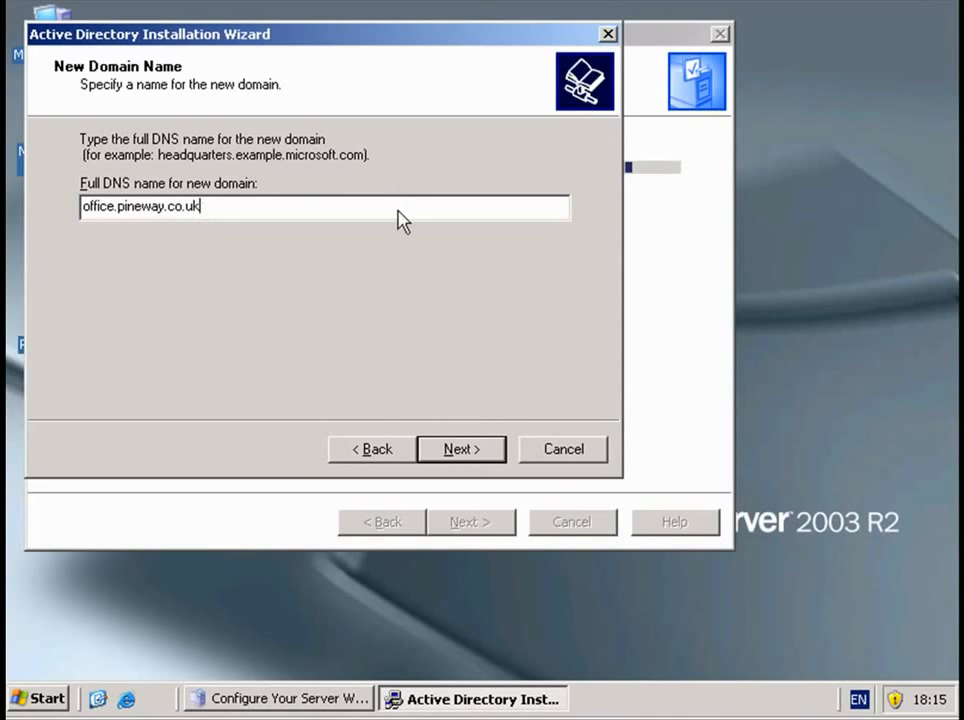
{"action": "left_click", "coordinate": [456, 452]}
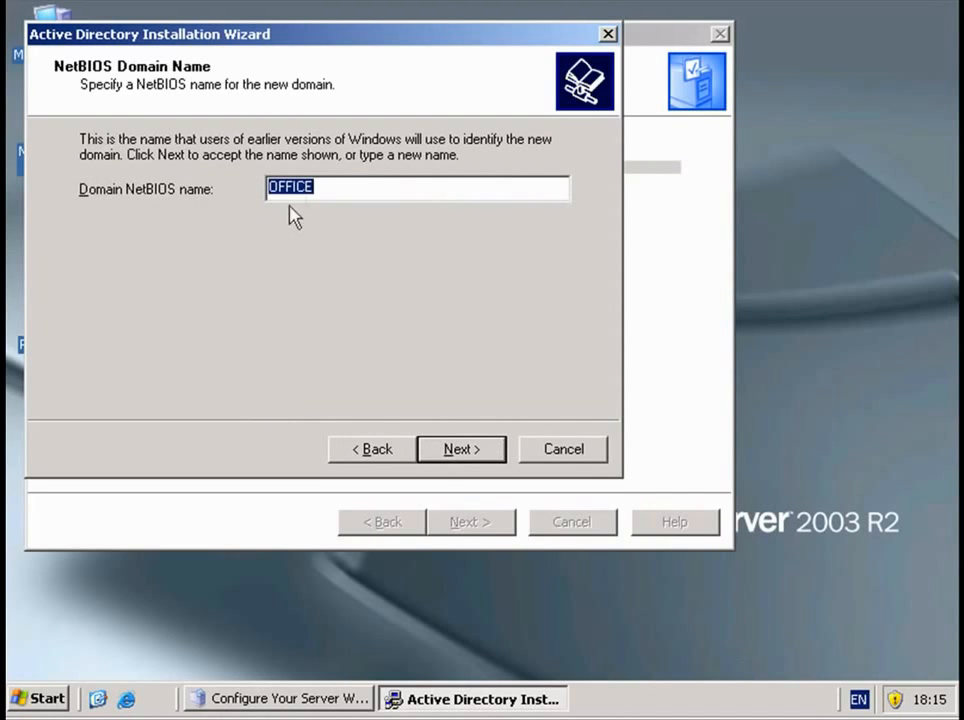
Accept the NetBIOS name OFFICE and the default database, log and SYSVOL folders
{"action": "left_click", "coordinate": [455, 458]}
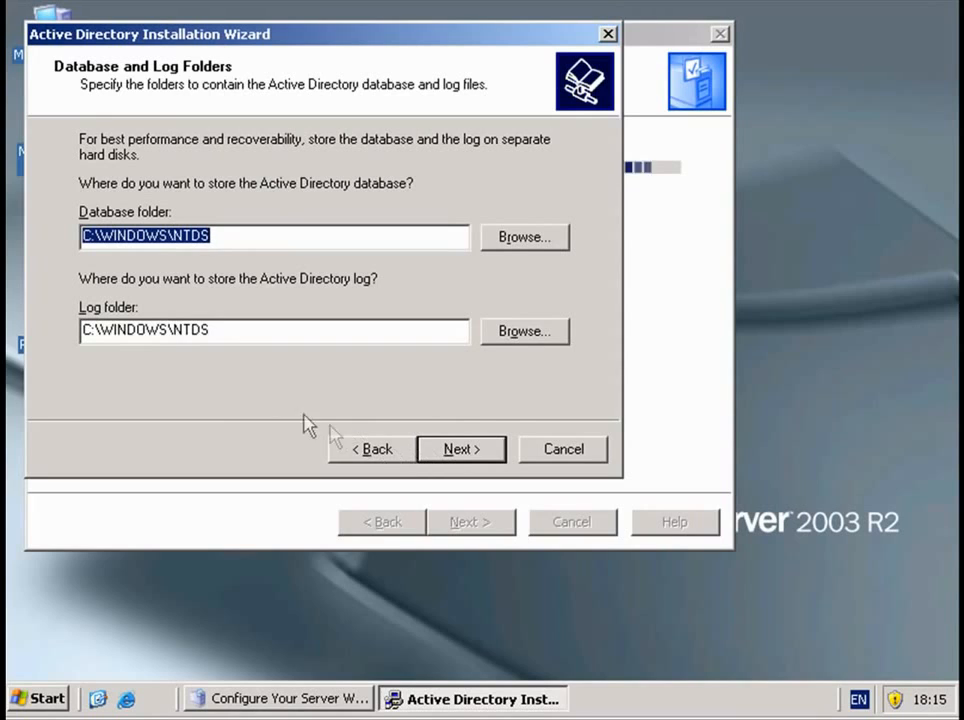
{"action": "left_click", "coordinate": [446, 466]}
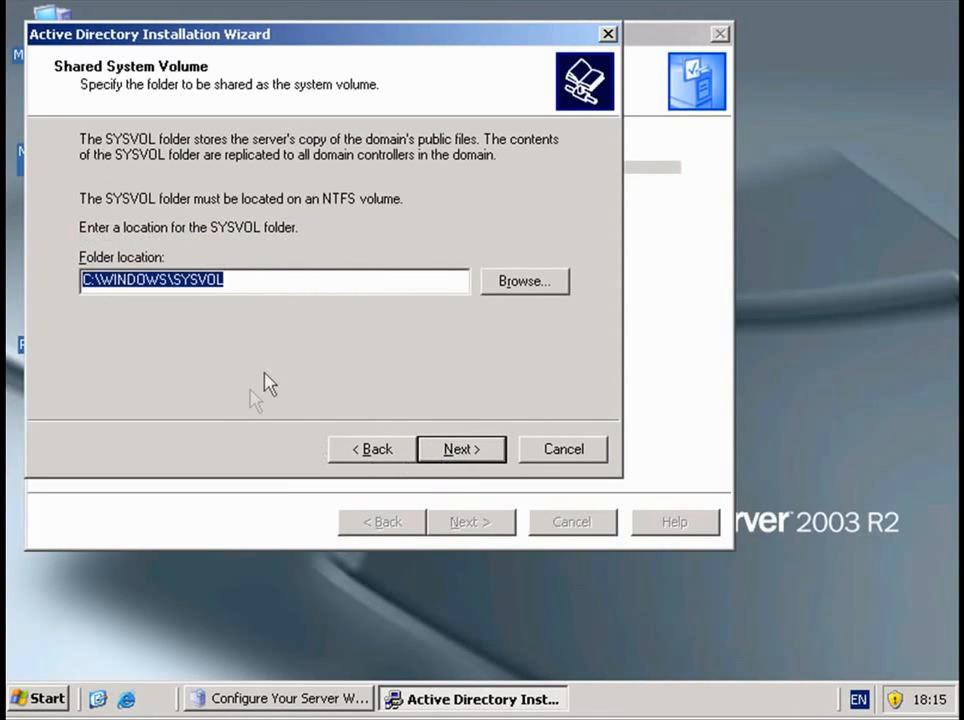
{"action": "left_click", "coordinate": [450, 456]}
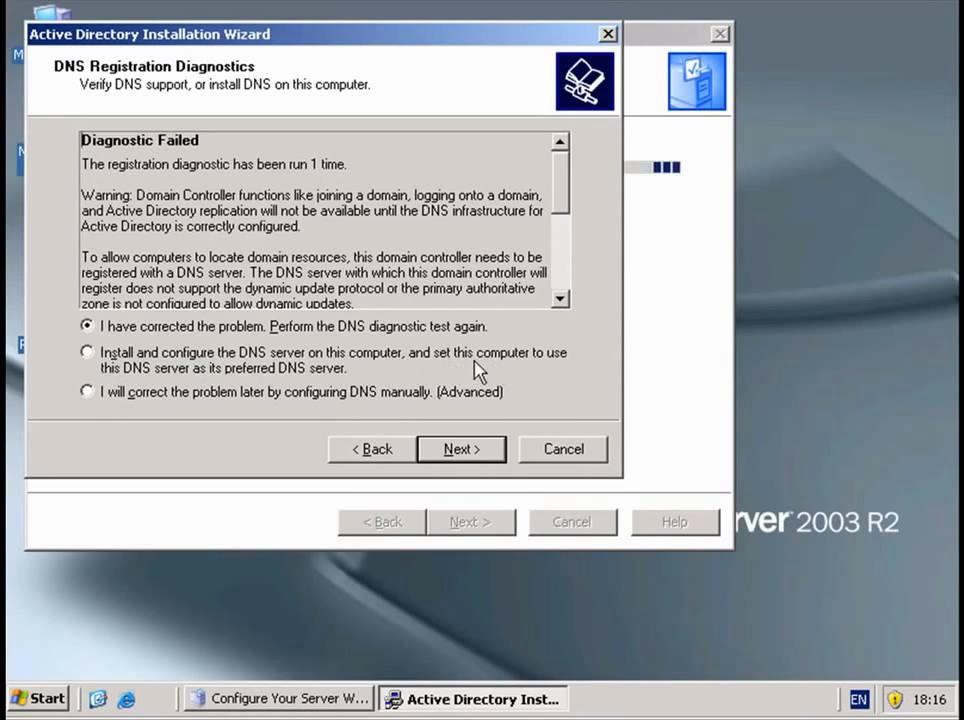
Choose to install and configure DNS on this computer, and select permissions compatible with pre-Windows 2000 server operating systems
{"action": "left_click", "coordinate": [86, 353]}
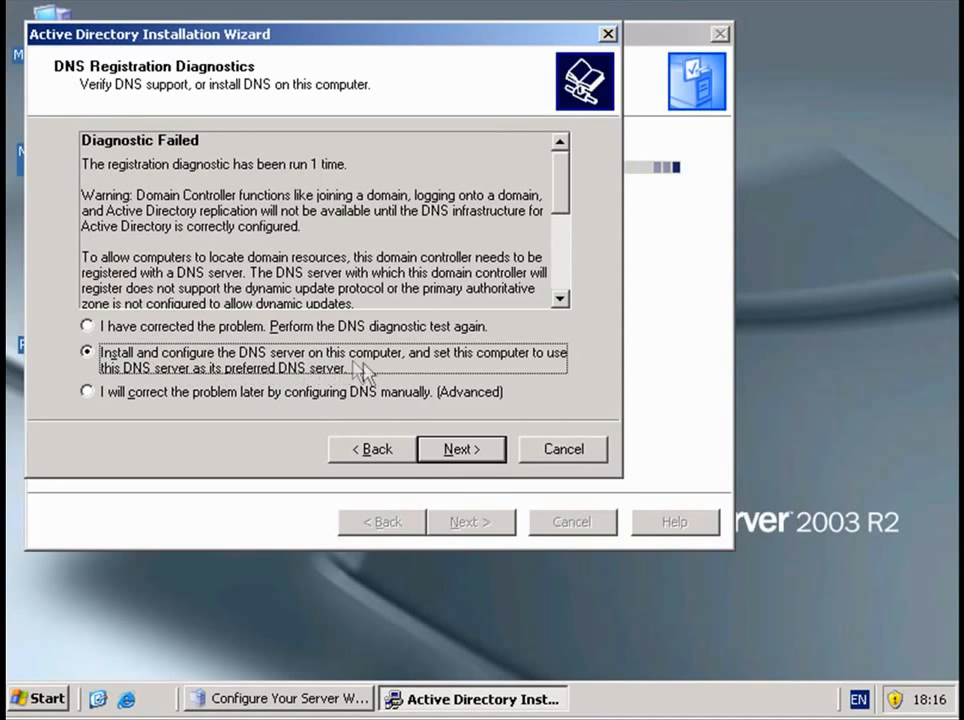
{"action": "left_click", "coordinate": [457, 455]}
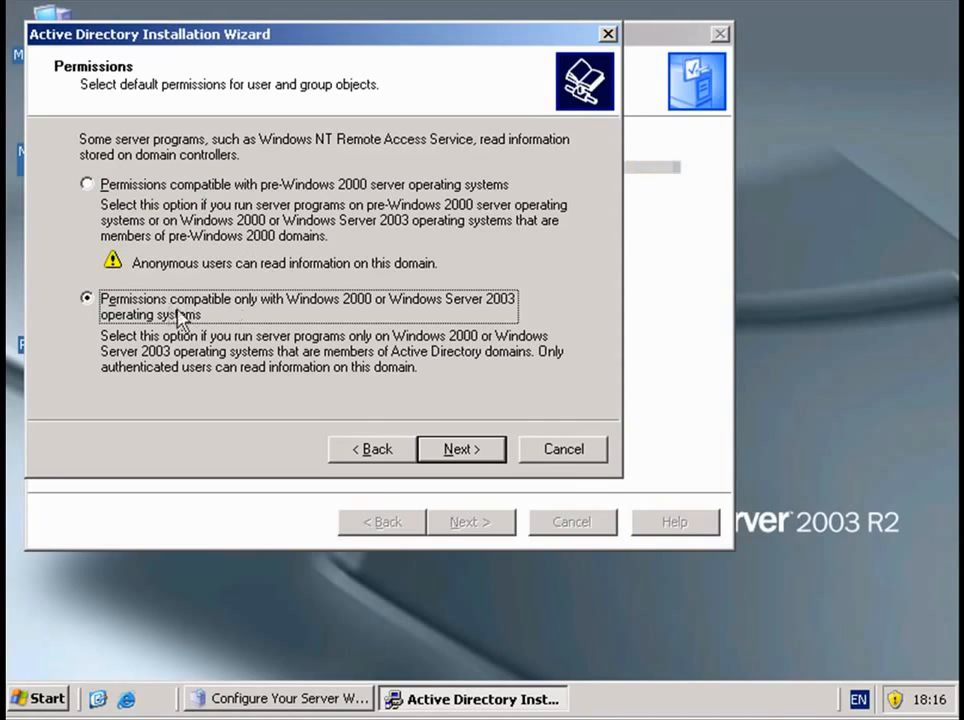
{"action": "left_click", "coordinate": [212, 188]}
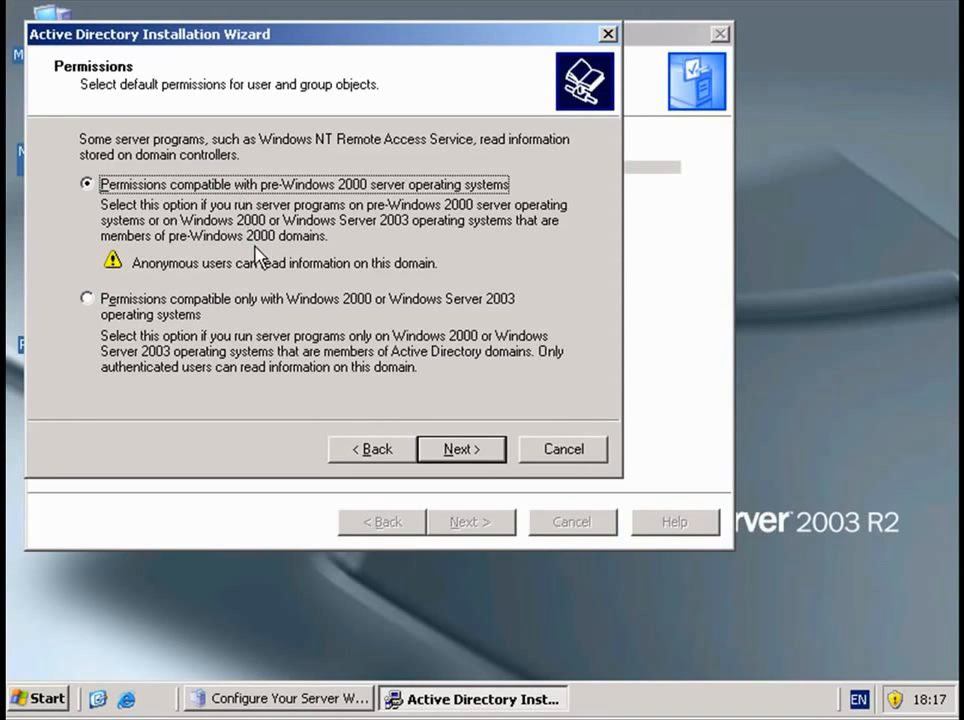
{"action": "left_click", "coordinate": [462, 449]}
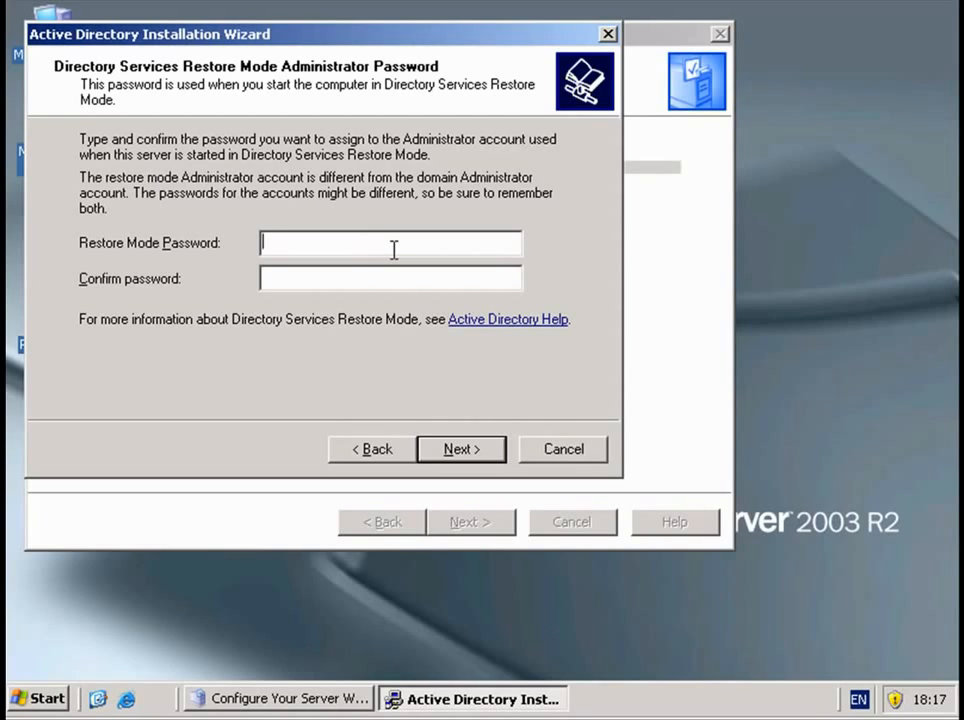
Enter and confirm the Directory Services Restore Mode password, and accept the summary to begin the Active Directory installation
{"action": "type", "text": "••••••"}
{"action": "key", "text": "BackSpace"}
{"action": "key", "text": "BackSpace"}
{"action": "key", "text": "BackSpace"}
{"action": "key", "text": "BackSpace"}
{"action": "key", "text": "BackSpace"}
{"action": "key", "text": "BackSpace"}
{"action": "type", "text": "•••••••••"}
{"action": "key", "text": "Tab"}
{"action": "type", "text": "•••••••••"}
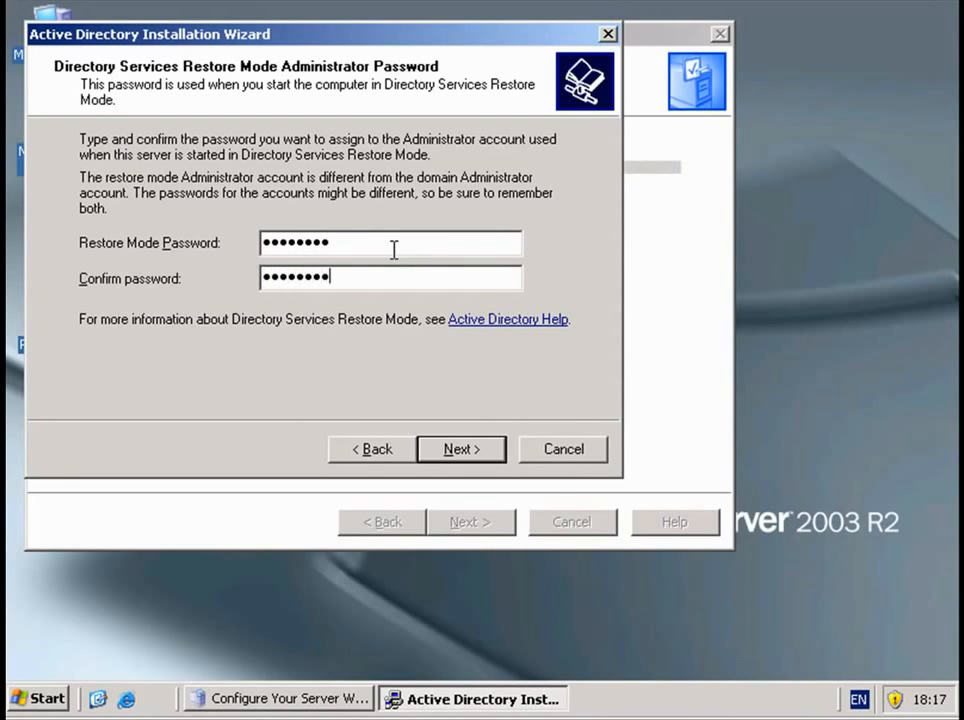
{"action": "left_click", "coordinate": [462, 449]}
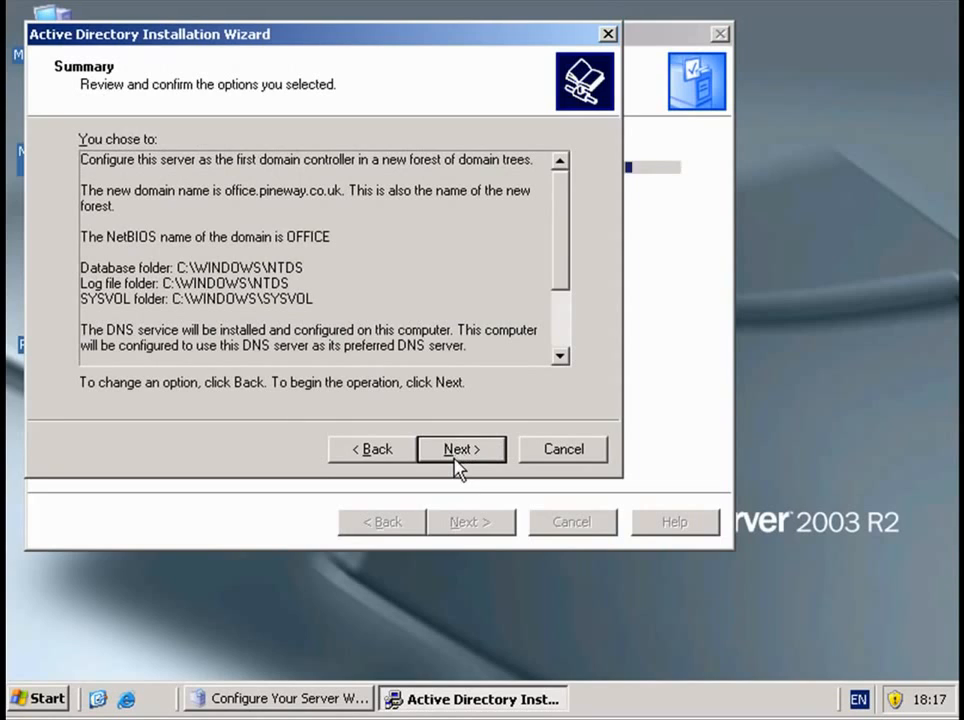
{"action": "left_click", "coordinate": [460, 451]}
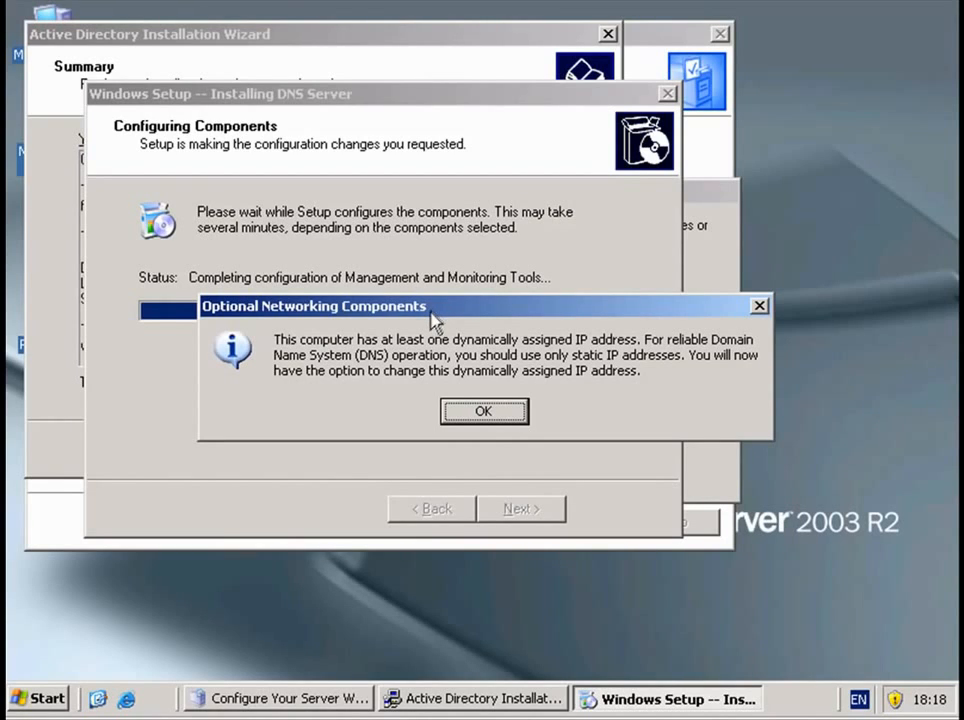
Acknowledge the dynamic address notice and give the Local Area Connection the static IP address 192.168.1.252 in its TCP/IP properties
{"action": "left_click", "coordinate": [472, 410]}
{"action": "left_click", "coordinate": [483, 414]}
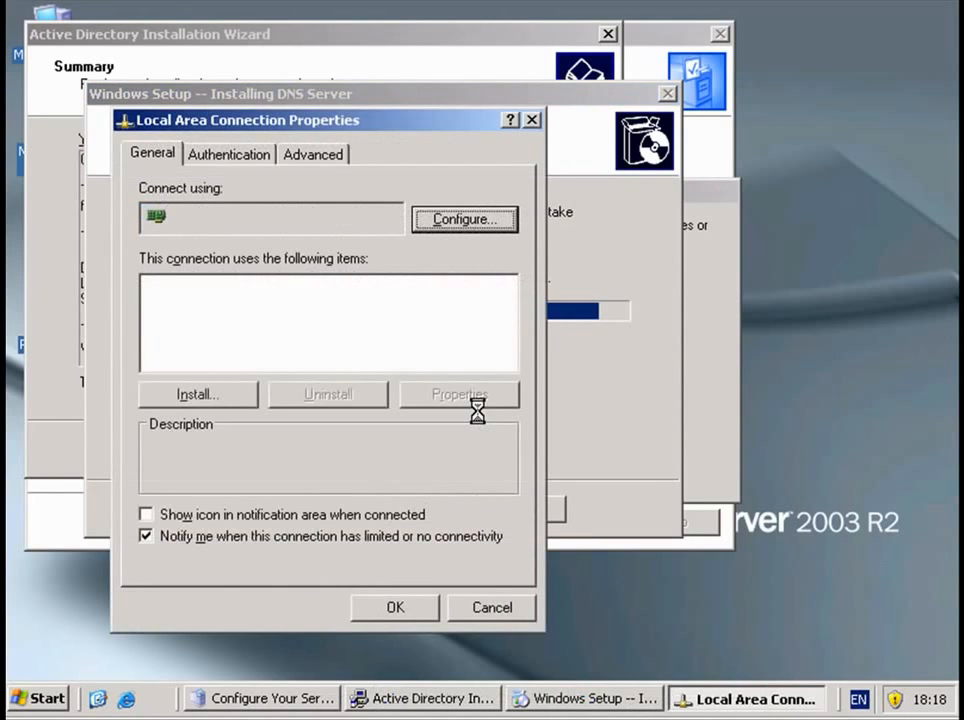
{"action": "left_click", "coordinate": [288, 346]}
{"action": "left_click", "coordinate": [497, 395]}
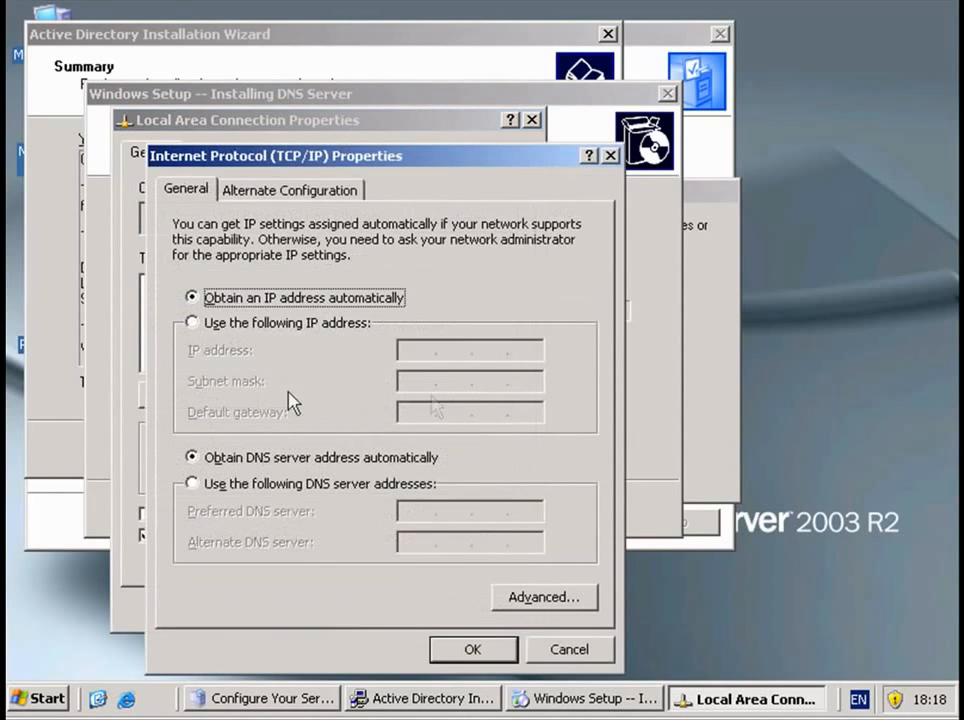
{"action": "left_click", "coordinate": [234, 322]}
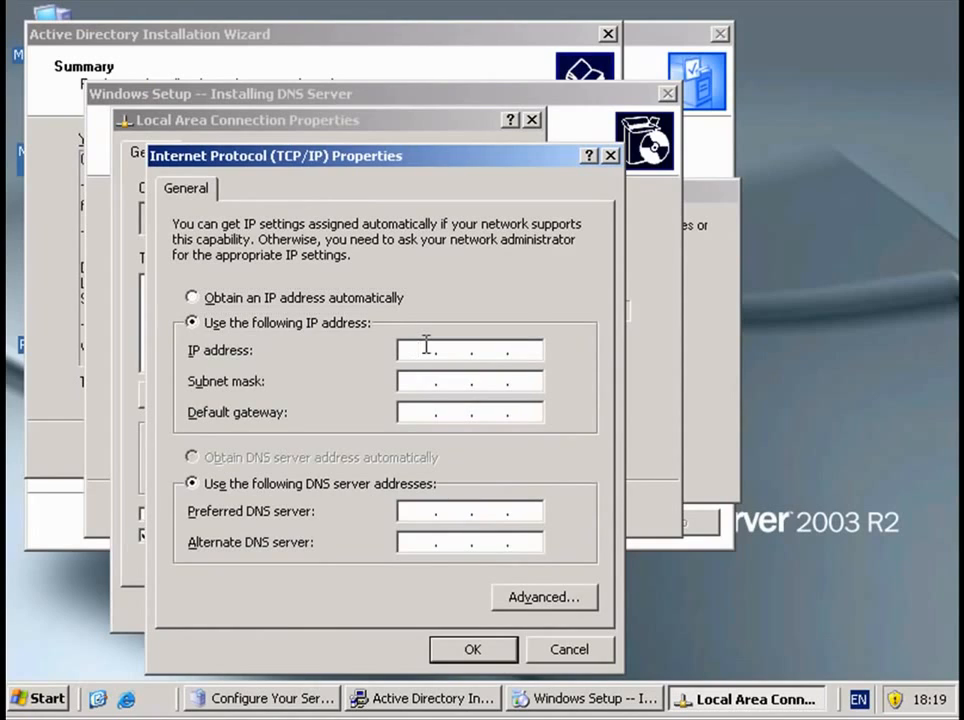
{"action": "left_click", "coordinate": [426, 346]}
{"action": "type", "text": "19."}
{"action": "key", "text": "BackSpace"}
{"action": "type", "text": "92 . 168 . 1 . 252"}
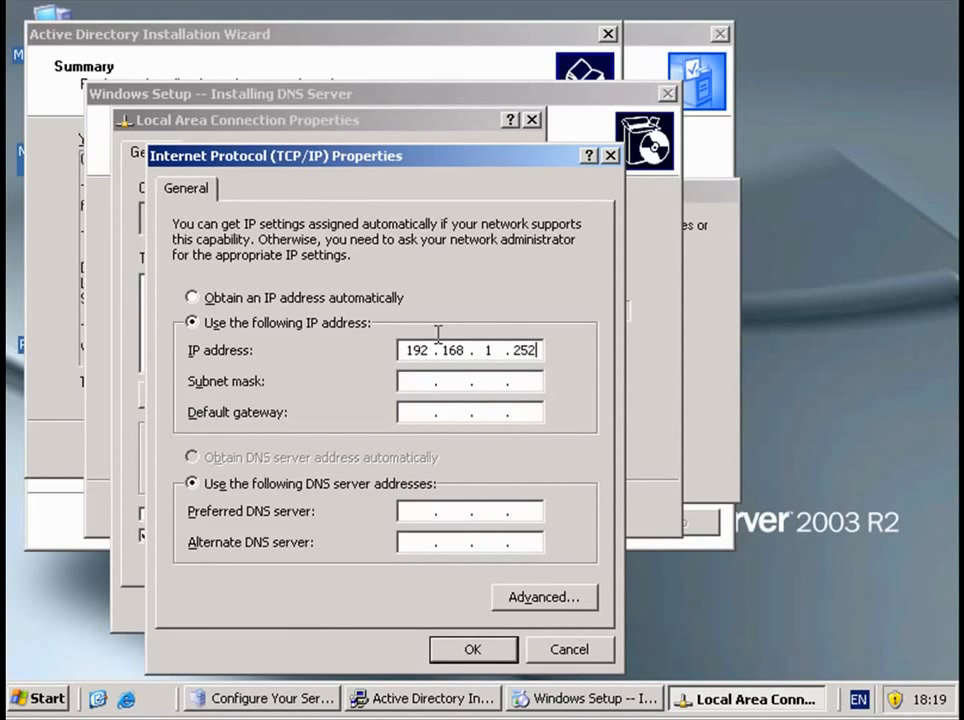
Accept the subnet mask 255.255.255.0 and set the default gateway to 192.168.1.253
{"action": "key", "text": "Tab"}
{"action": "key", "text": "Tab"}
{"action": "type", "text": "1"}
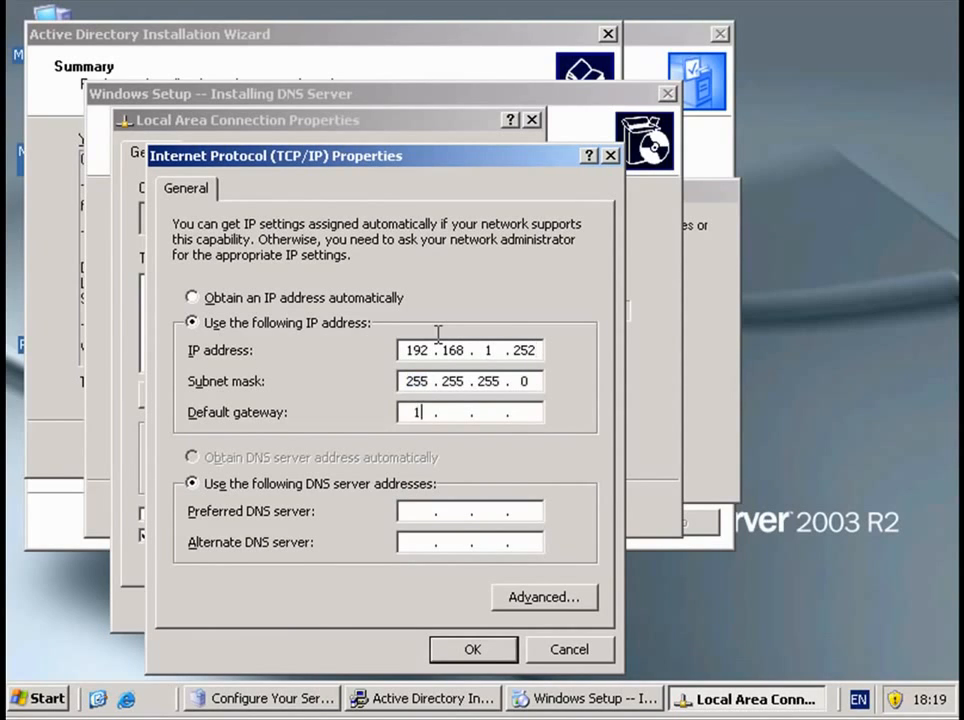
{"action": "type", "text": "96"}
{"action": "key", "text": "BackSpace"}
{"action": "type", "text": "2 . 168 . 1 . 25"}
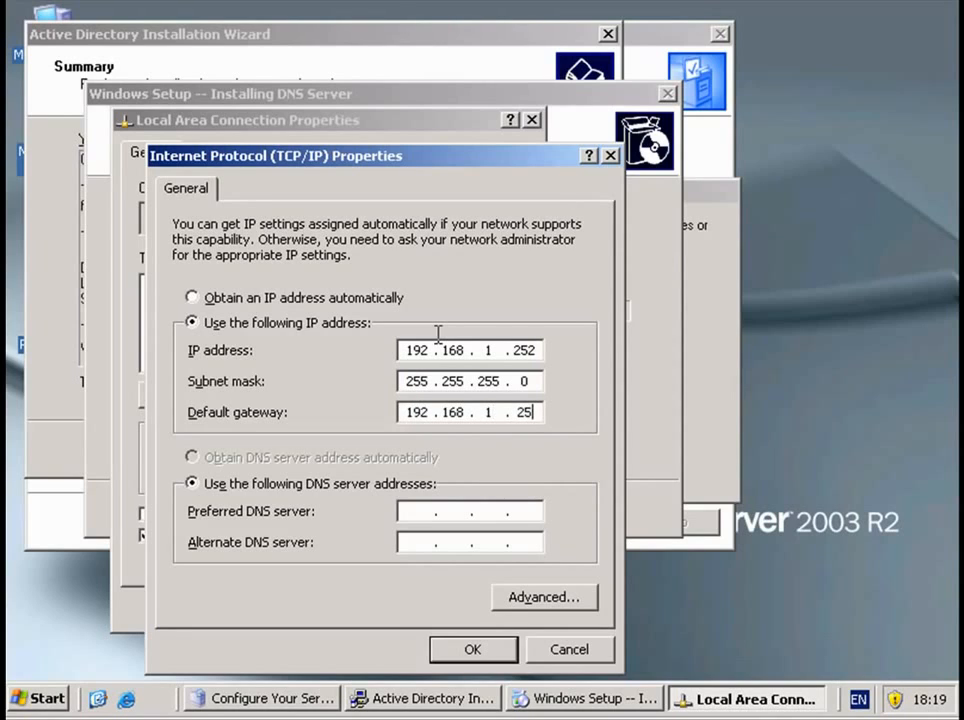
{"action": "type", "text": "3"}
Set the preferred DNS server to 192.168.1.252 and the alternate to 192.168.1.253, and apply the TCP/IP settings
{"action": "key", "text": "Tab"}
{"action": "key", "text": "Tab"}
{"action": "type", "text": "192 . 168 . 1 . "}
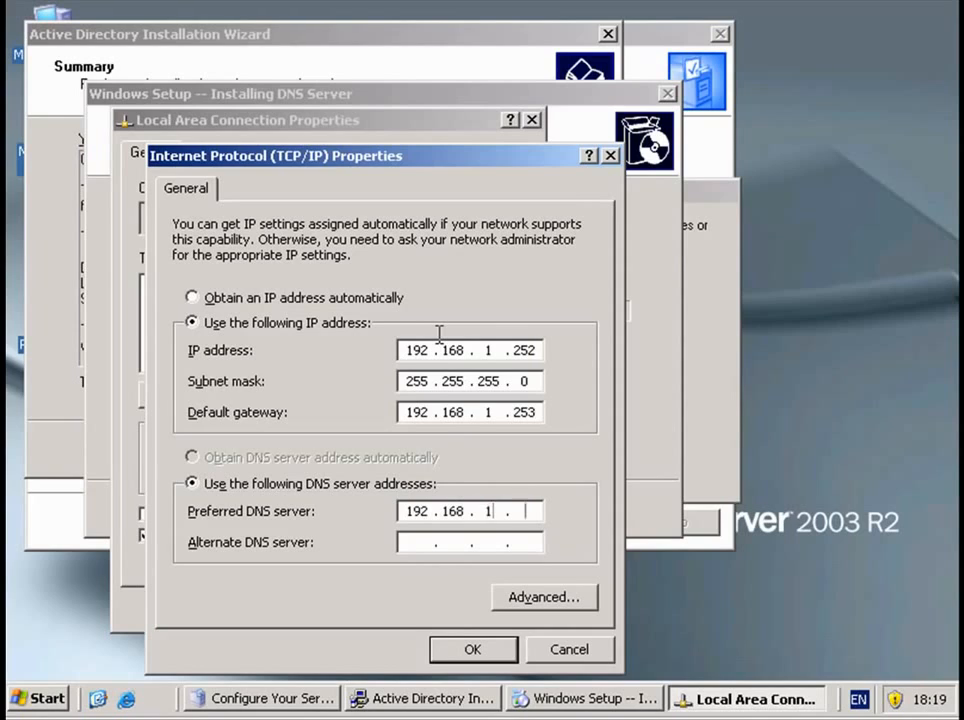
{"action": "type", "text": "252"}
{"action": "key", "text": "Tab"}
{"action": "key", "text": "Tab"}
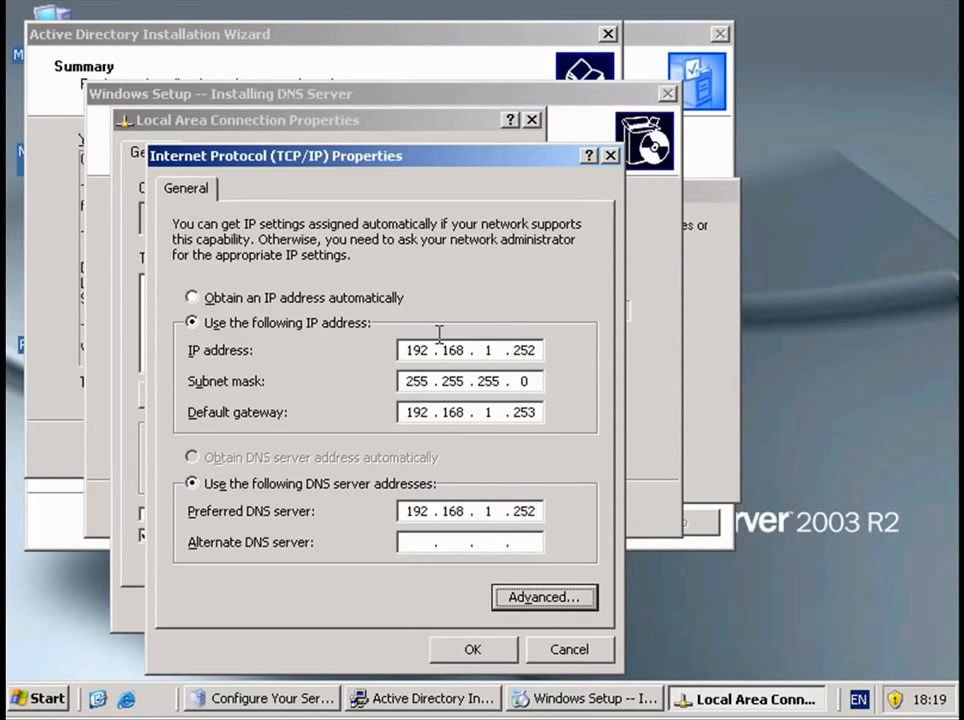
{"action": "left_click", "coordinate": [402, 542]}
{"action": "type", "text": "19"}
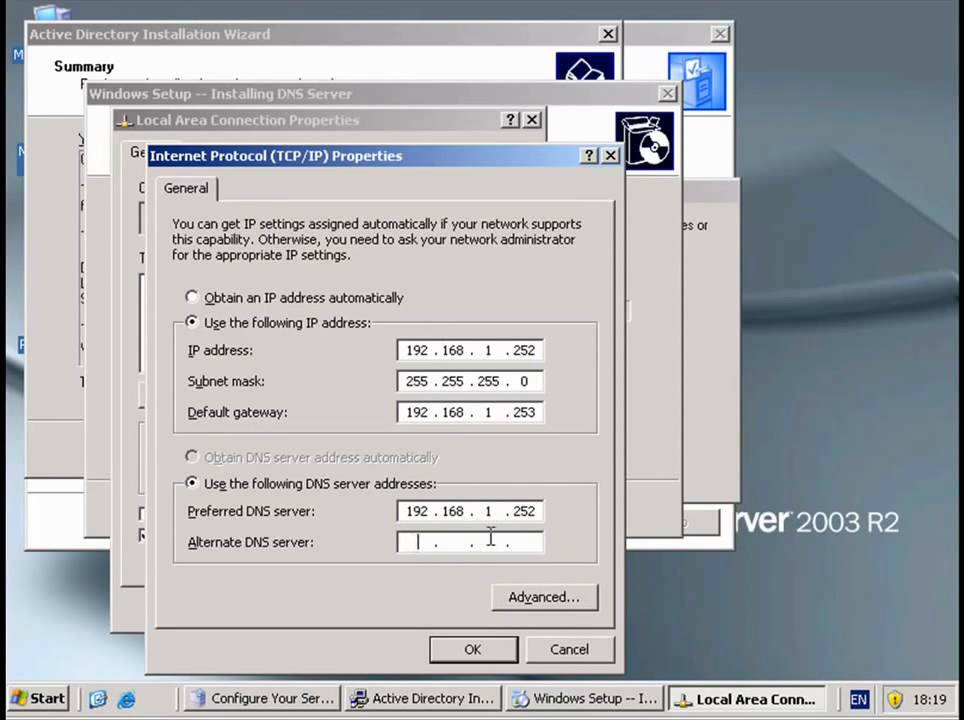
{"action": "type", "text": "2 . 168 . 1 . 253"}
{"action": "left_click", "coordinate": [486, 659]}
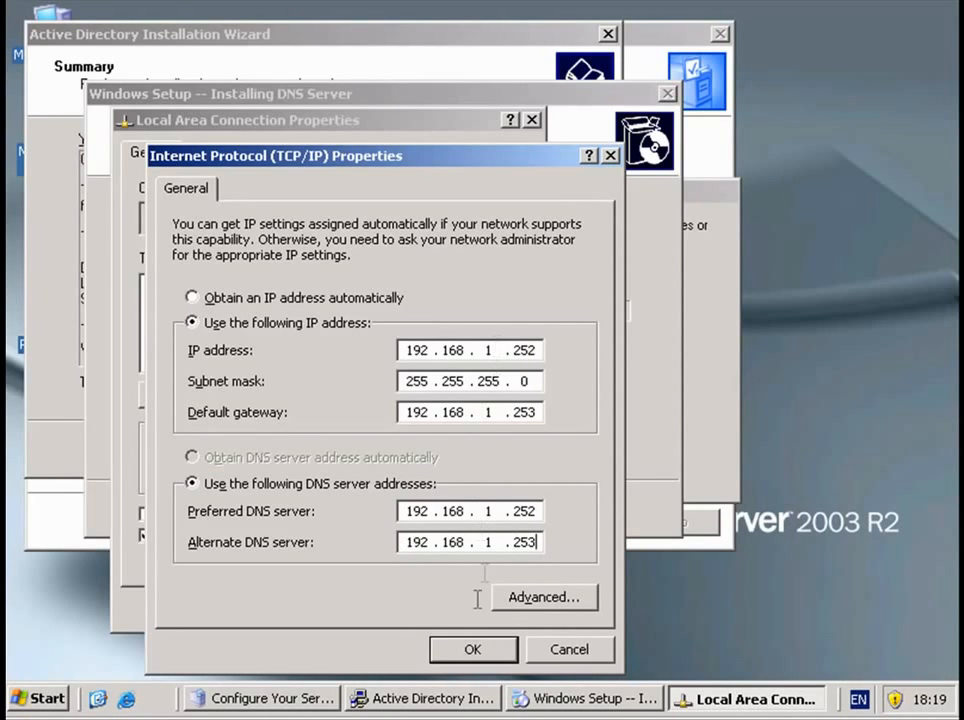
{"action": "left_click", "coordinate": [477, 656]}
Show the connection's icon in the notification area when connected, close its properties and dismiss the connection notice
{"action": "left_click", "coordinate": [270, 516]}
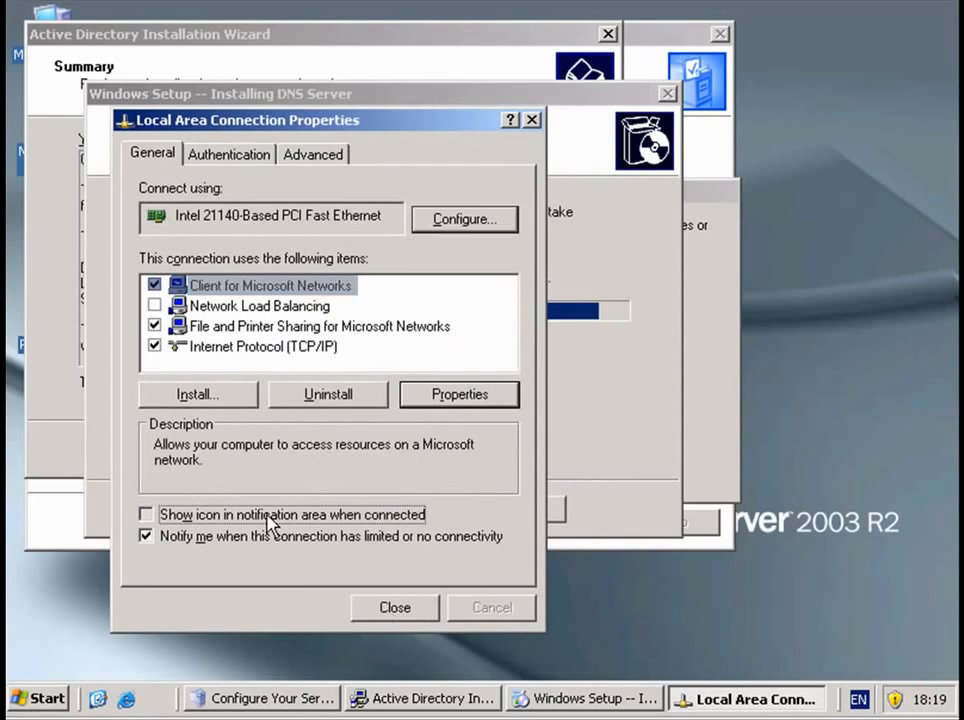
{"action": "left_click", "coordinate": [396, 610]}
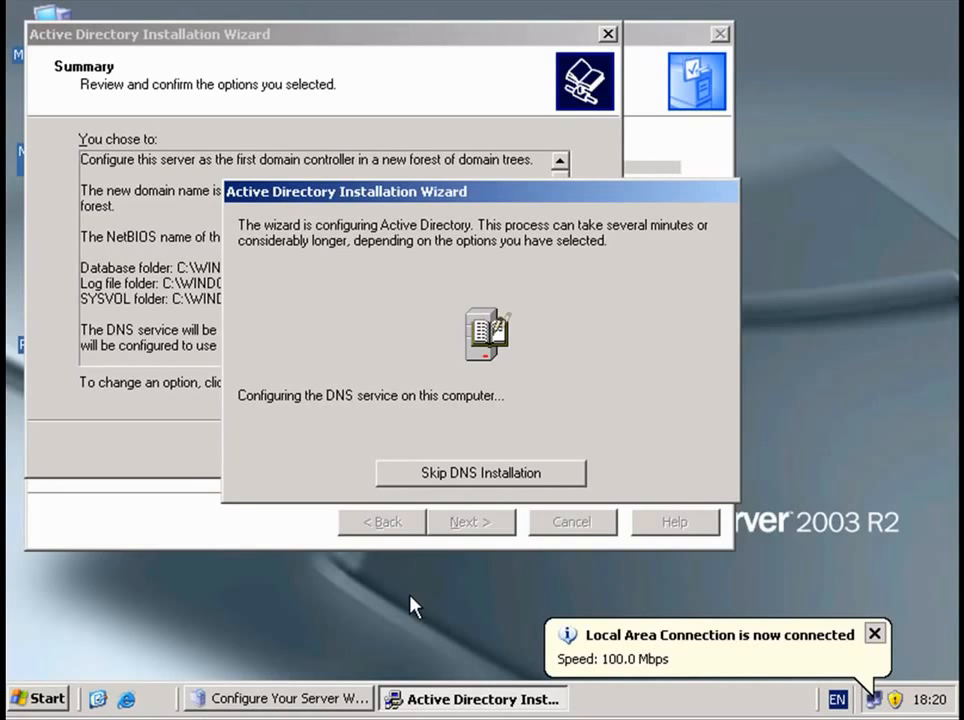
{"action": "left_click", "coordinate": [874, 634]}
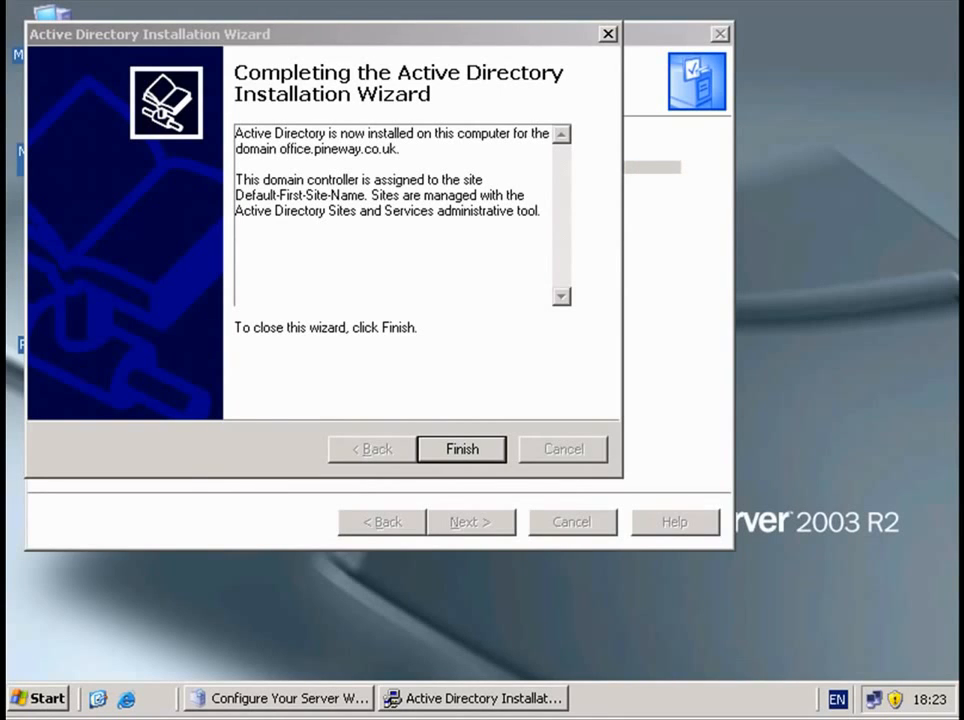
Finish the Active Directory Installation Wizard and restart the server through to the logon dialog
{"action": "left_click", "coordinate": [476, 458]}
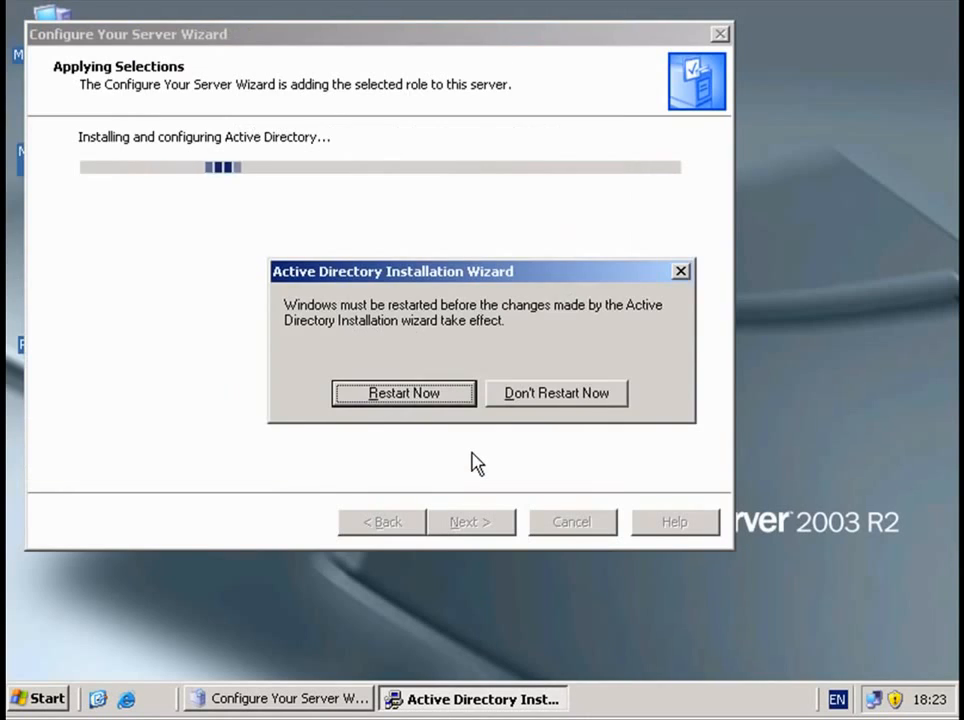
{"action": "left_click", "coordinate": [432, 404]}
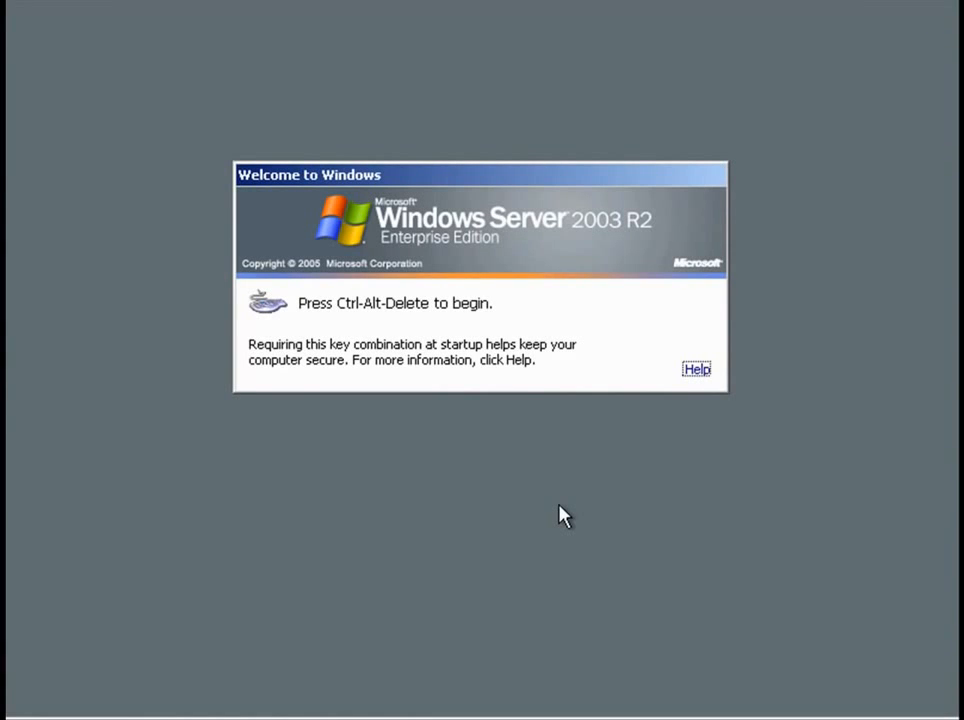
{"action": "key", "text": "ctrl+alt+Delete"}
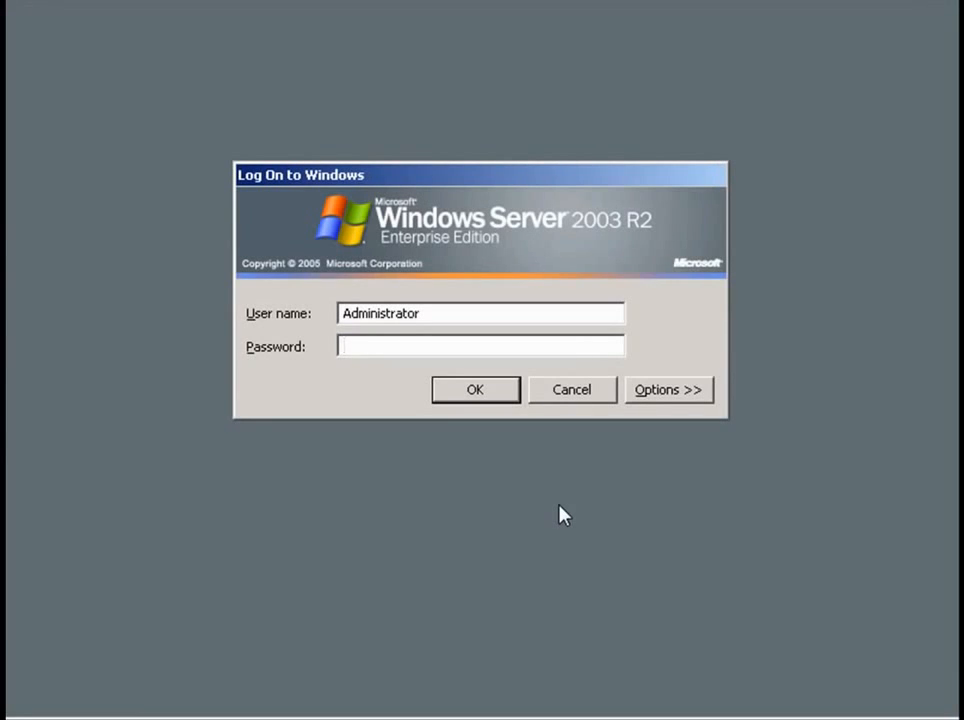
Try to log on to the OFFICE domain as Administrator with the account password
{"action": "left_click", "coordinate": [667, 392]}
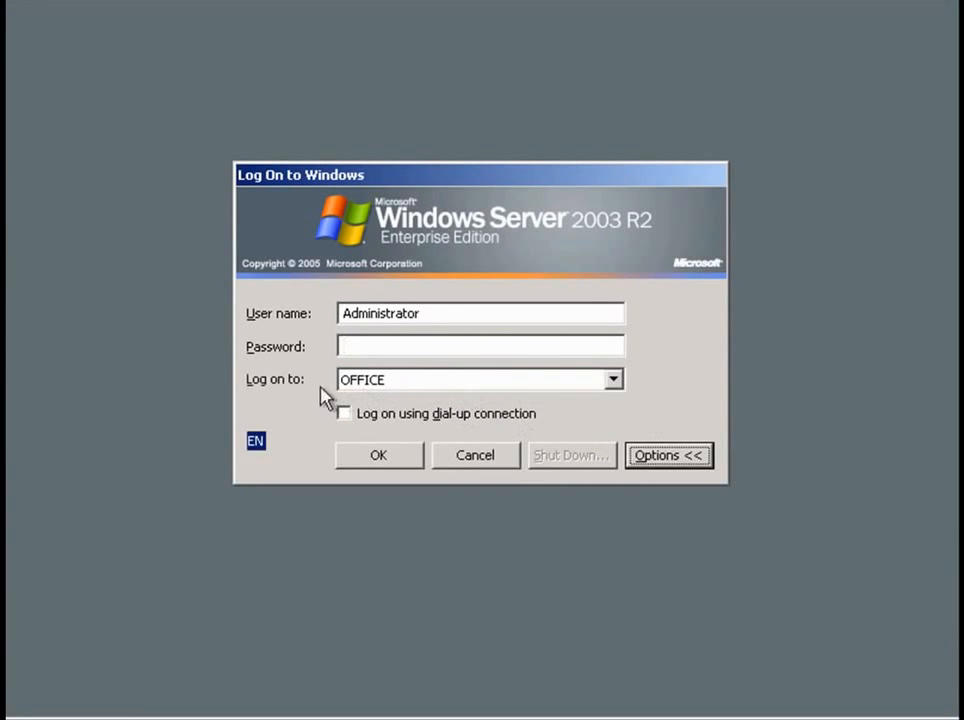
{"action": "left_click", "coordinate": [415, 387]}
{"action": "left_click", "coordinate": [415, 389]}
{"action": "left_click", "coordinate": [412, 387]}
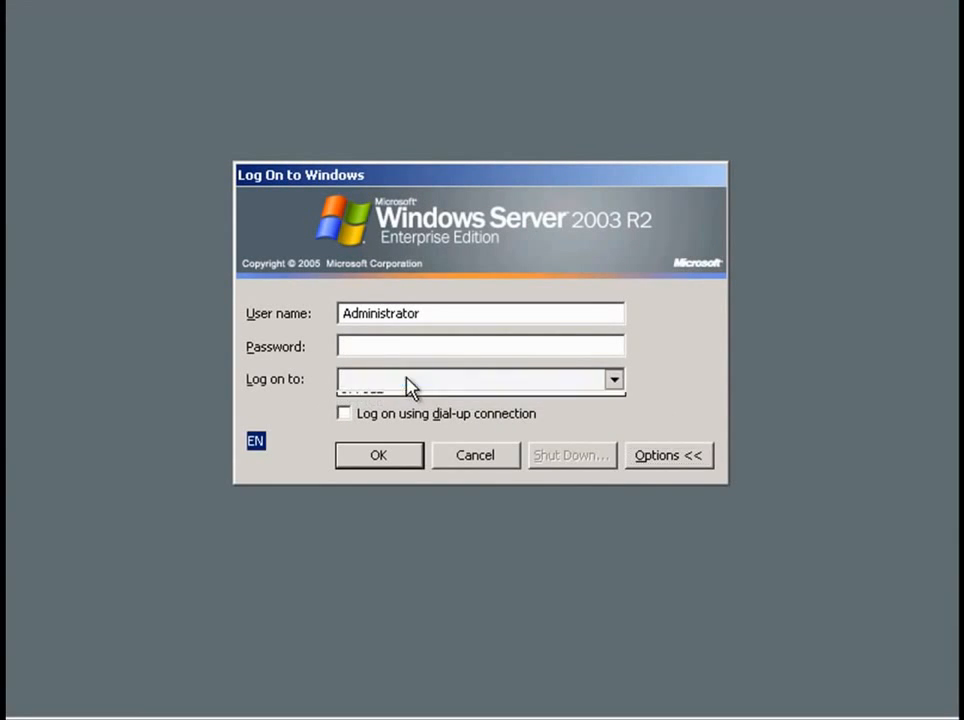
{"action": "left_click", "coordinate": [401, 401]}
{"action": "left_click", "coordinate": [407, 346]}
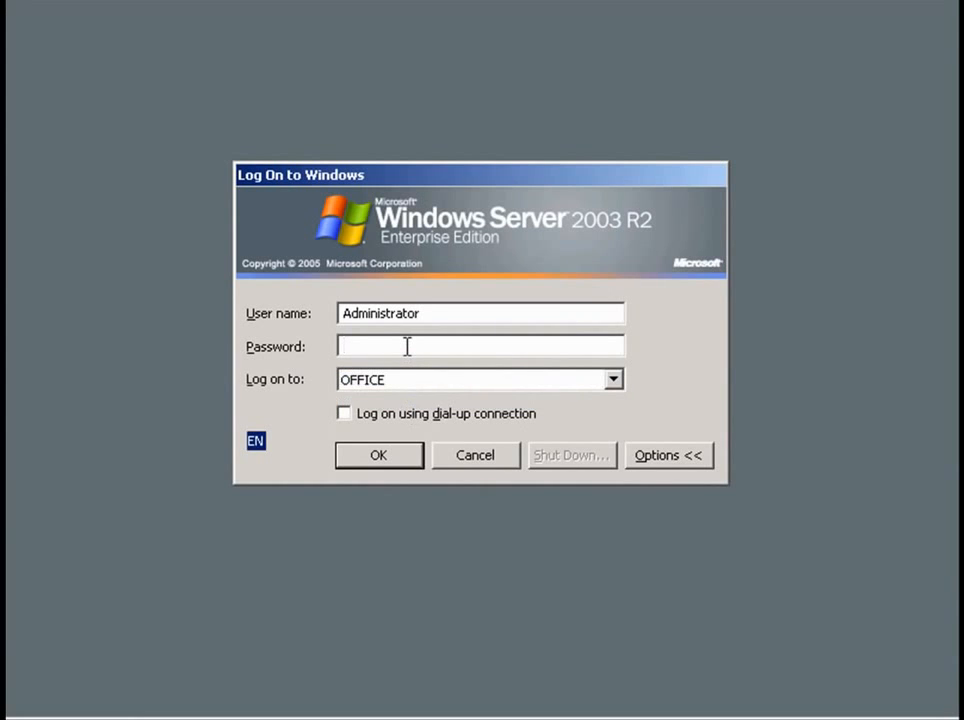
{"action": "type", "text": "******"}
{"action": "left_click", "coordinate": [379, 458]}
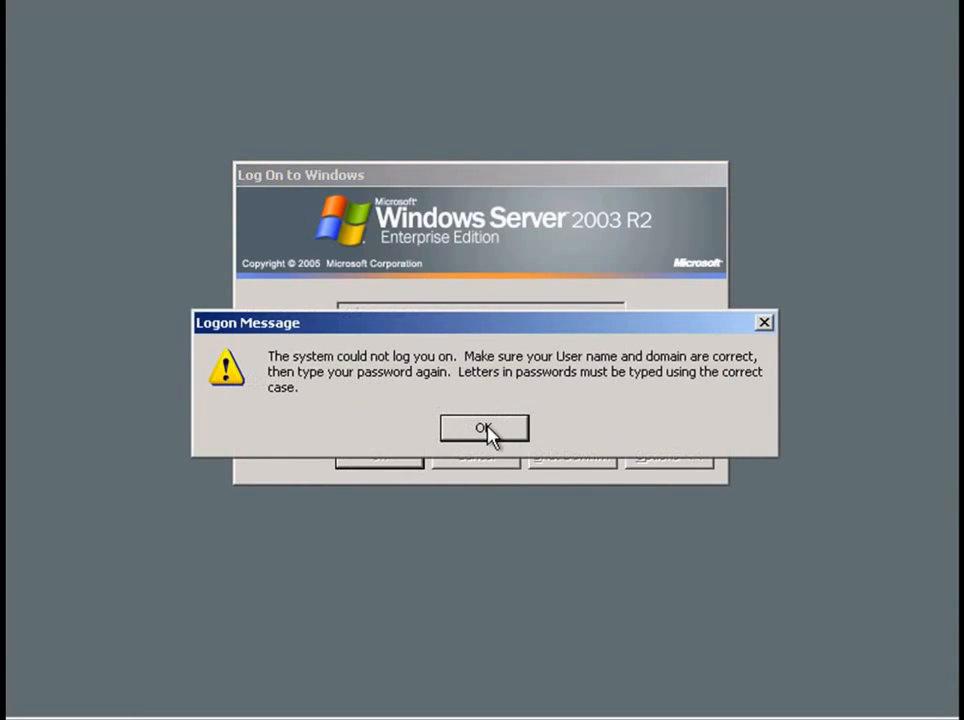
{"action": "left_click", "coordinate": [485, 429]}
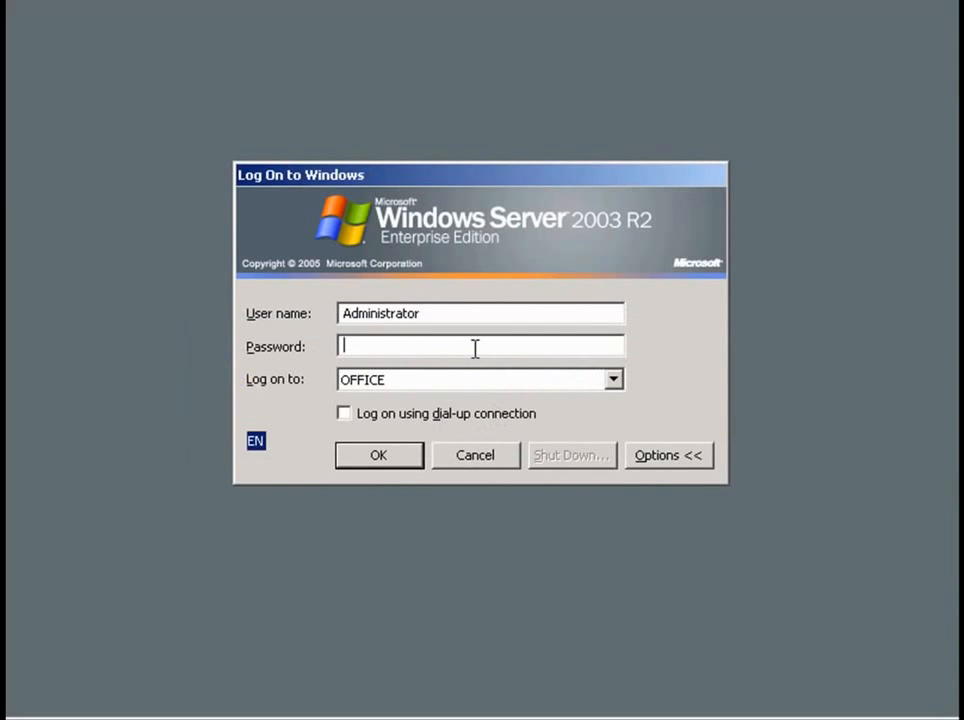
Retry the logon with the account password, recheck the logon domain selection and collapse the logon options
{"action": "type", "text": "******"}
{"action": "left_click", "coordinate": [381, 468]}
{"action": "left_click", "coordinate": [485, 430]}
{"action": "left_click", "coordinate": [538, 386]}
{"action": "left_click", "coordinate": [582, 399]}
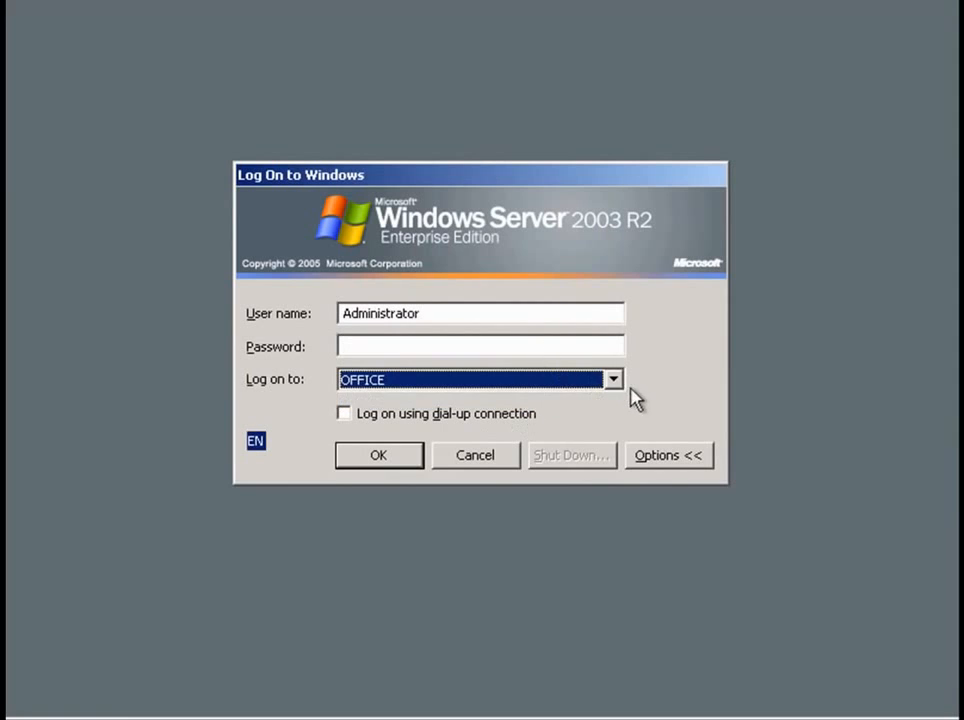
{"action": "left_click", "coordinate": [618, 383]}
{"action": "left_click", "coordinate": [637, 404]}
{"action": "left_click", "coordinate": [668, 458]}
Enter the Administrator account password and log on to the domain controller
{"action": "left_click", "coordinate": [515, 347]}
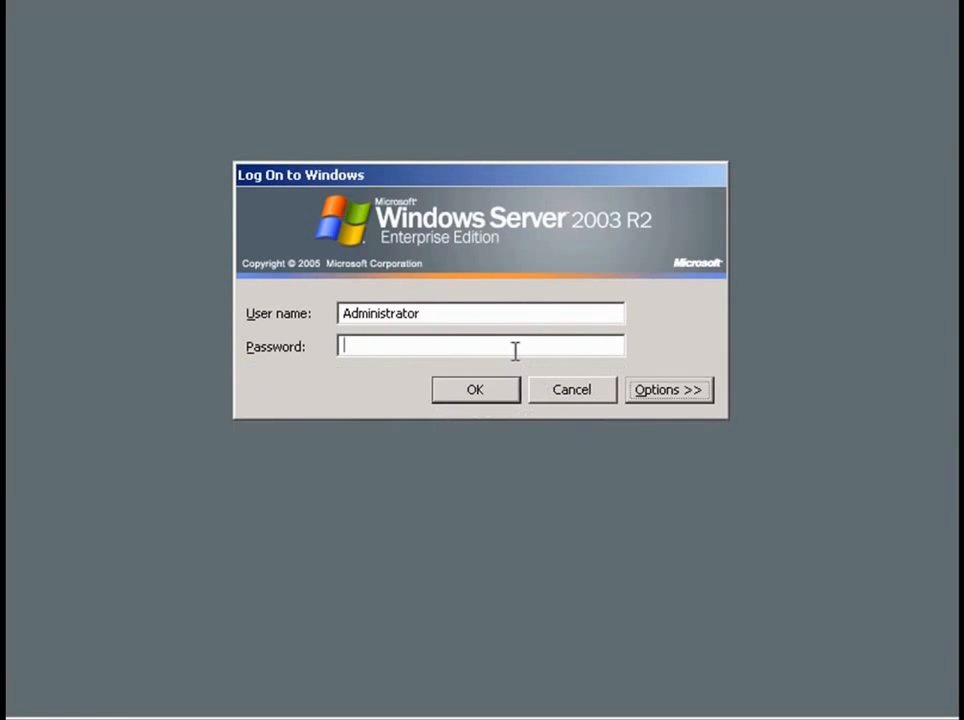
{"action": "type", "text": "******"}
{"action": "key", "text": "Return"}
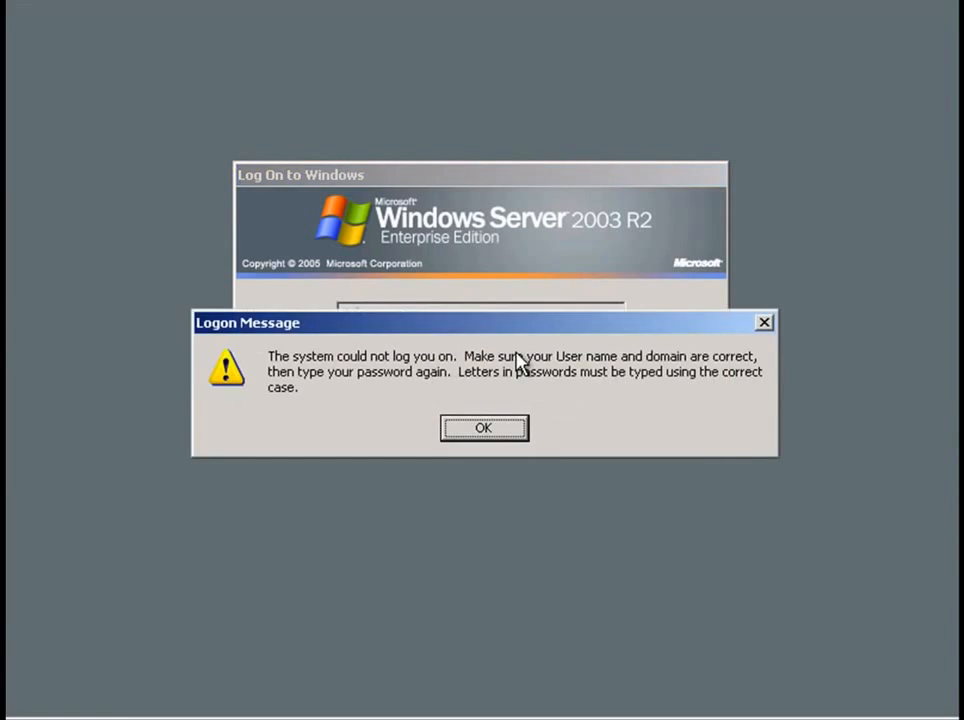
{"action": "left_click", "coordinate": [470, 428]}
{"action": "left_click", "coordinate": [402, 463]}
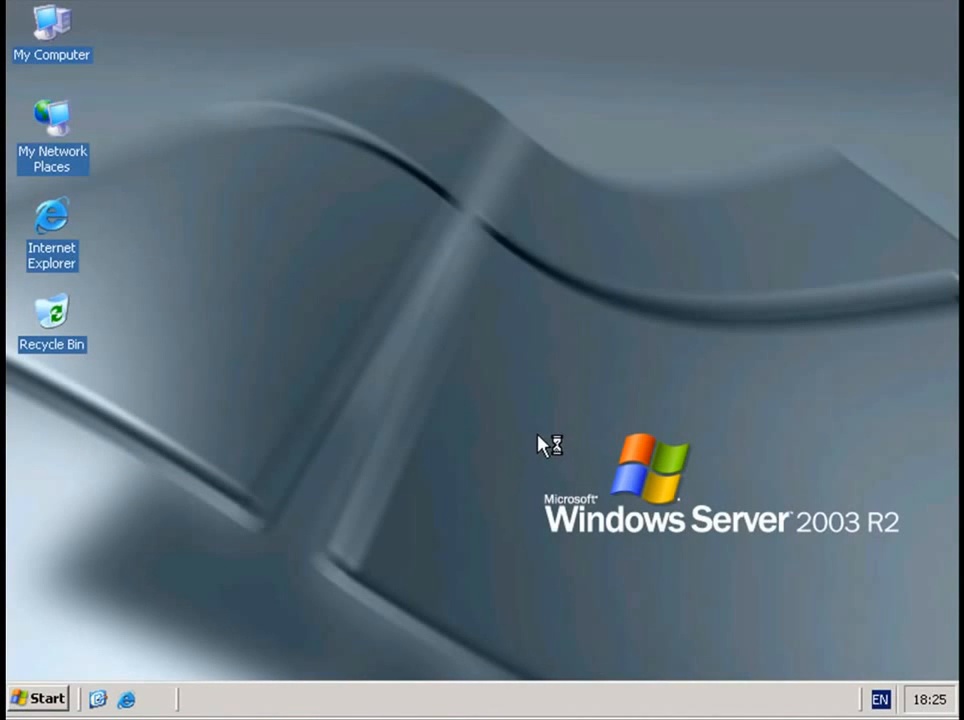
Finish the Configure Your Server Wizard and close the Manage Your Server window
{"action": "left_click", "coordinate": [55, 695]}
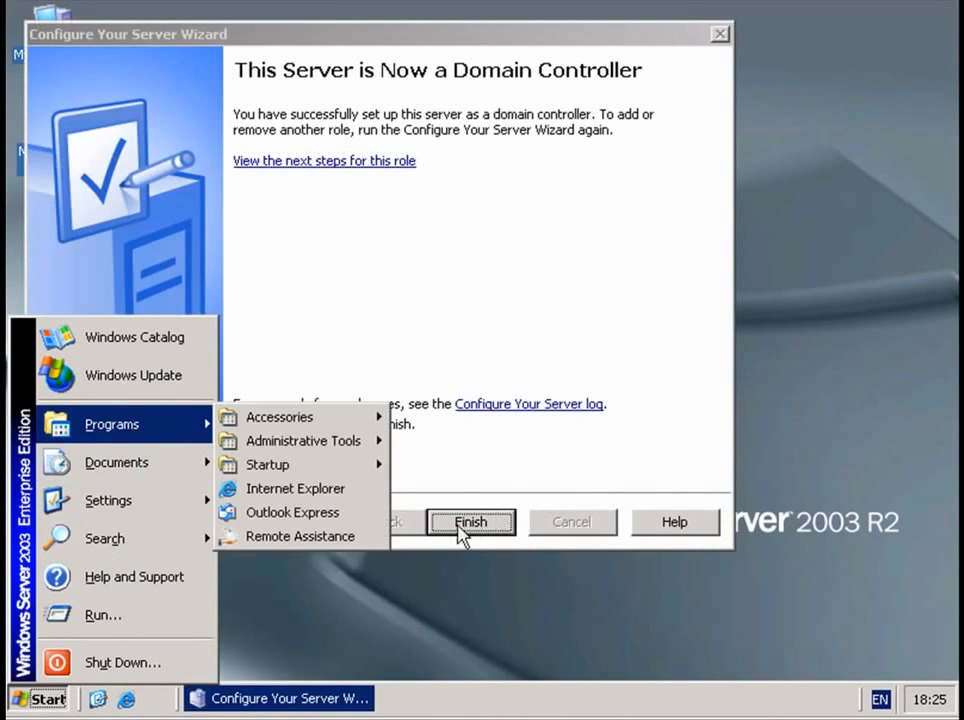
{"action": "left_click", "coordinate": [542, 286]}
{"action": "left_click", "coordinate": [471, 525]}
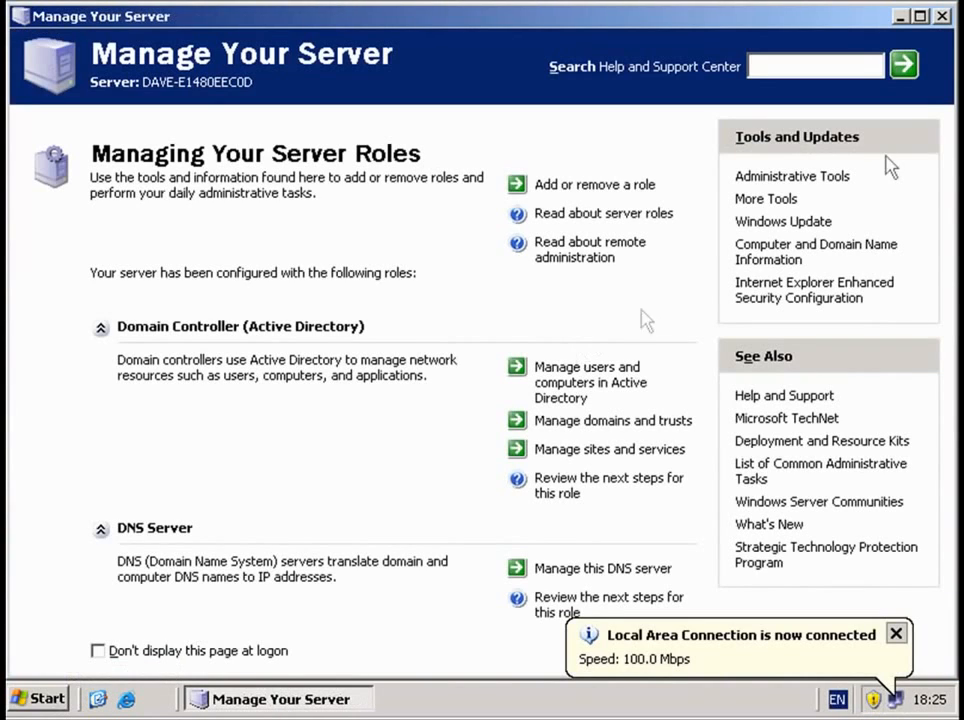
{"action": "left_click", "coordinate": [941, 16]}
Run the Configure Your Server Wizard to check the DNS server and Domain Controller roles in the role list, and cancel it
{"action": "left_click", "coordinate": [40, 699]}
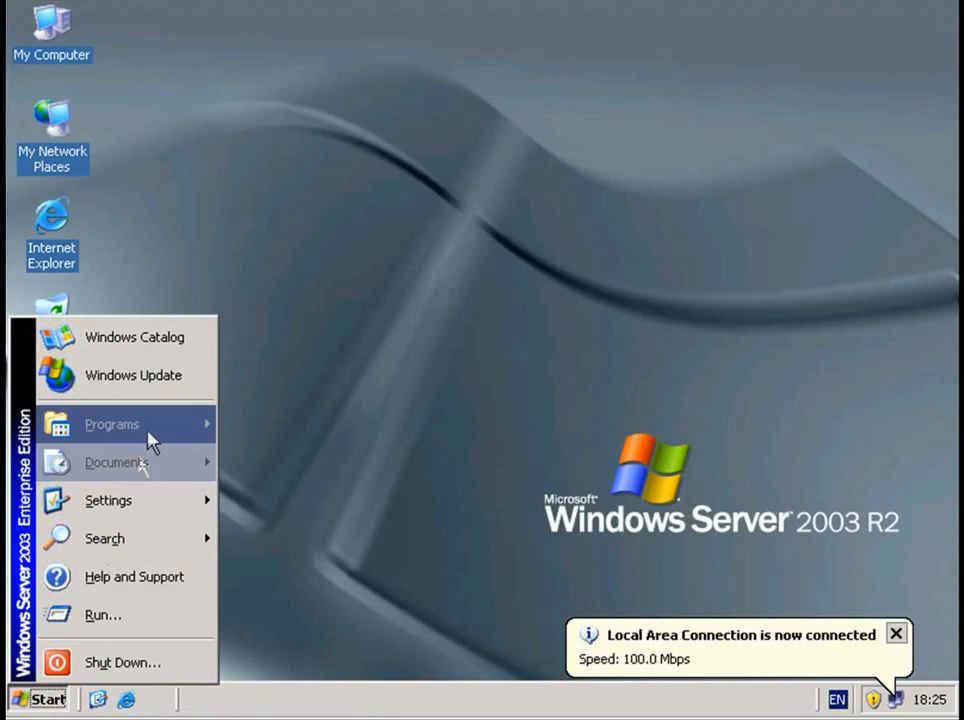
{"action": "mouse_move", "coordinate": [148, 426]}
{"action": "mouse_move", "coordinate": [370, 443]}
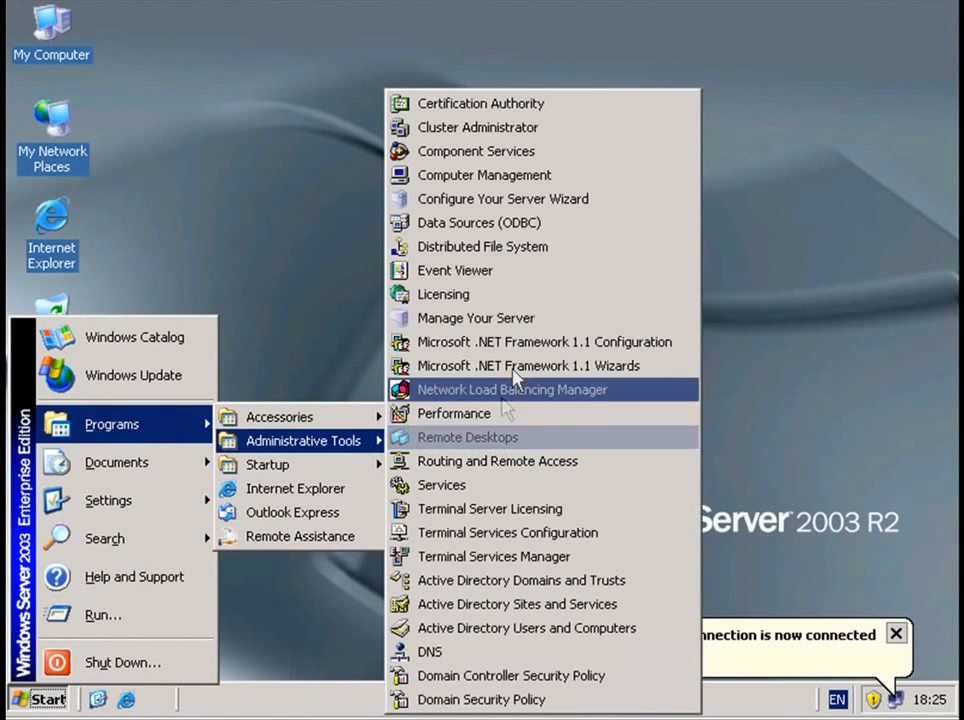
{"action": "left_click", "coordinate": [540, 210]}
{"action": "left_click", "coordinate": [474, 522]}
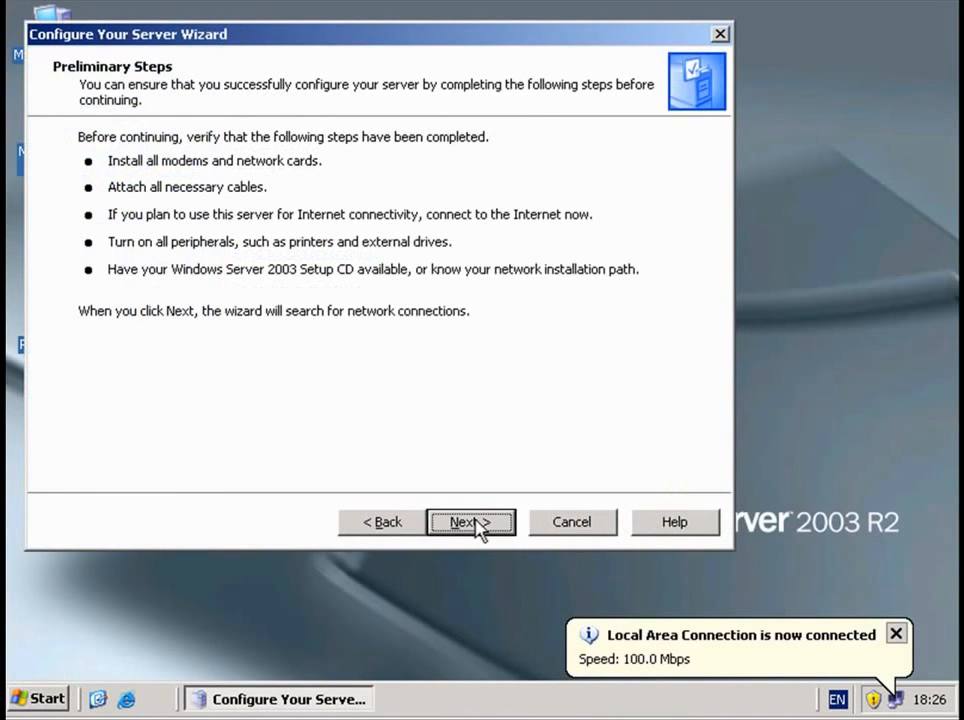
{"action": "left_click", "coordinate": [474, 522]}
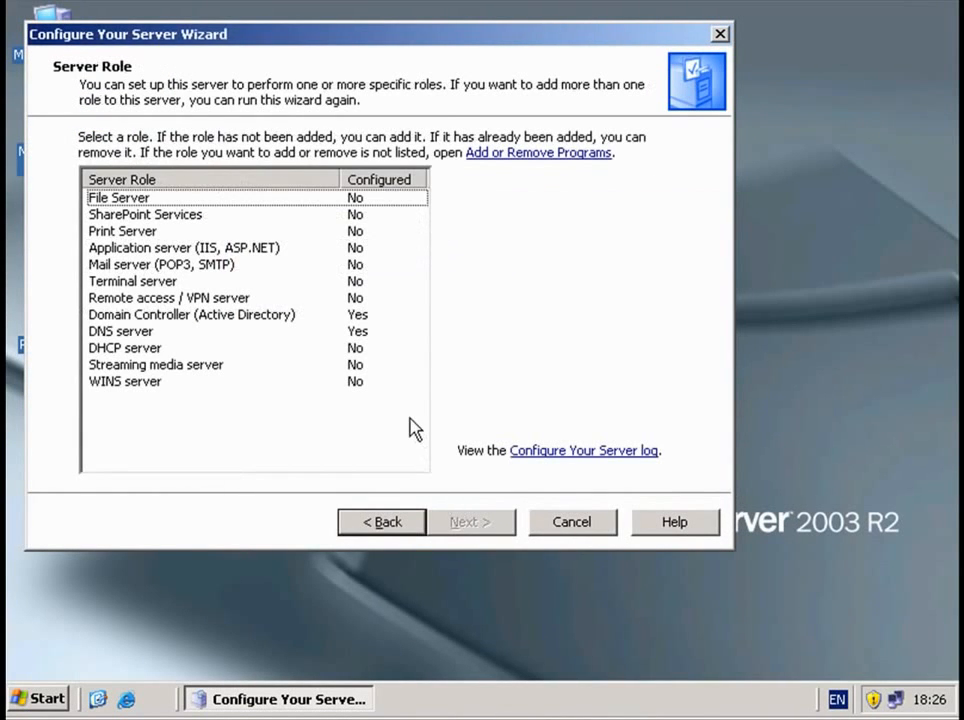
{"action": "left_click", "coordinate": [369, 335]}
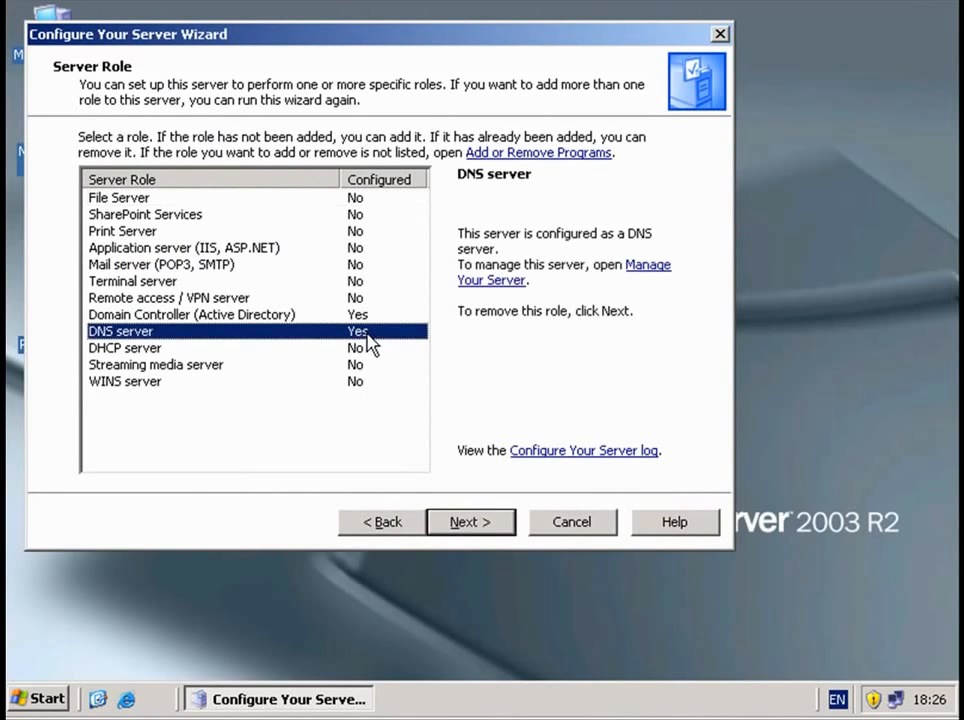
{"action": "left_click", "coordinate": [362, 317]}
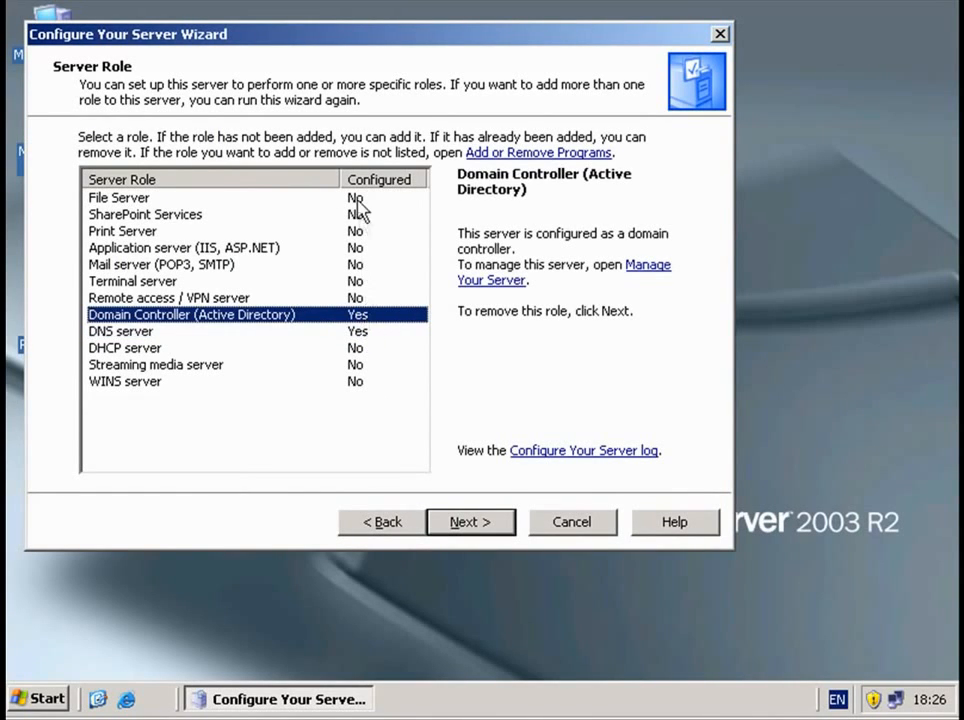
{"action": "left_click", "coordinate": [576, 524]}
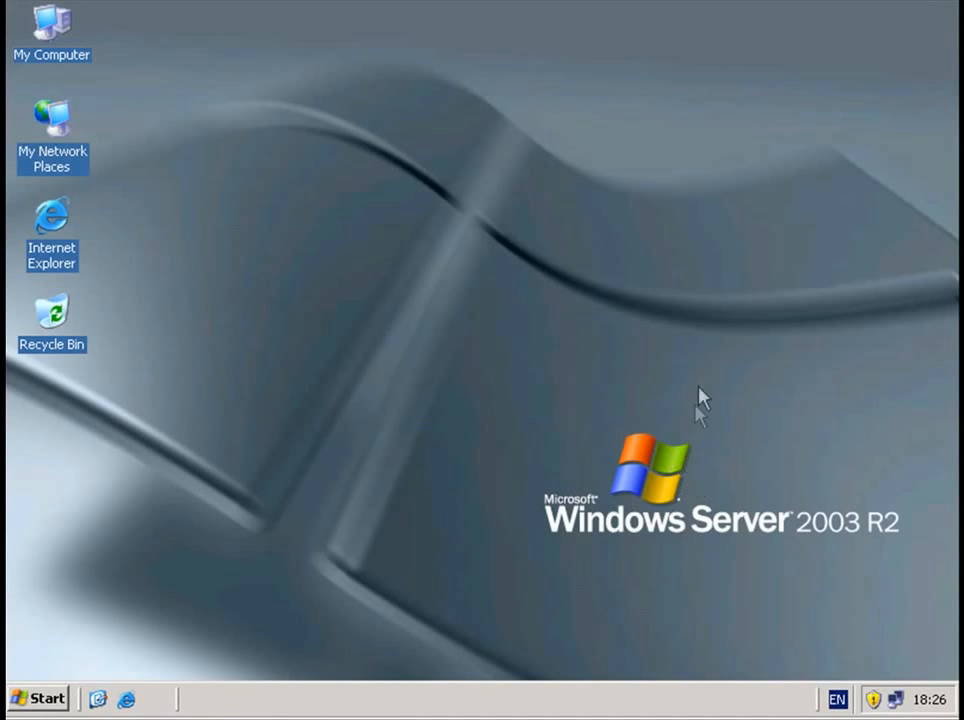
Browse the Server 2003 SP2 disc in My Computer and open its SUPPORT\TOOLS folder
{"action": "left_click", "coordinate": [52, 28]}
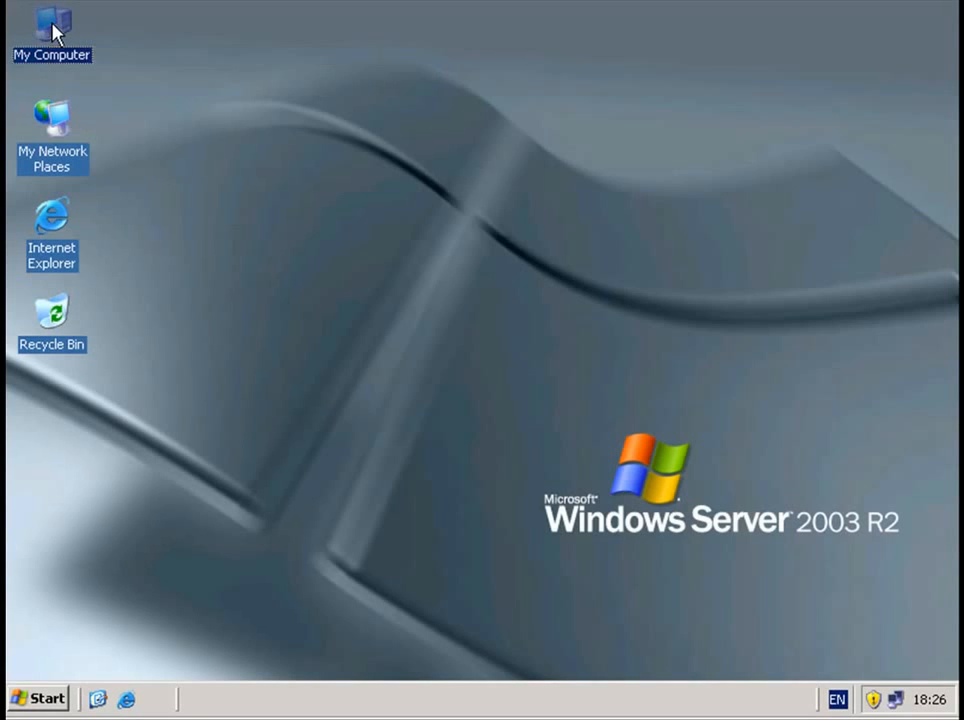
{"action": "double_click", "coordinate": [52, 28]}
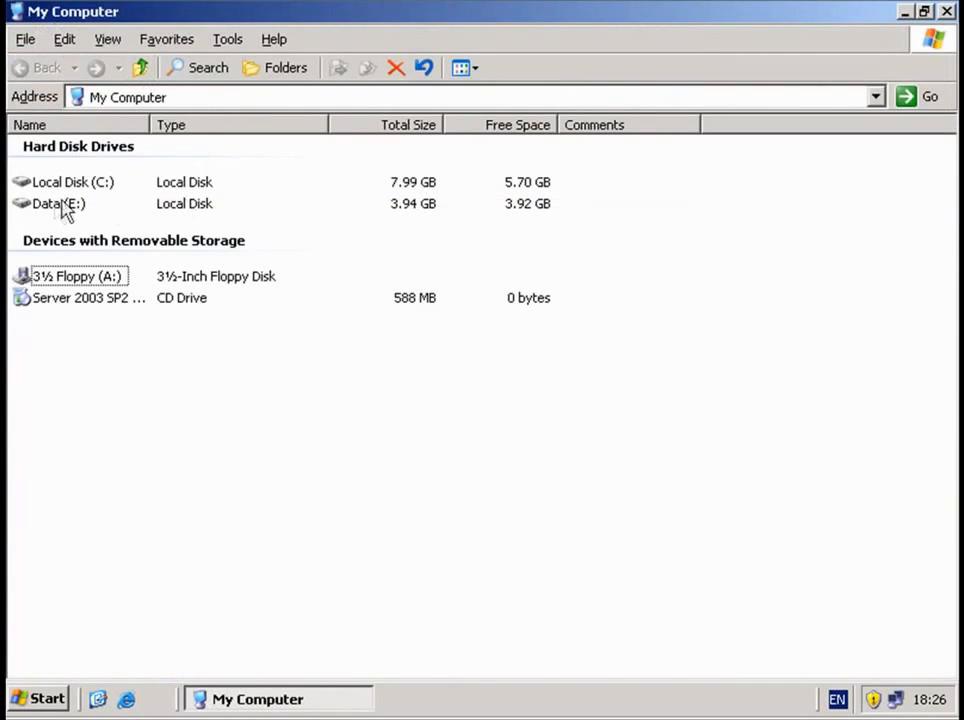
{"action": "left_click", "coordinate": [105, 276]}
{"action": "left_click", "coordinate": [98, 306]}
{"action": "right_click", "coordinate": [100, 315]}
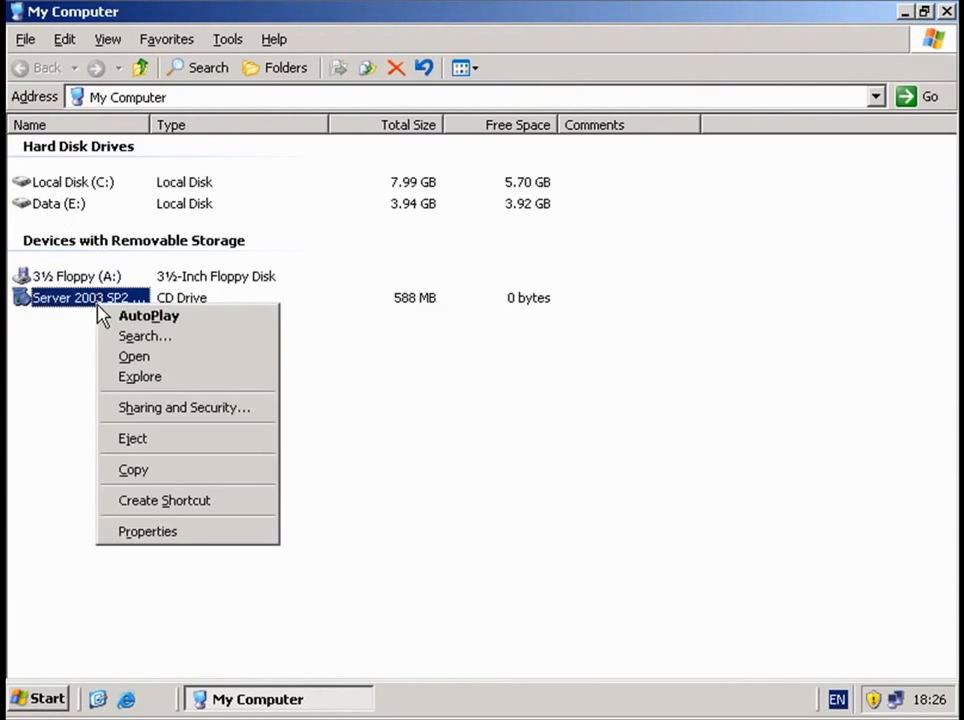
{"action": "left_click", "coordinate": [131, 357]}
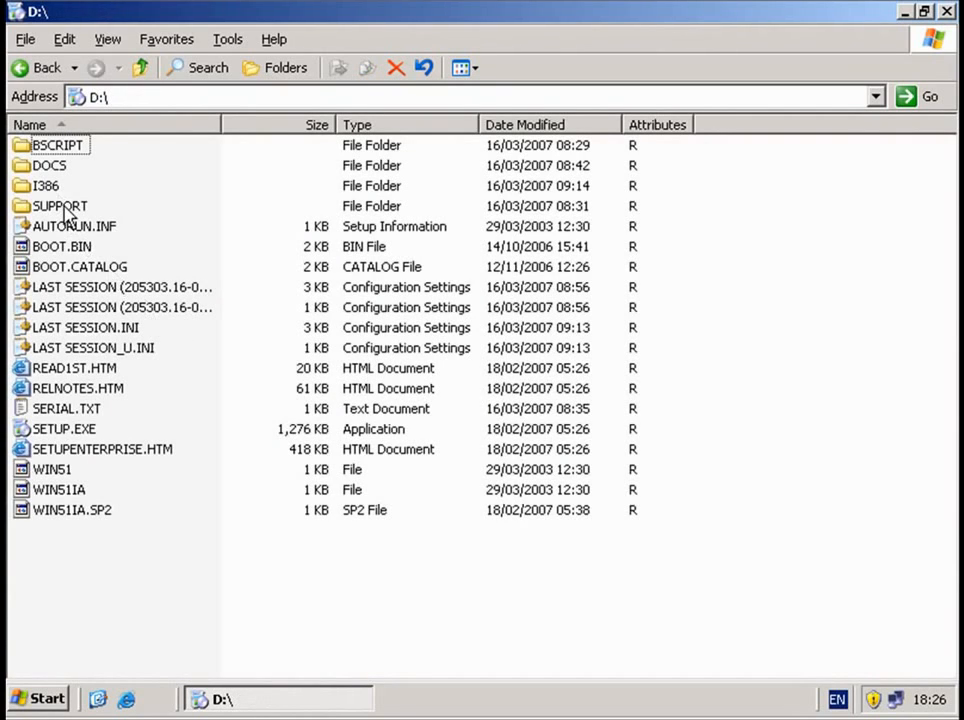
{"action": "double_click", "coordinate": [66, 210]}
{"action": "double_click", "coordinate": [60, 150]}
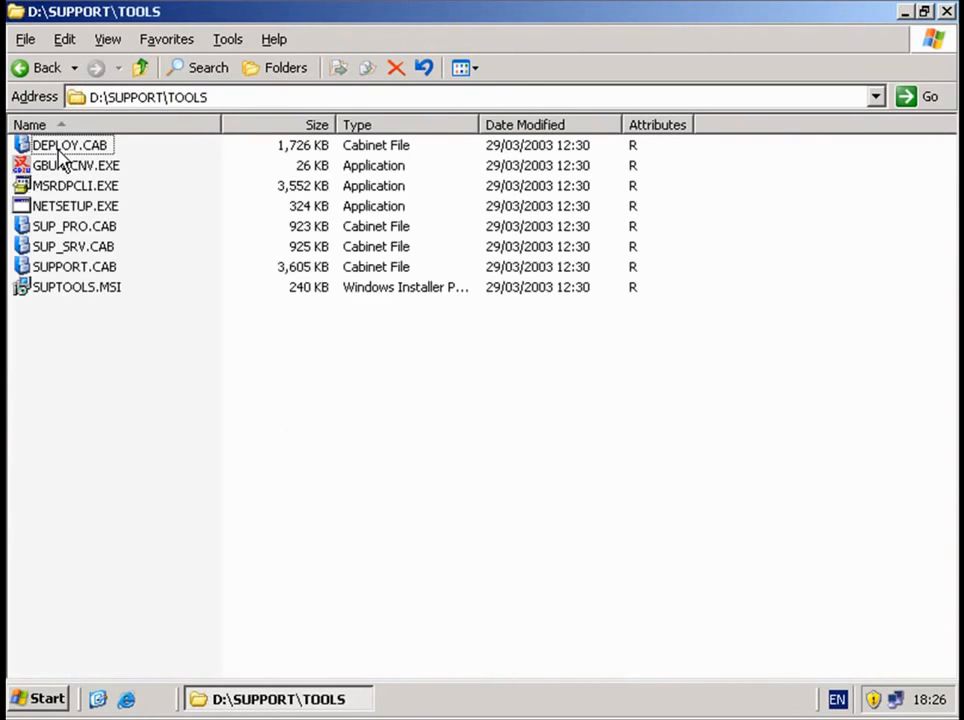
Install the Windows Support Tools from SUPTOOLS.MSI to C:\Program Files\Support Tools\, accepting the license agreement, and close the disc folder
{"action": "mouse_move", "coordinate": [84, 298]}
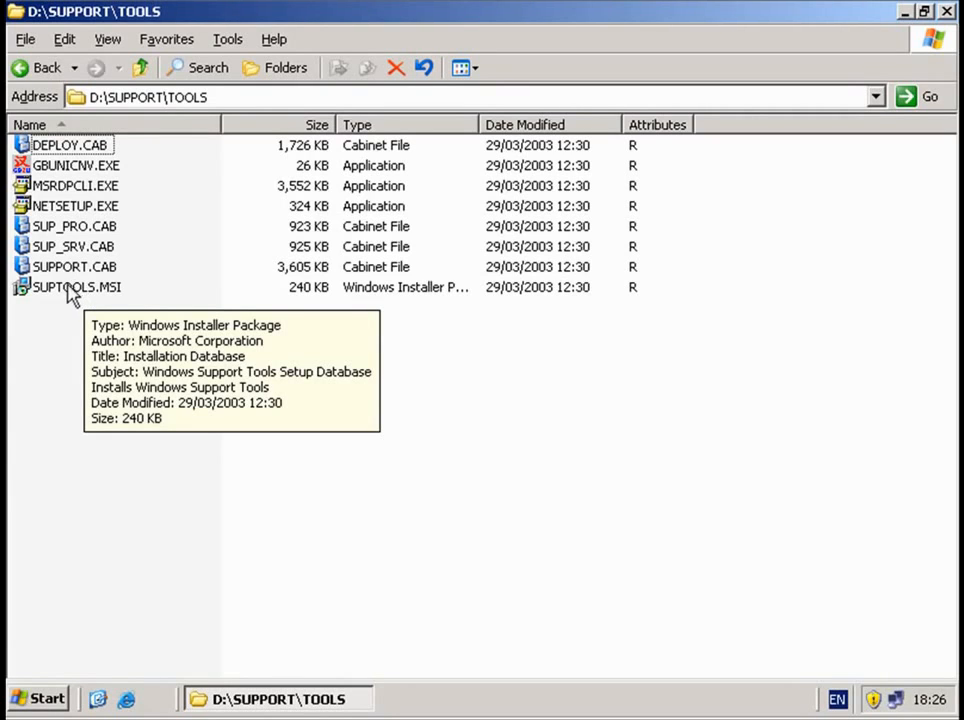
{"action": "left_click", "coordinate": [70, 290]}
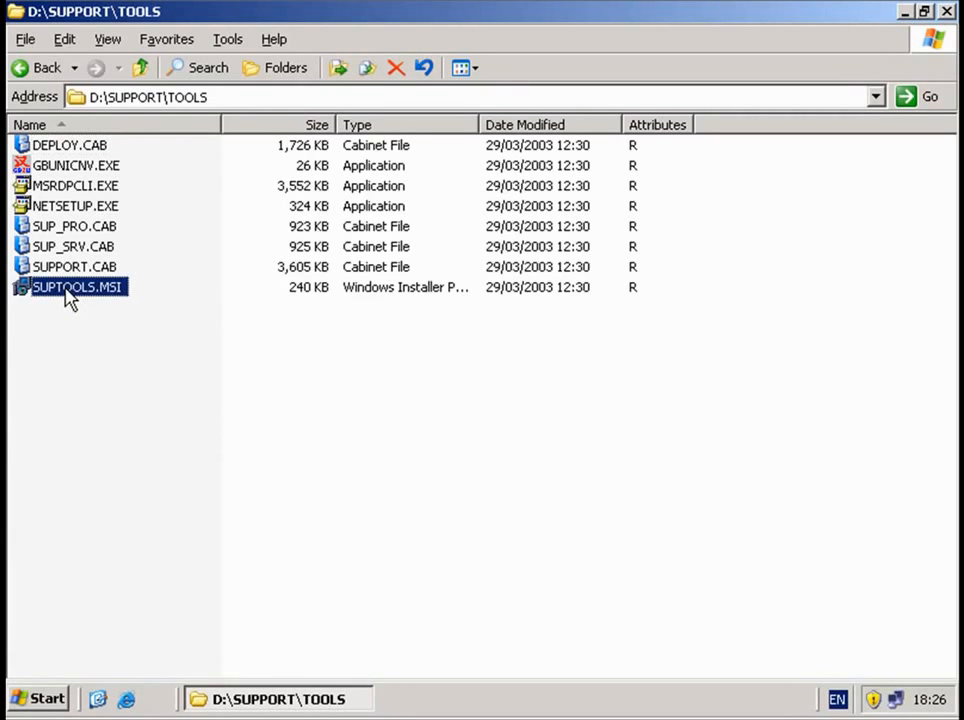
{"action": "double_click", "coordinate": [67, 292]}
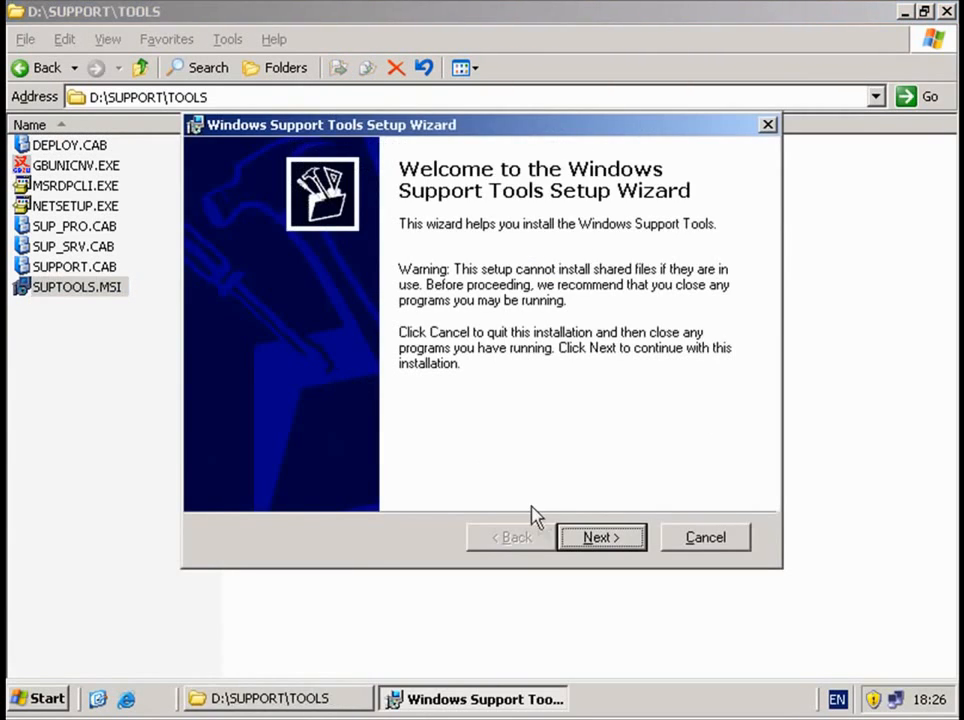
{"action": "left_click", "coordinate": [588, 544]}
{"action": "left_click", "coordinate": [378, 492]}
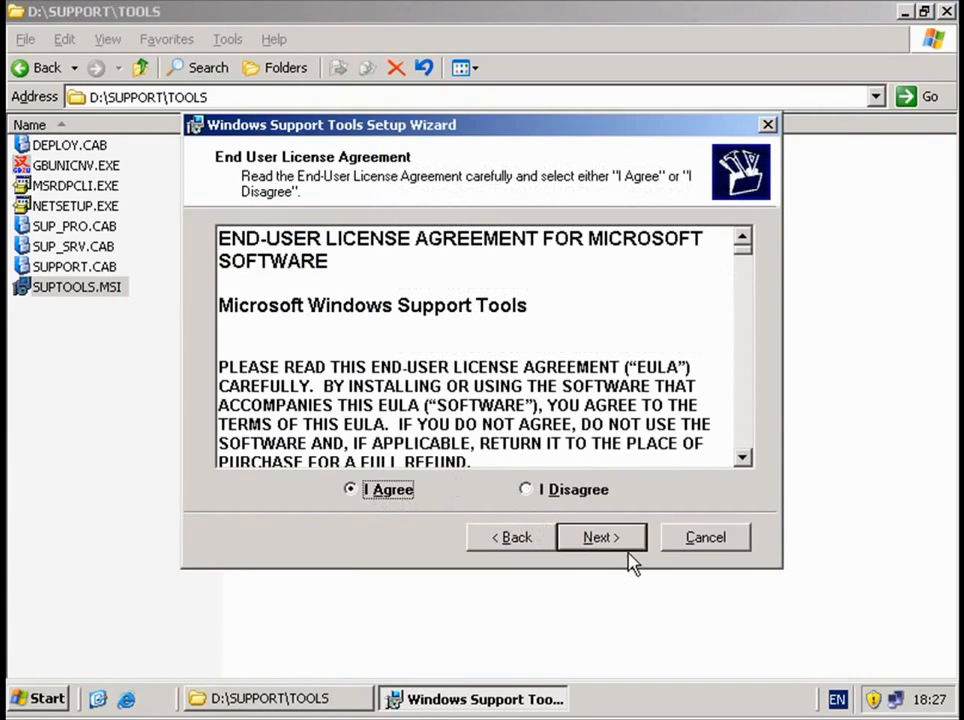
{"action": "left_click", "coordinate": [628, 552]}
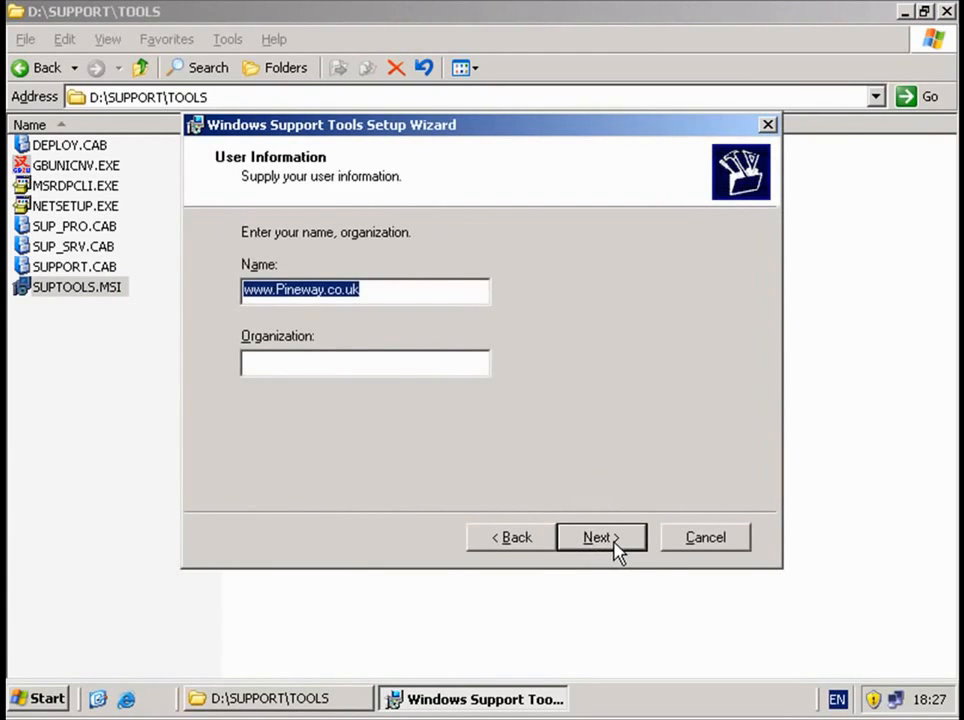
{"action": "left_click", "coordinate": [605, 540]}
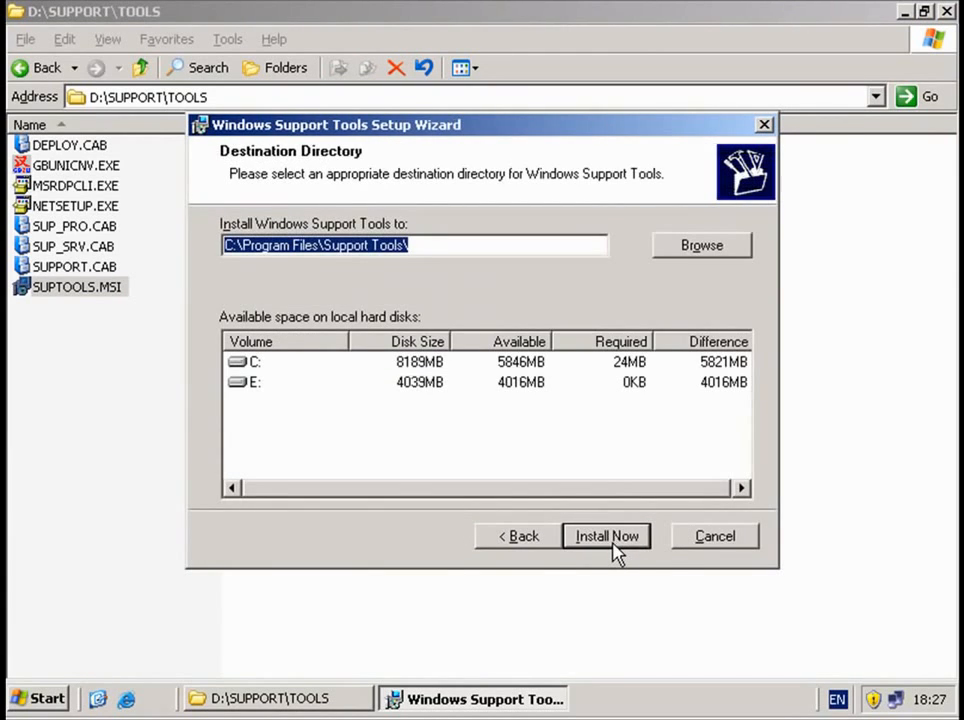
{"action": "left_click", "coordinate": [608, 538]}
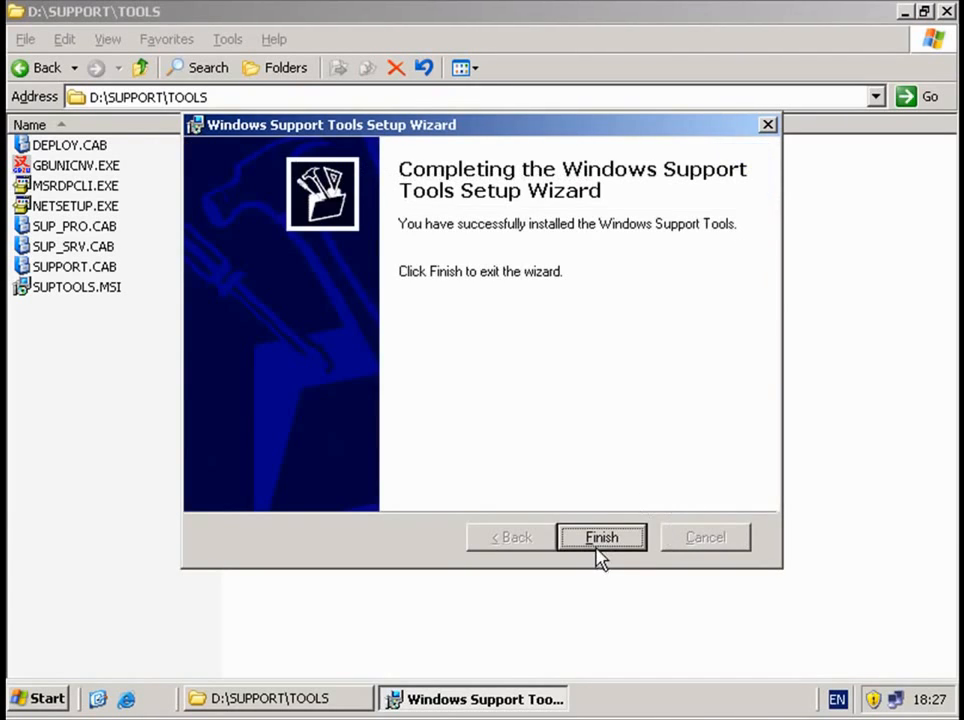
{"action": "left_click", "coordinate": [598, 544]}
{"action": "left_click", "coordinate": [946, 12]}
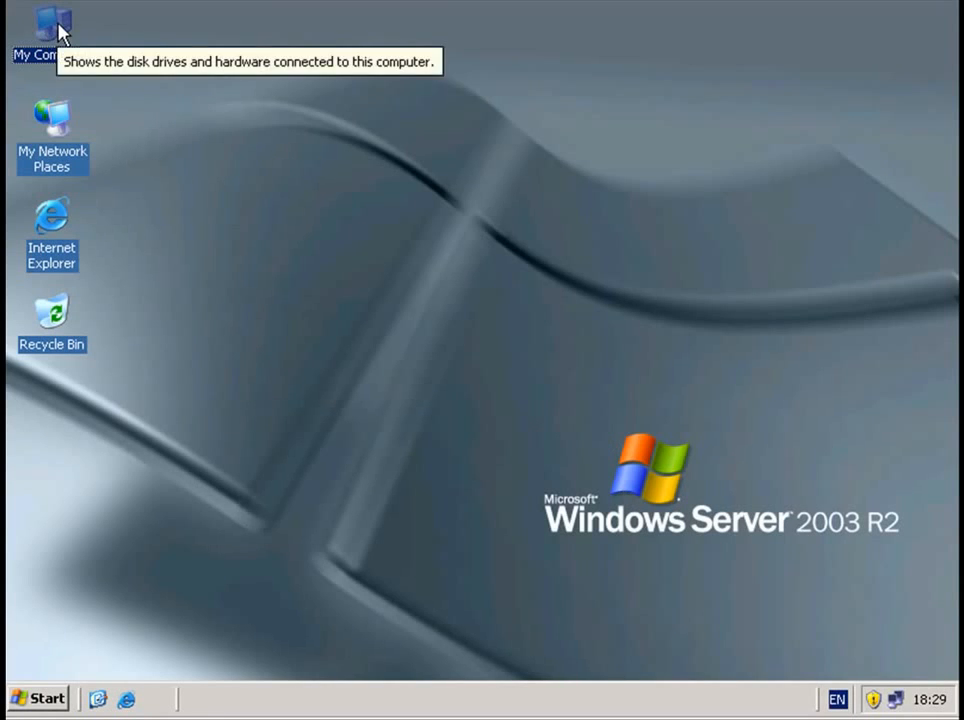
Run the Exchange Server 2003 disc from My Computer and open the Exchange Deployment Tools
{"action": "double_click", "coordinate": [58, 33]}
{"action": "double_click", "coordinate": [93, 303]}
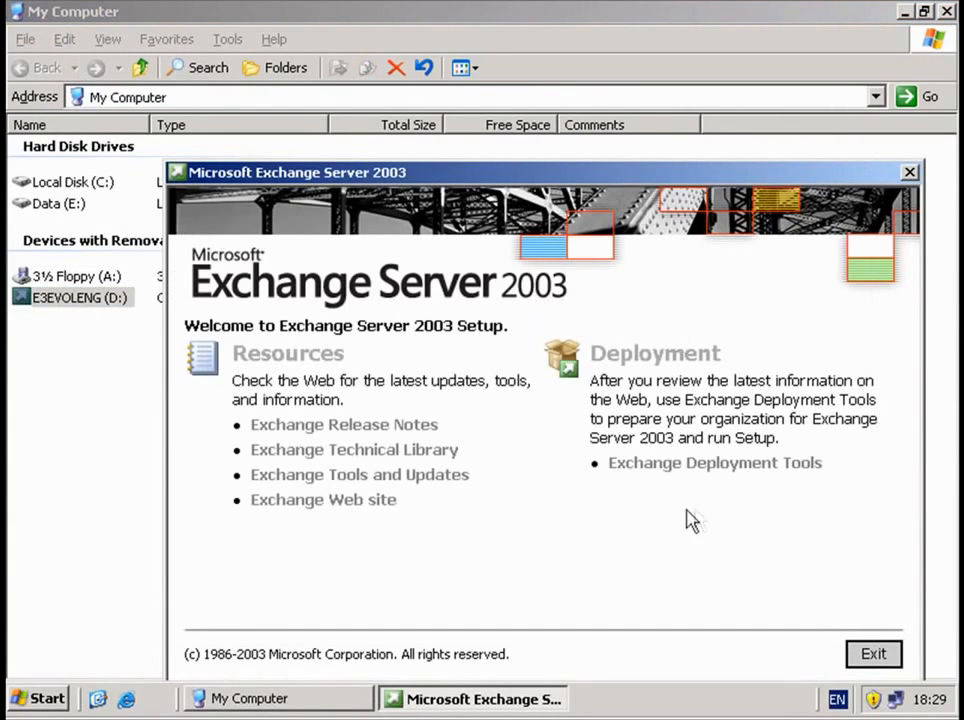
{"action": "left_click", "coordinate": [664, 465]}
{"action": "left_click", "coordinate": [690, 470]}
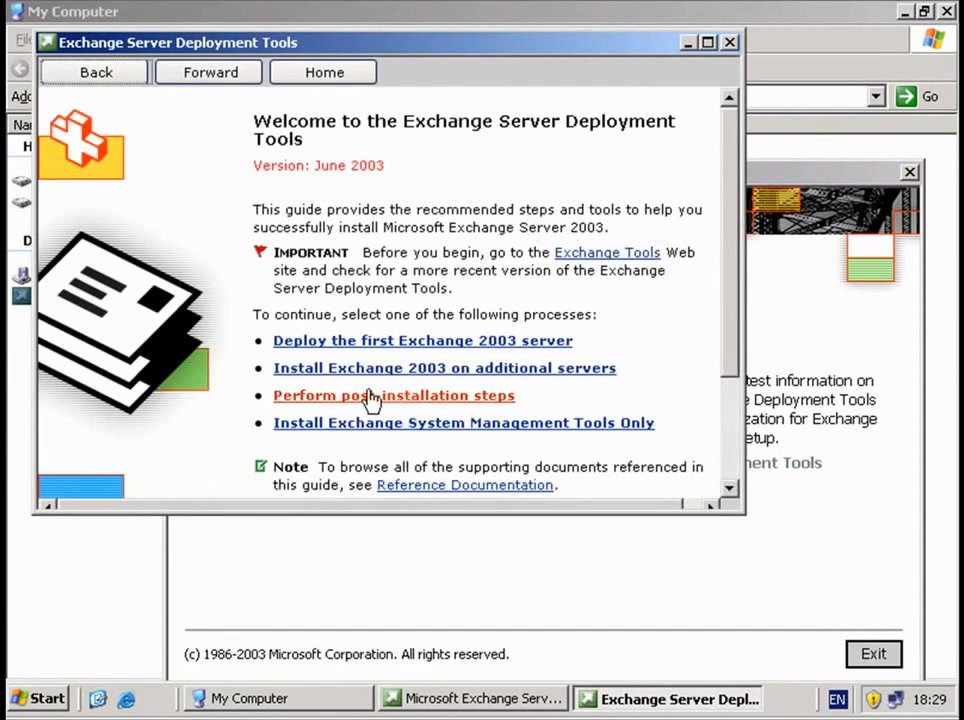
Open the New Exchange 2003 Installation checklist for deploying the first Exchange 2003 server and mark item 1, the operating system, as done
{"action": "left_click", "coordinate": [399, 343]}
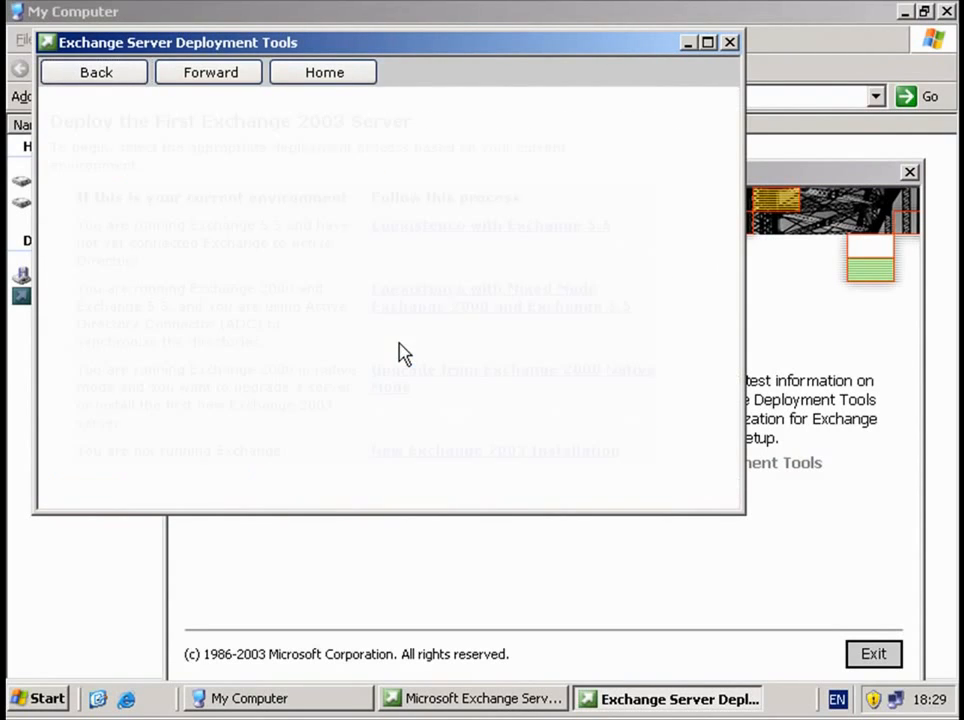
{"action": "left_click", "coordinate": [708, 42]}
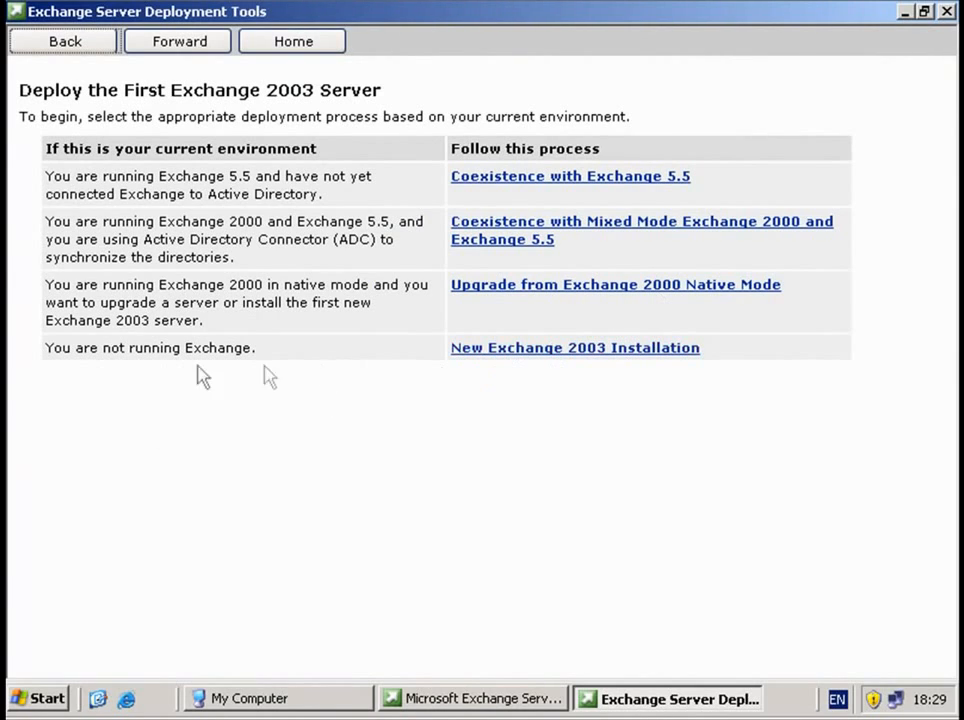
{"action": "left_click", "coordinate": [557, 350]}
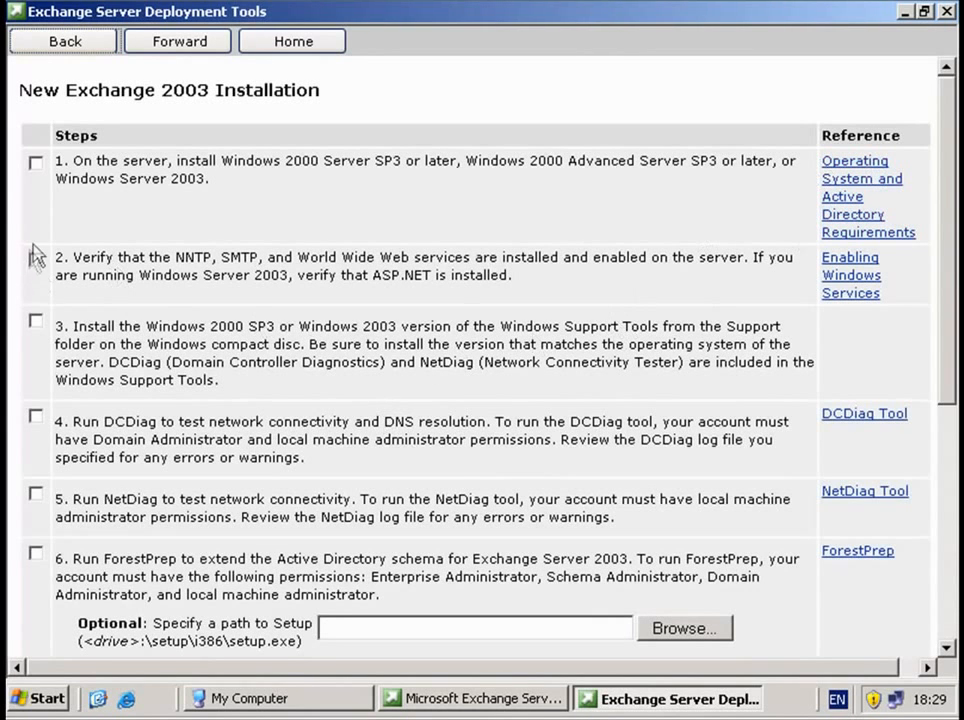
{"action": "left_click", "coordinate": [35, 163]}
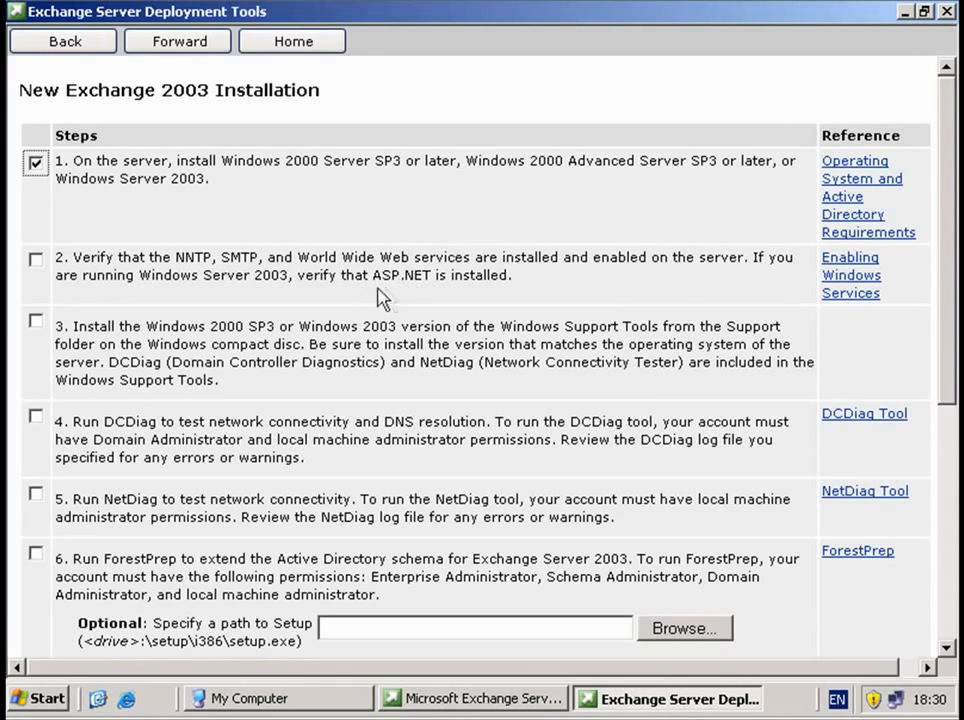
Start the Configure Your Server Wizard and choose the Application server (IIS, ASP.NET) role
{"action": "left_click", "coordinate": [50, 700]}
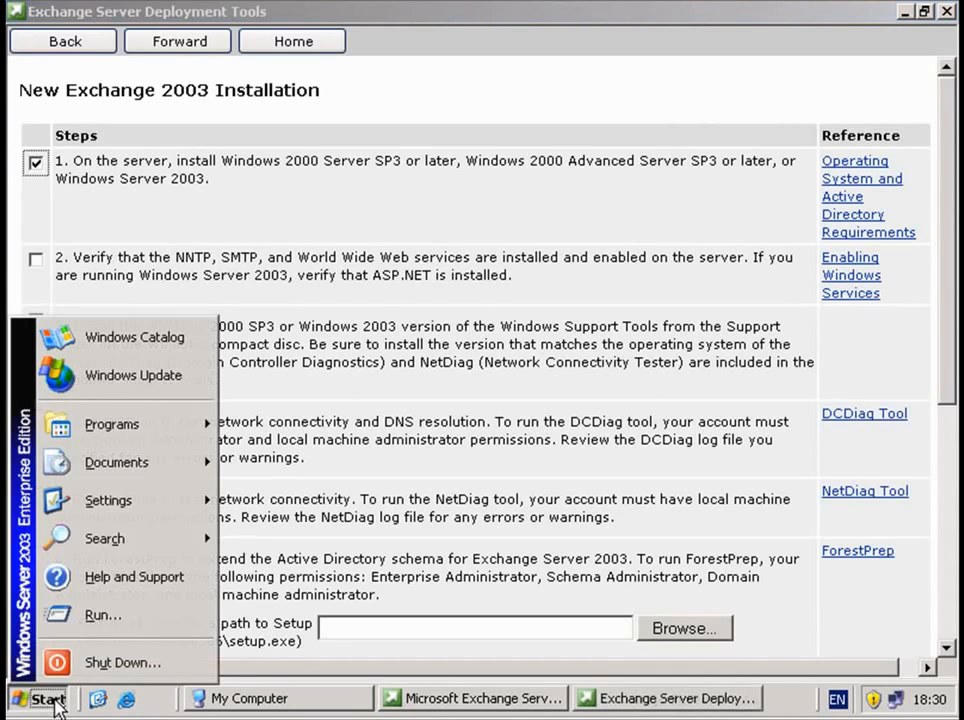
{"action": "mouse_move", "coordinate": [160, 424]}
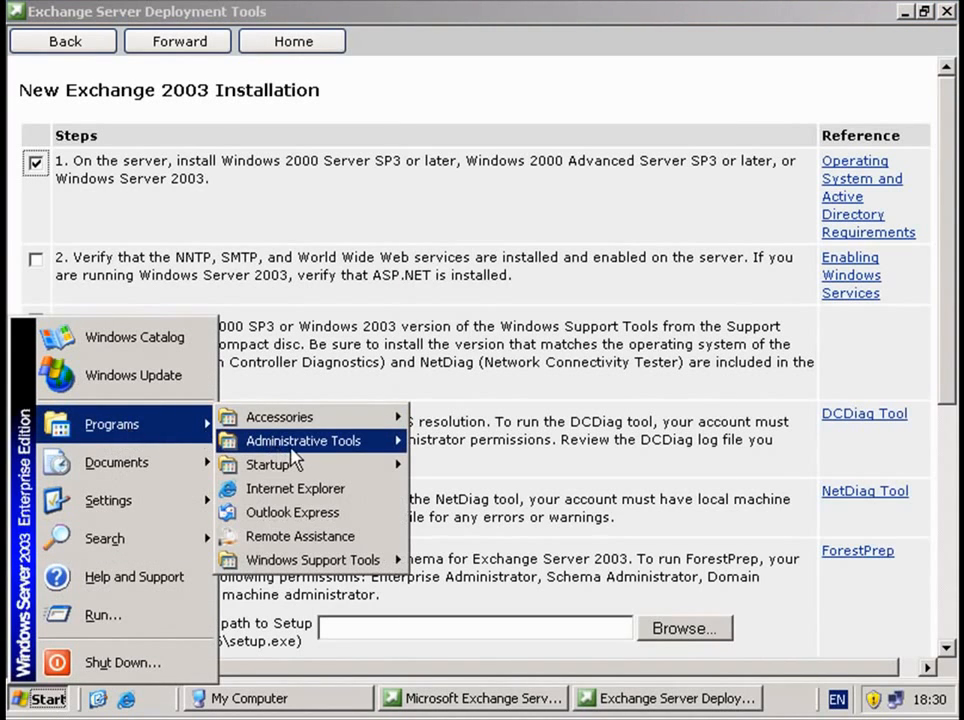
{"action": "mouse_move", "coordinate": [300, 443]}
{"action": "left_click", "coordinate": [572, 218]}
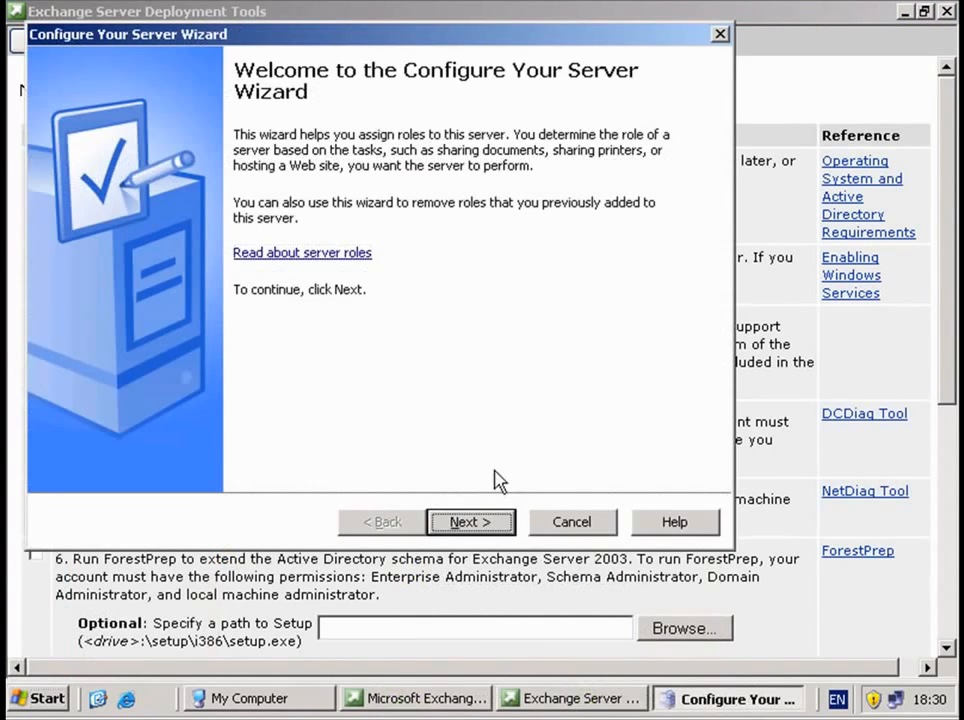
{"action": "left_click", "coordinate": [469, 525]}
{"action": "left_click", "coordinate": [470, 525]}
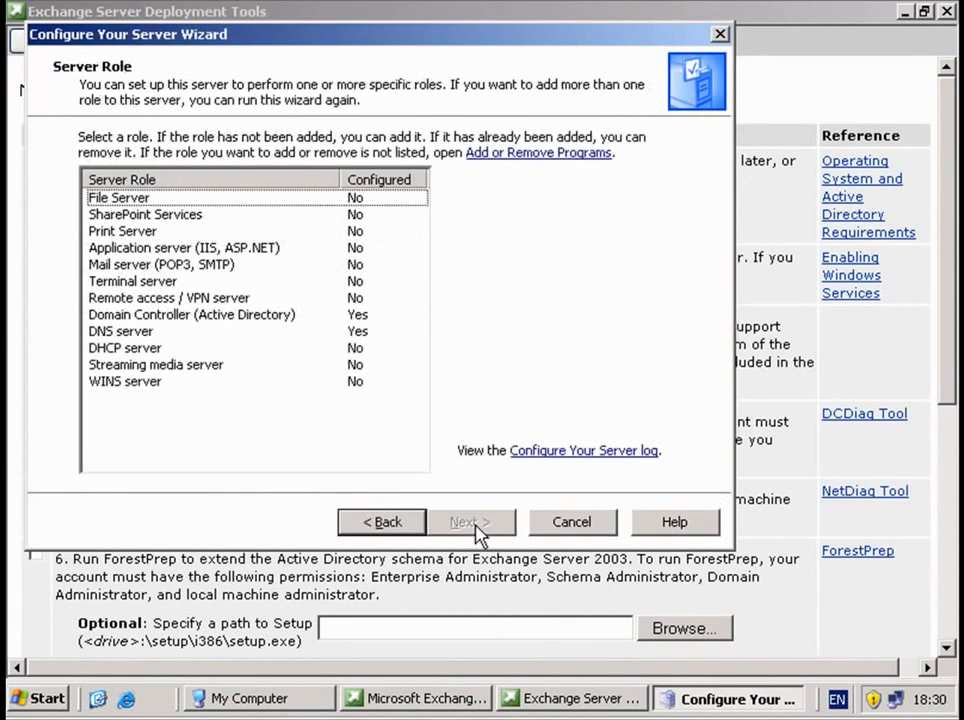
{"action": "left_click", "coordinate": [200, 250]}
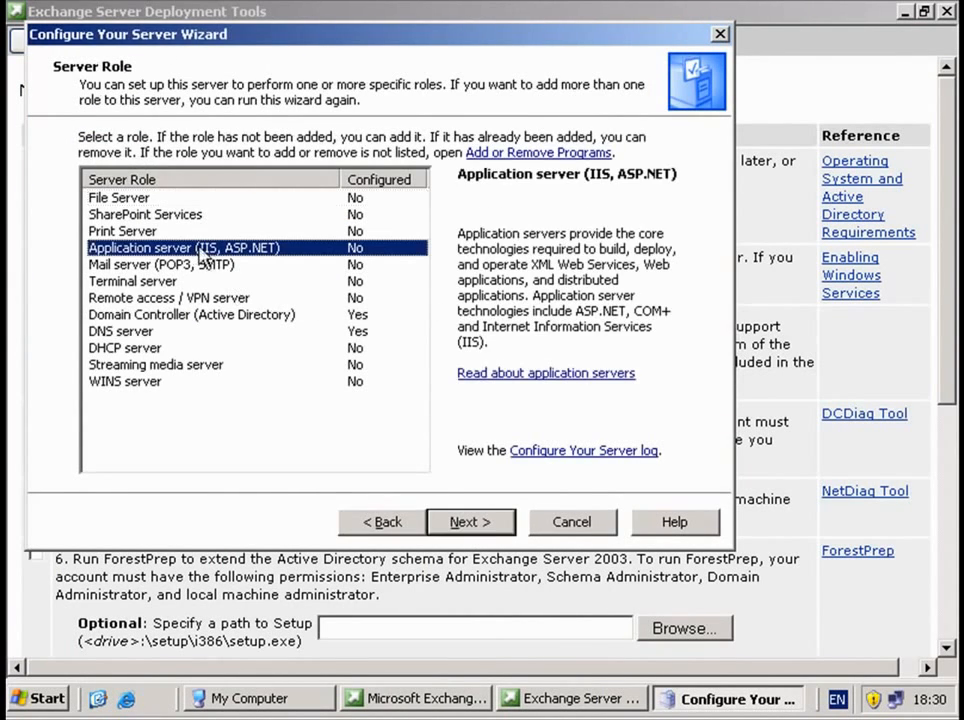
Install the application server role with ASP.NET enabled and without FrontPage Server Extensions, and close the Manage Your Server window
{"action": "left_click", "coordinate": [486, 523]}
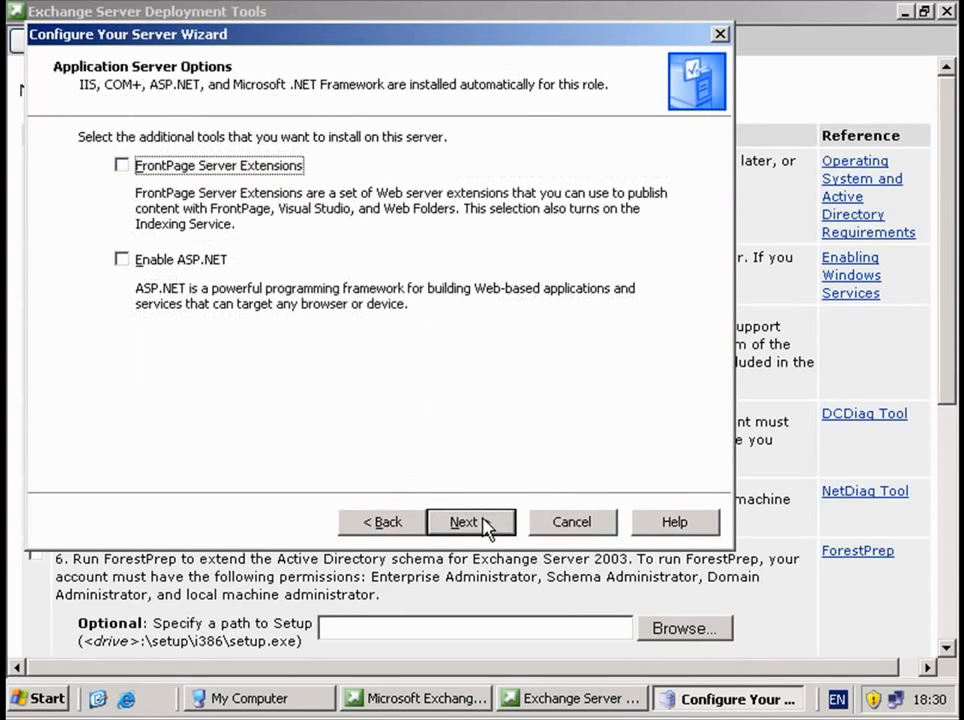
{"action": "left_click", "coordinate": [202, 264]}
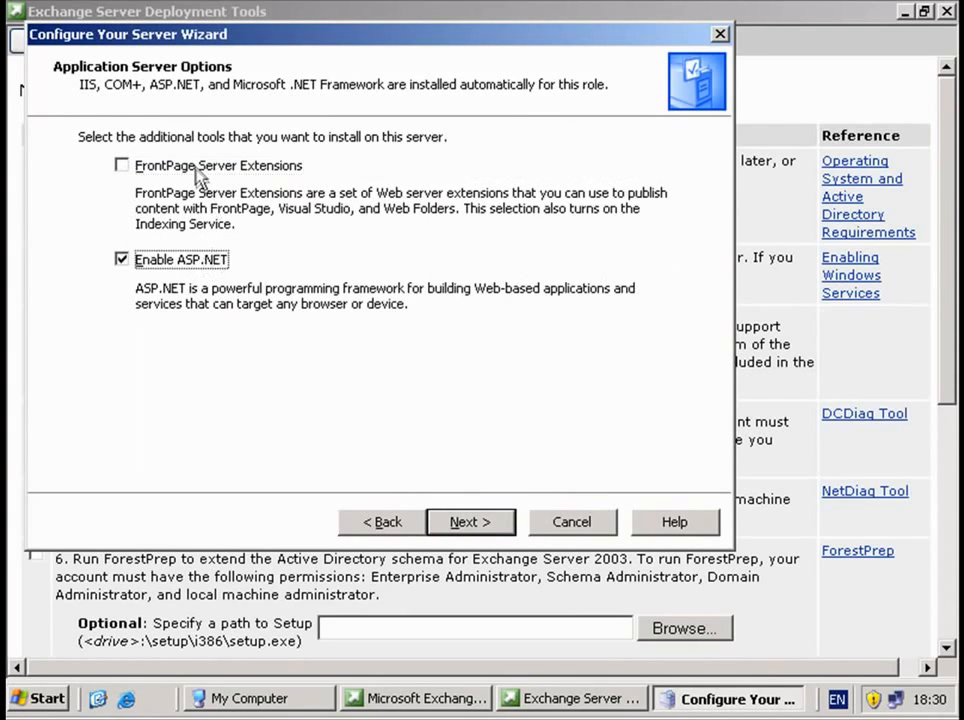
{"action": "left_click", "coordinate": [489, 528]}
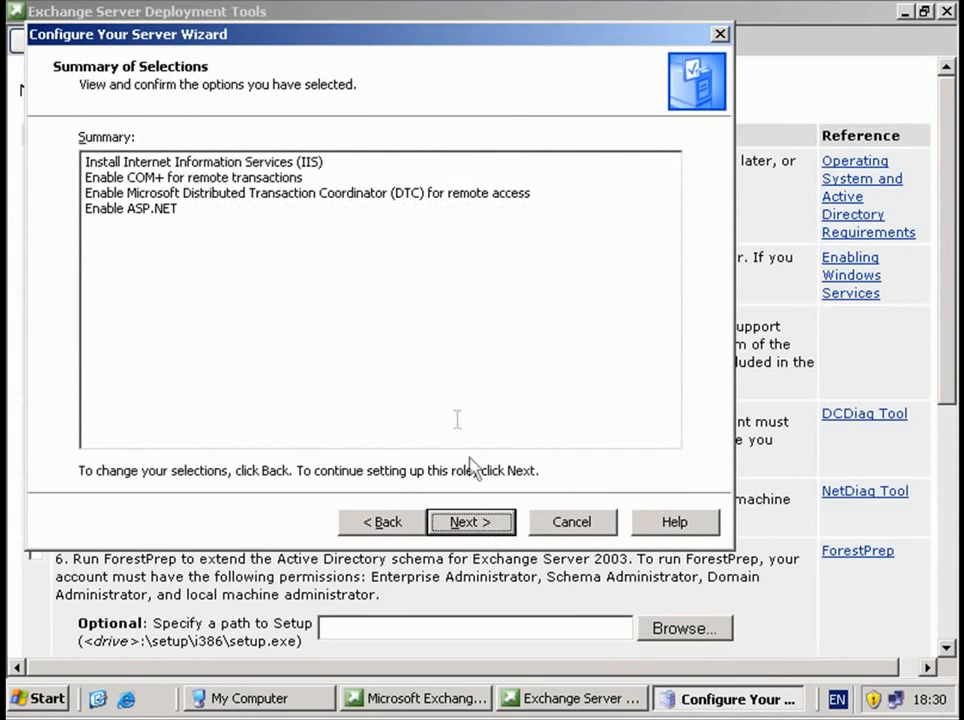
{"action": "left_click", "coordinate": [477, 523]}
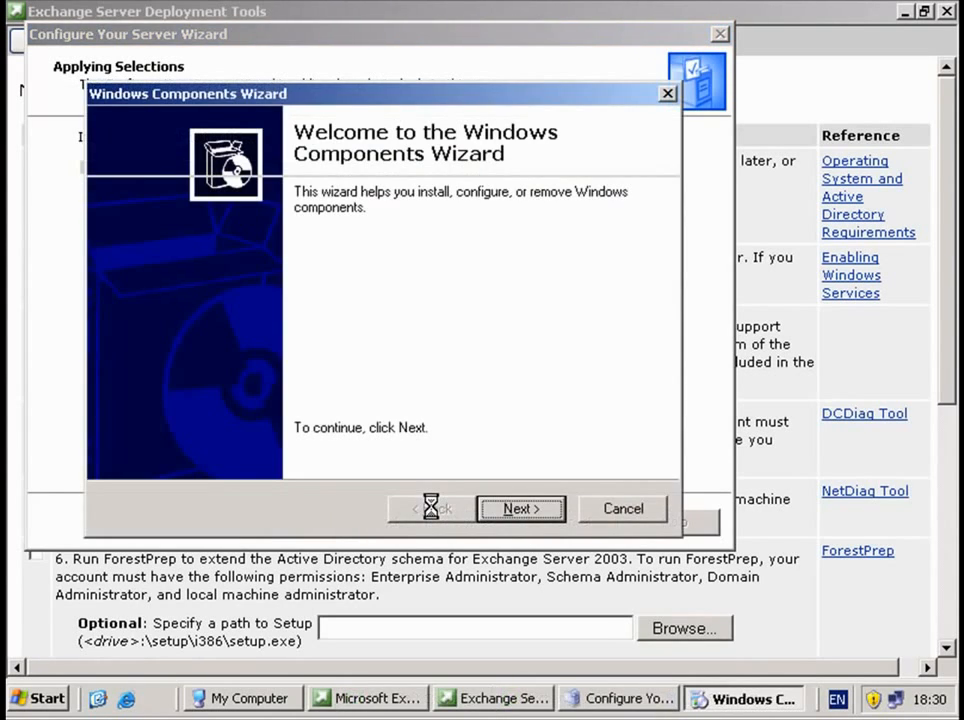
{"action": "left_click", "coordinate": [507, 515]}
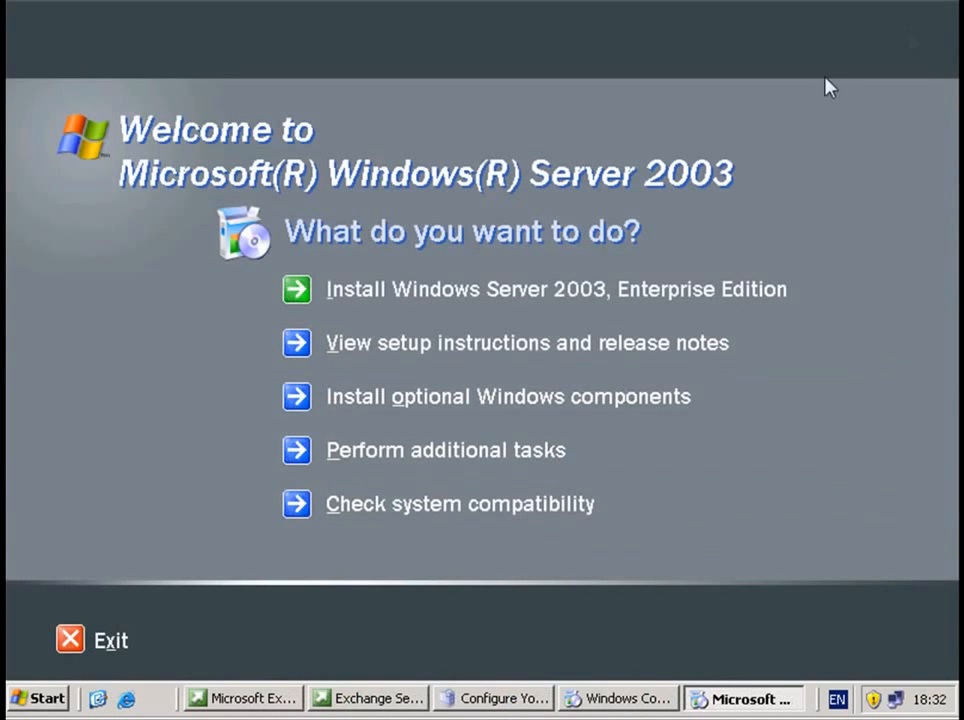
{"action": "left_click", "coordinate": [100, 645]}
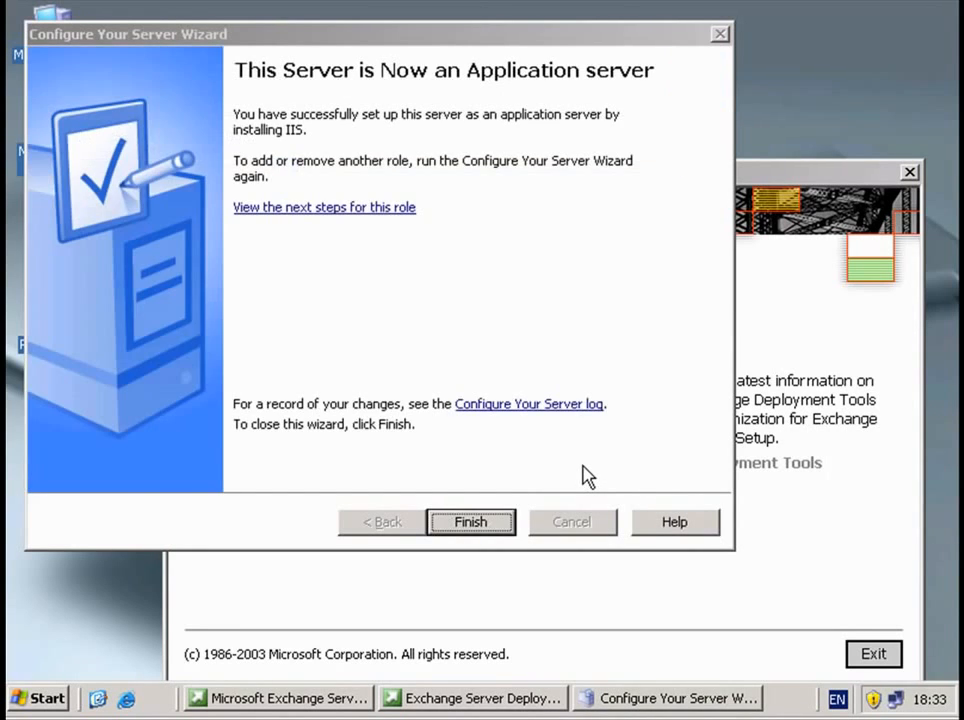
{"action": "left_click", "coordinate": [482, 534]}
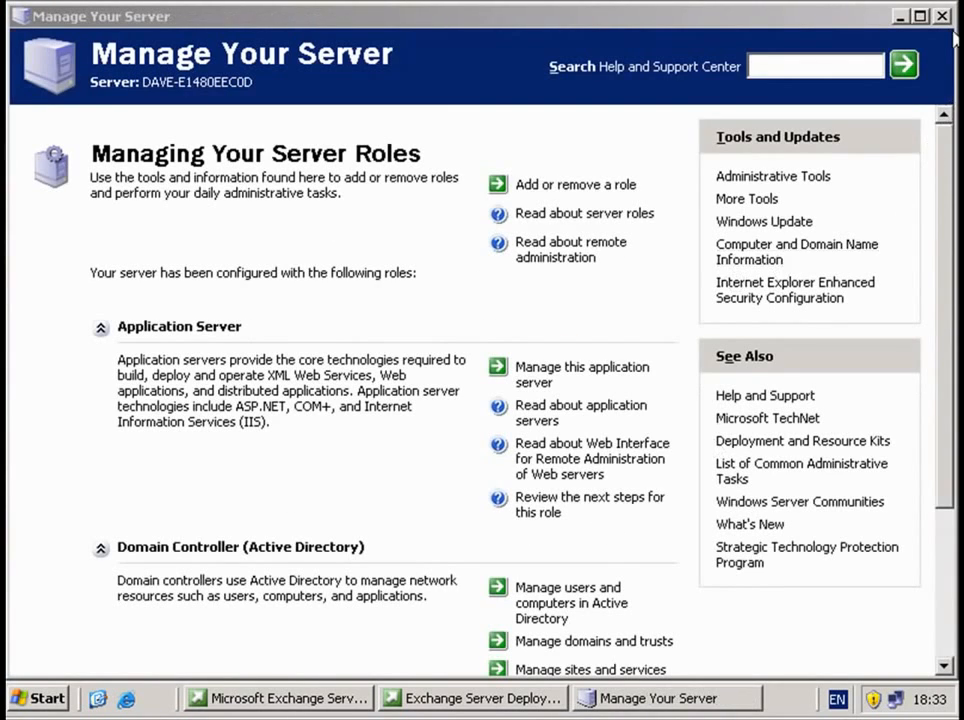
{"action": "left_click", "coordinate": [941, 16]}
Open Add or Remove Programs in Control Panel and start the Windows Components Wizard
{"action": "left_click", "coordinate": [48, 698]}
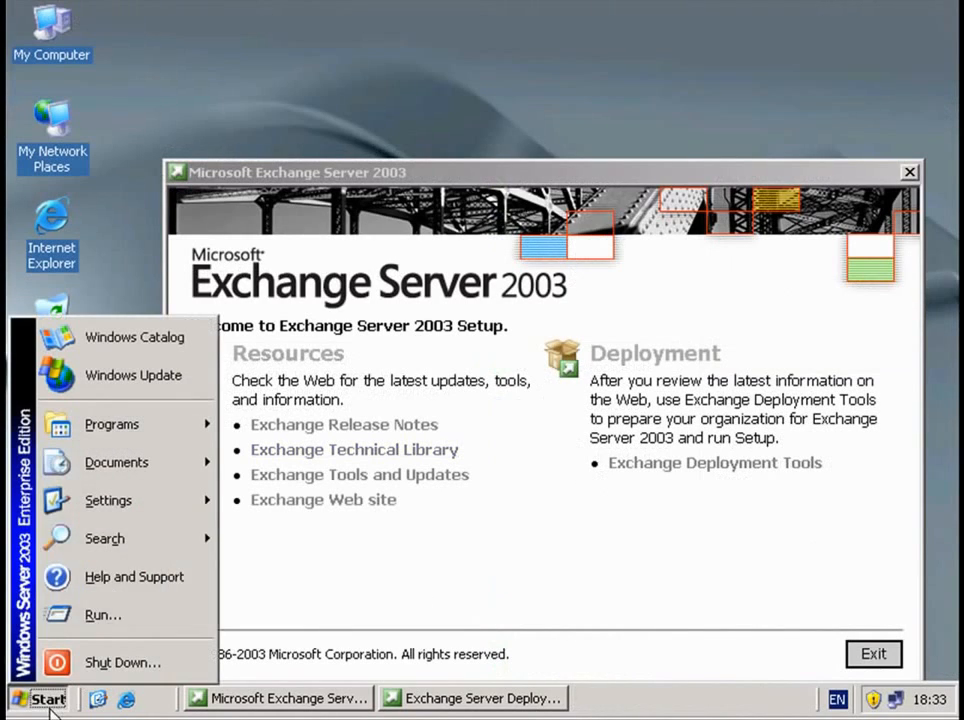
{"action": "mouse_move", "coordinate": [146, 508]}
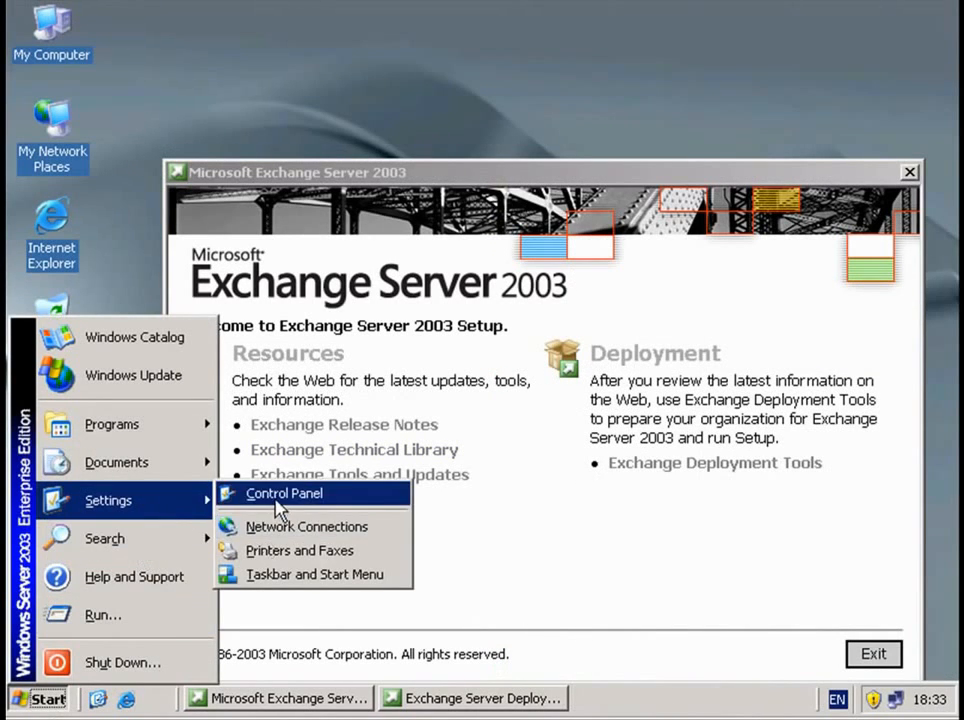
{"action": "left_click", "coordinate": [278, 505]}
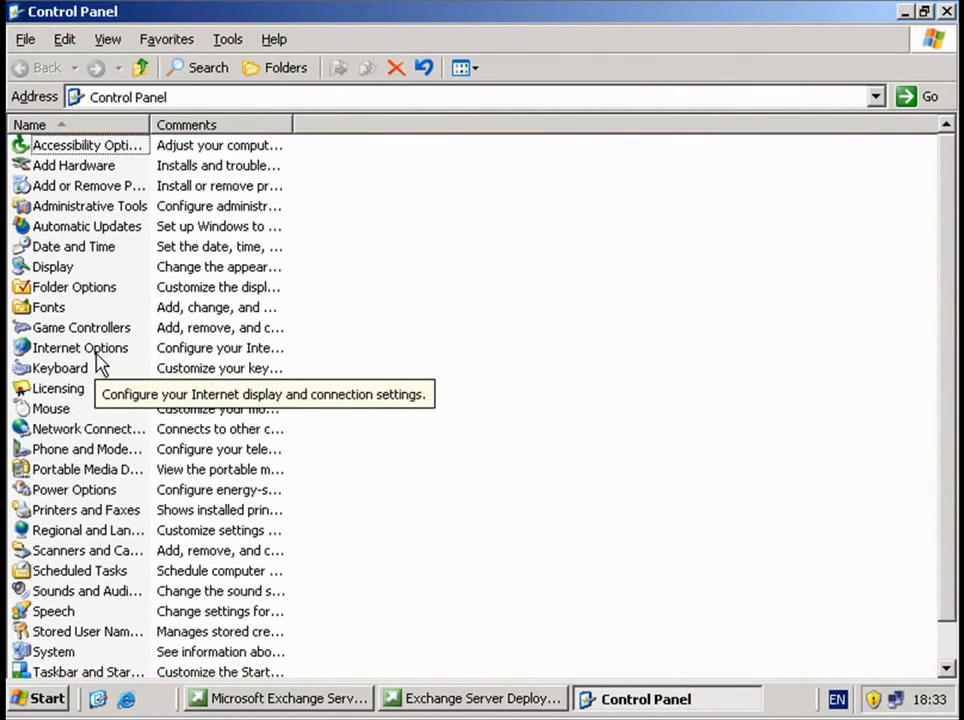
{"action": "double_click", "coordinate": [82, 190]}
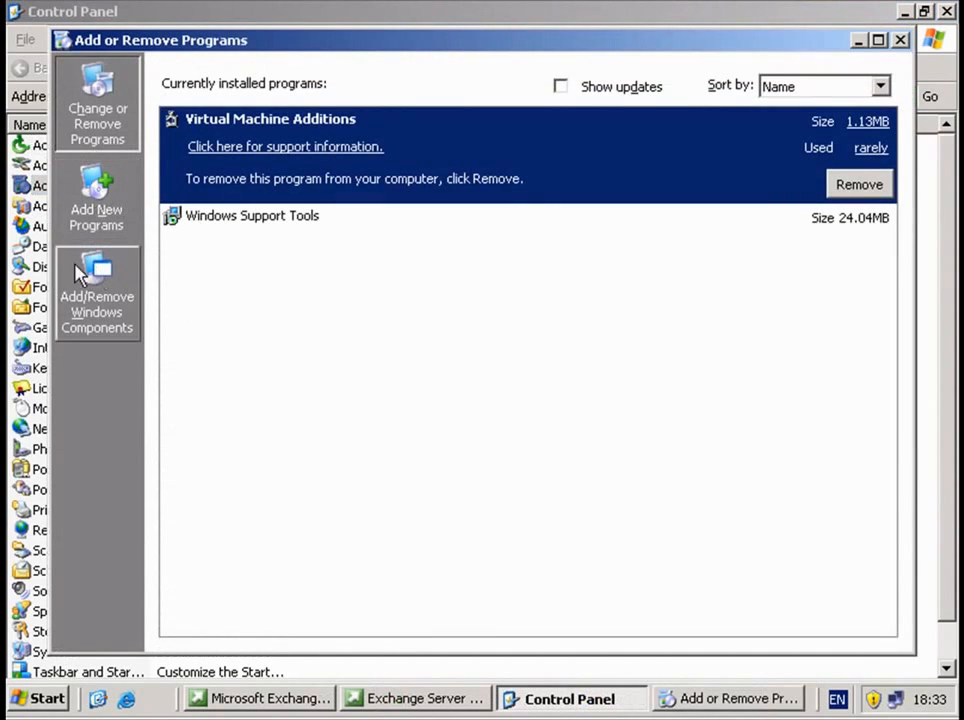
{"action": "left_click", "coordinate": [96, 302]}
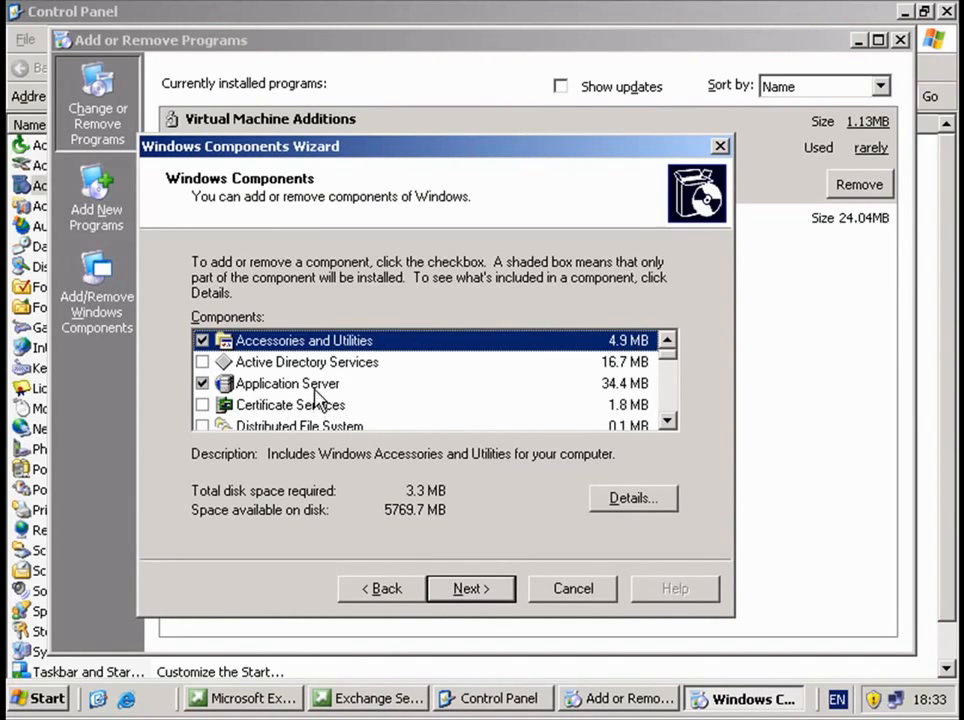
Select the SMTP Service and NNTP Service among the IIS subcomponents of Application Server
{"action": "double_click", "coordinate": [318, 388]}
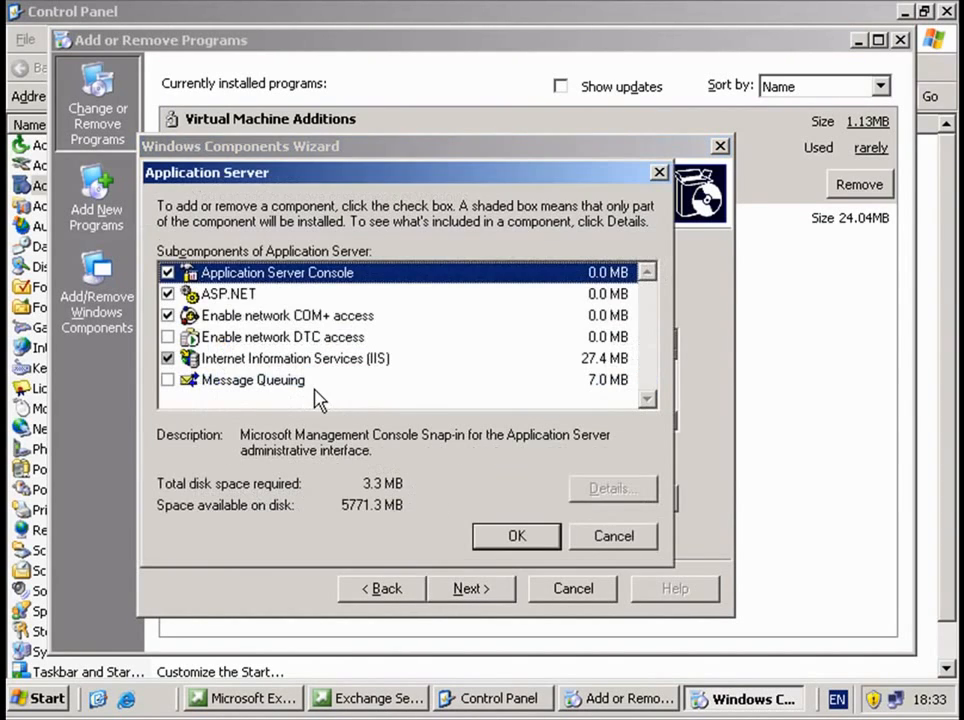
{"action": "double_click", "coordinate": [248, 366]}
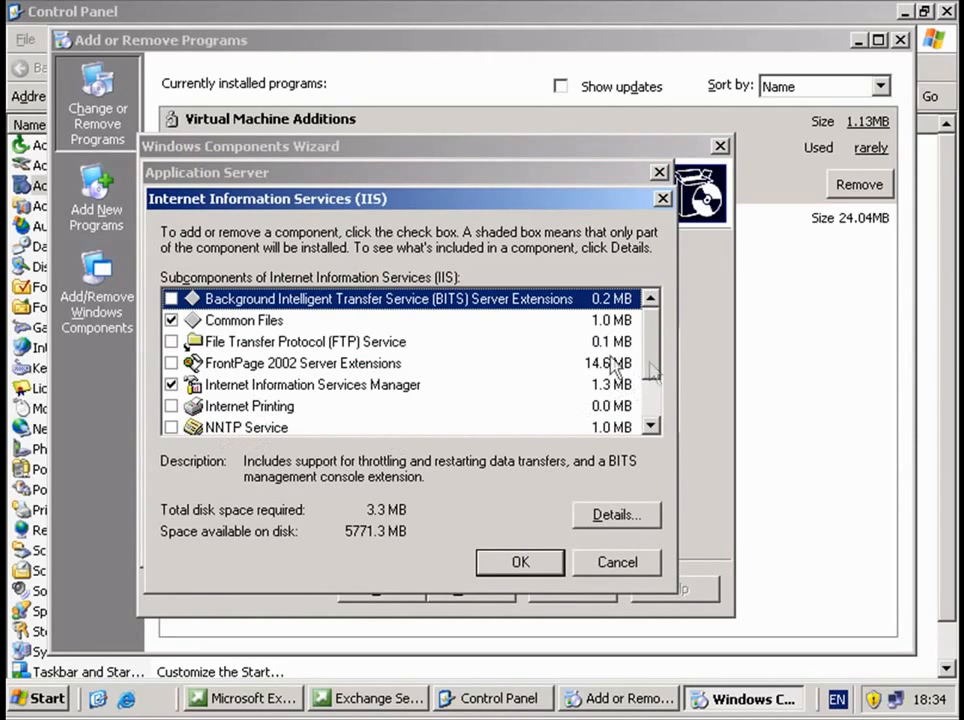
{"action": "left_click_drag", "start_coordinate": [660, 352], "coordinate": [641, 394]}
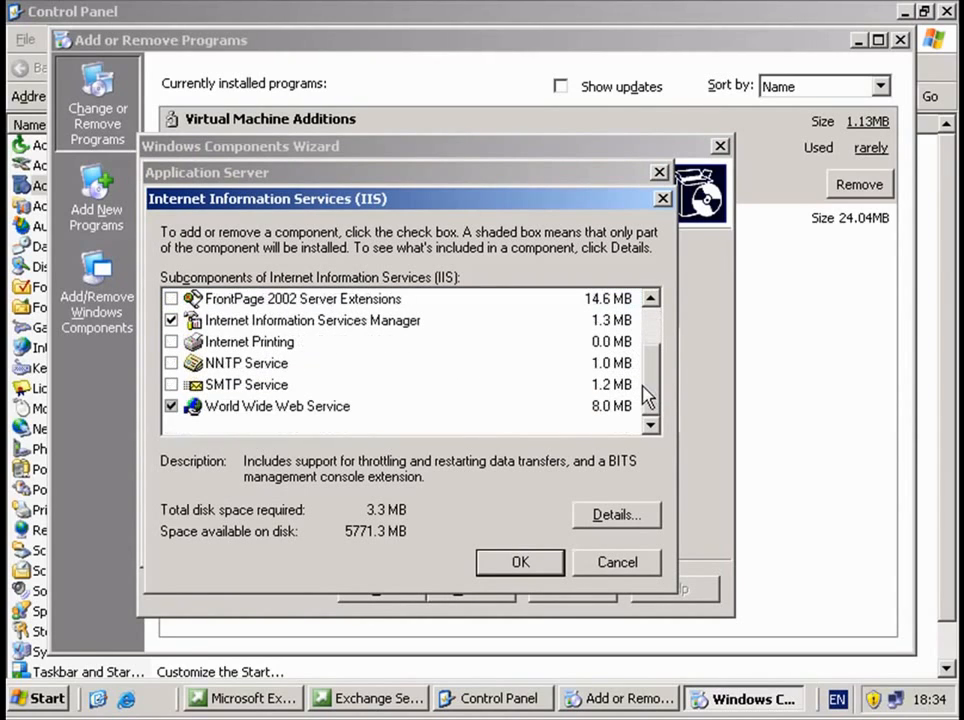
{"action": "left_click", "coordinate": [171, 384]}
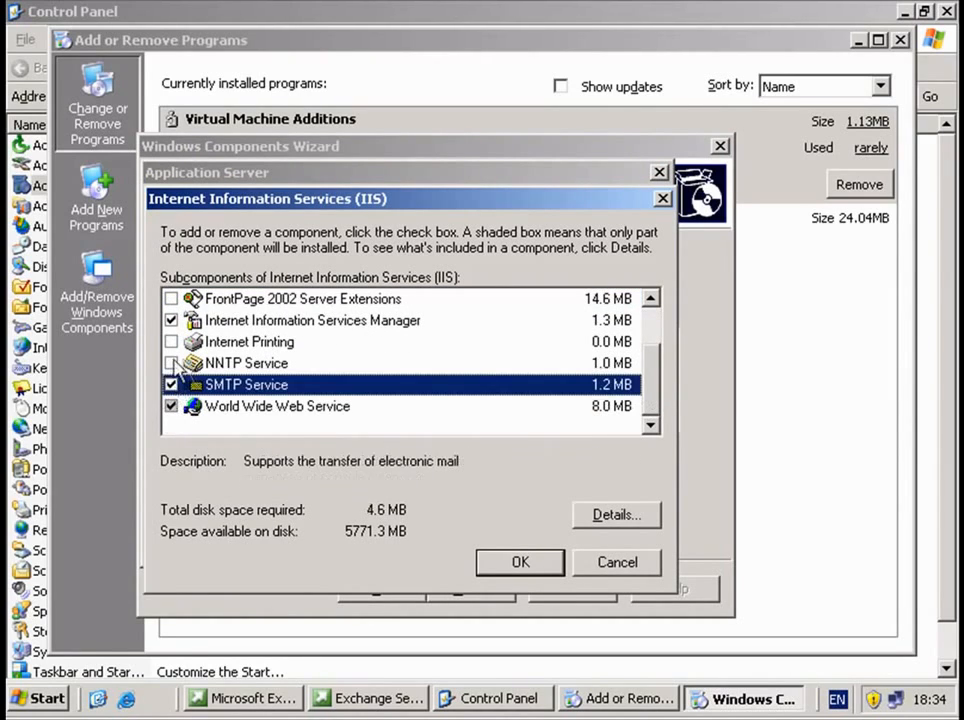
{"action": "left_click", "coordinate": [171, 363]}
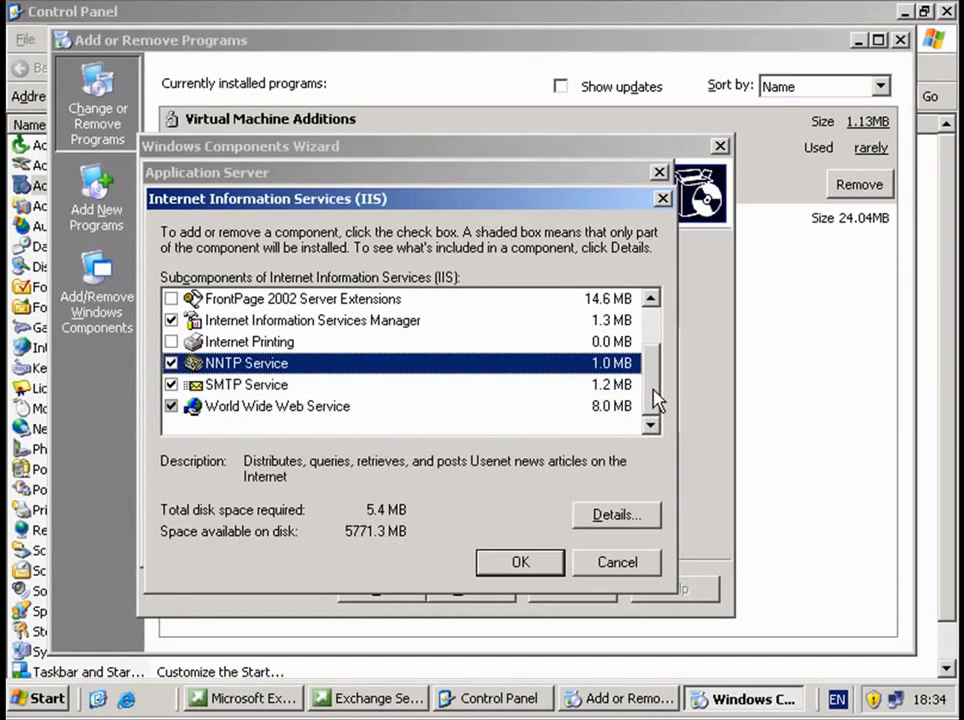
{"action": "left_click_drag", "start_coordinate": [656, 400], "coordinate": [646, 333]}
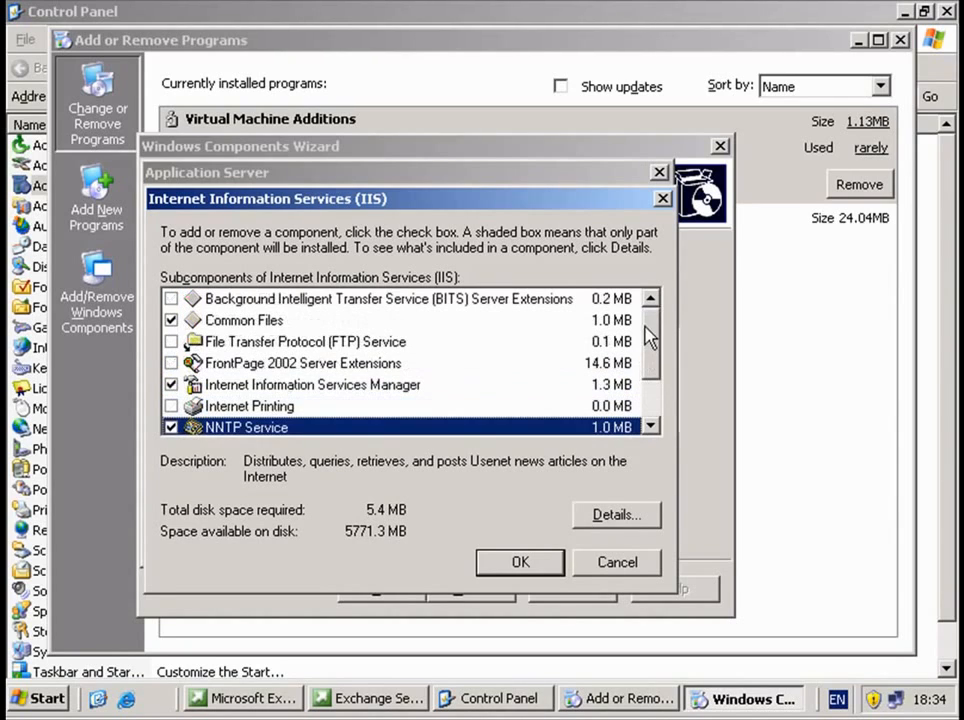
{"action": "left_click", "coordinate": [547, 562]}
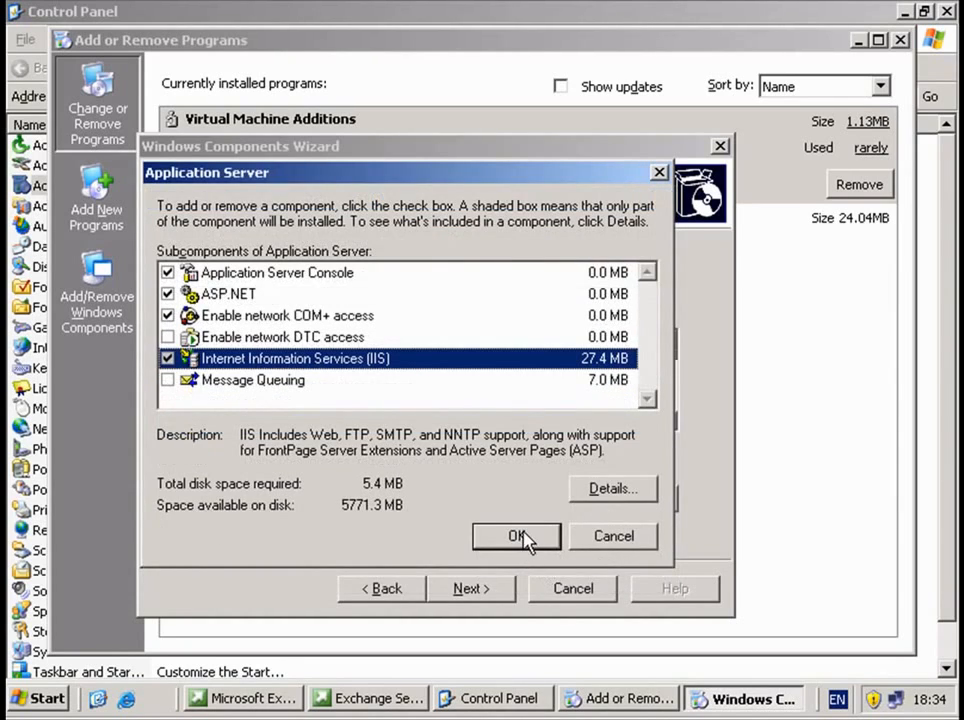
Install the selected Application Server components and finish the Windows Components Wizard
{"action": "left_click", "coordinate": [519, 537]}
{"action": "left_click", "coordinate": [520, 538]}
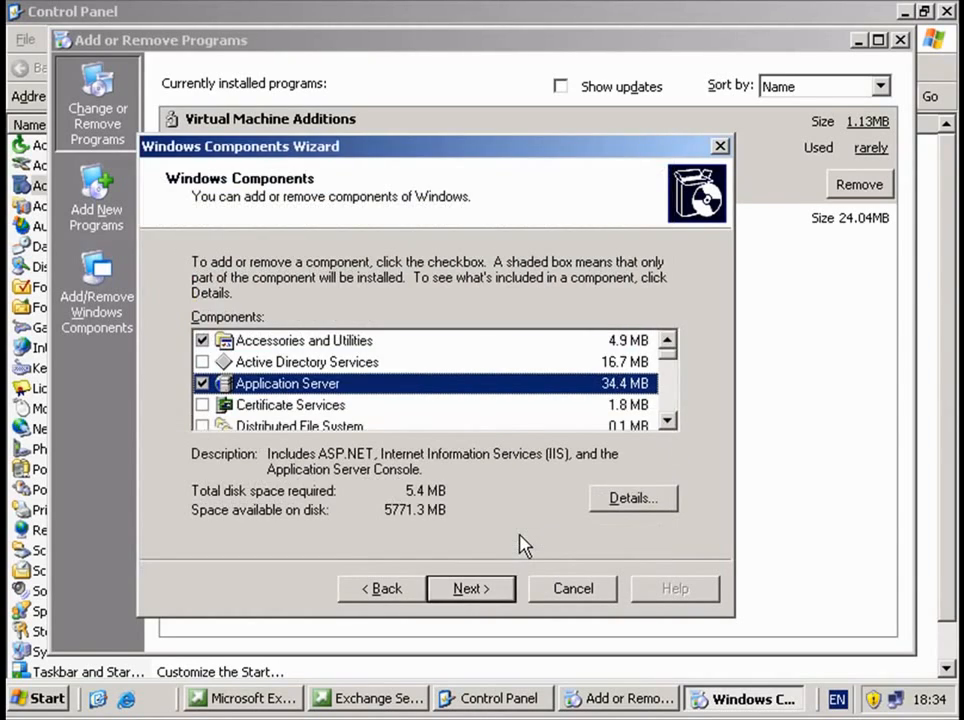
{"action": "left_click", "coordinate": [490, 594]}
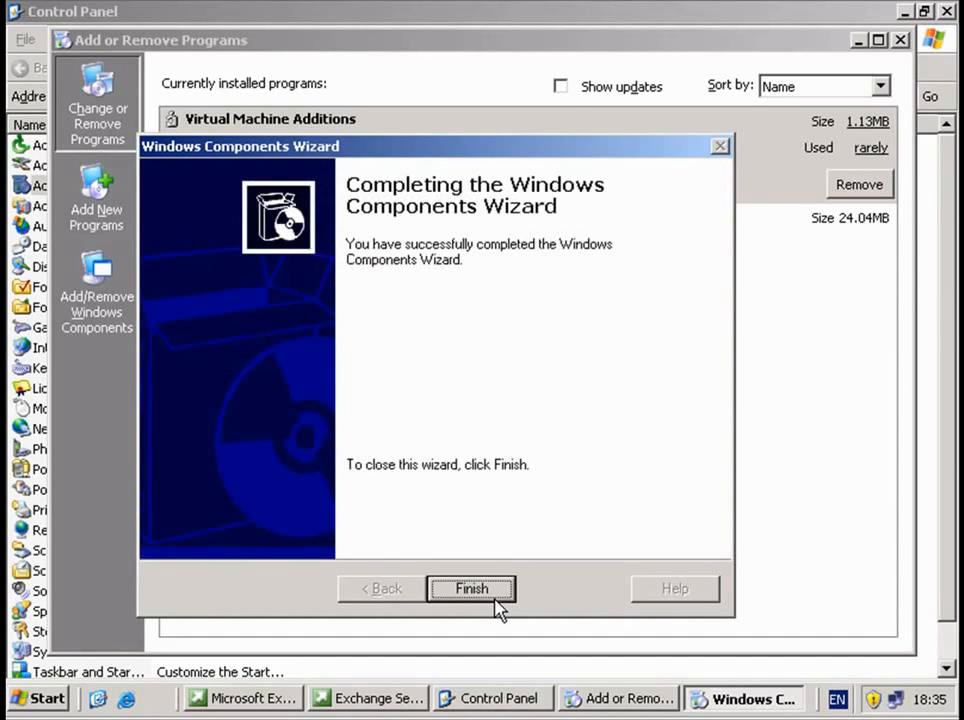
{"action": "left_click", "coordinate": [494, 599]}
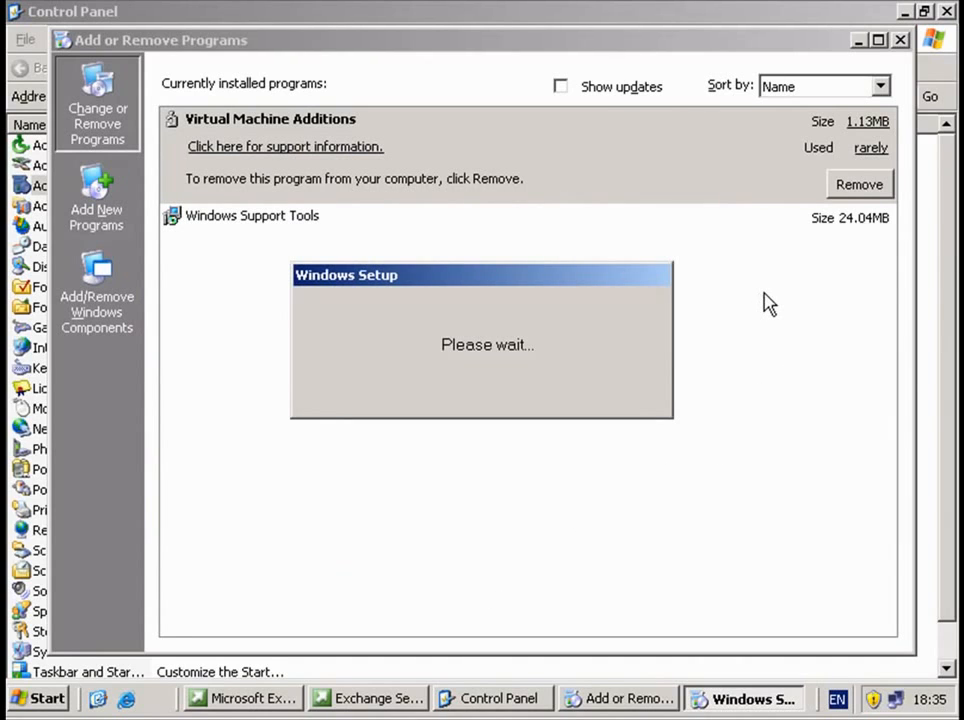
Close Add or Remove Programs, Control Panel and the Exchange Server 2003 Setup welcome window
{"action": "left_click", "coordinate": [900, 41]}
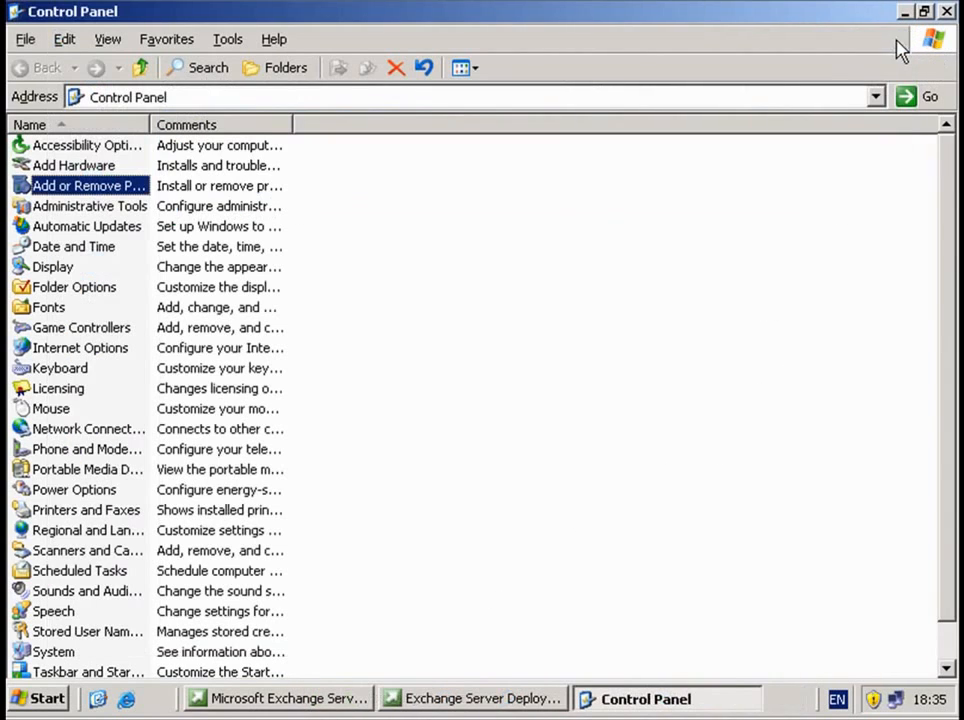
{"action": "left_click", "coordinate": [946, 11]}
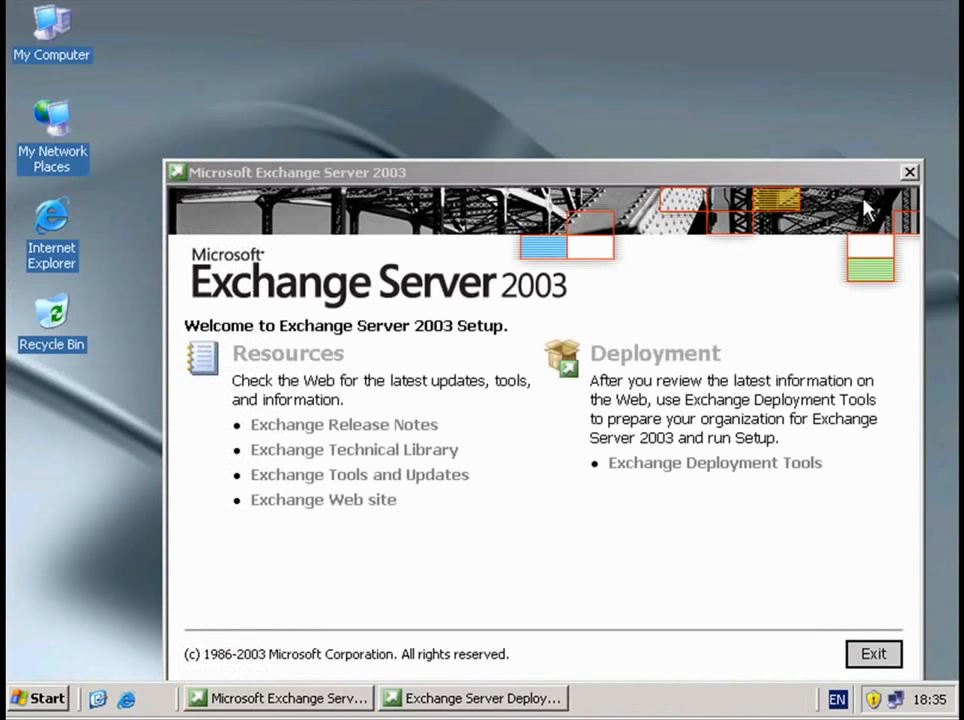
{"action": "left_click_drag", "start_coordinate": [826, 178], "coordinate": [797, 78]}
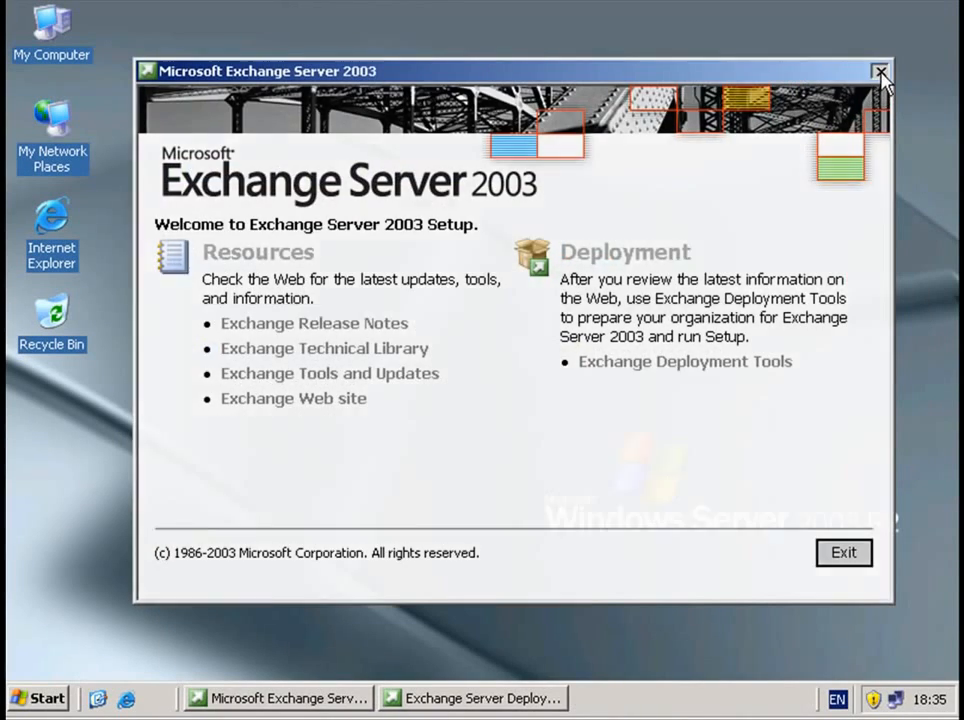
{"action": "left_click", "coordinate": [879, 71]}
Return to the New Exchange 2003 Installation checklist and mark items 2 (Windows services) and 3 (Support Tools) as done
{"action": "left_click", "coordinate": [370, 698]}
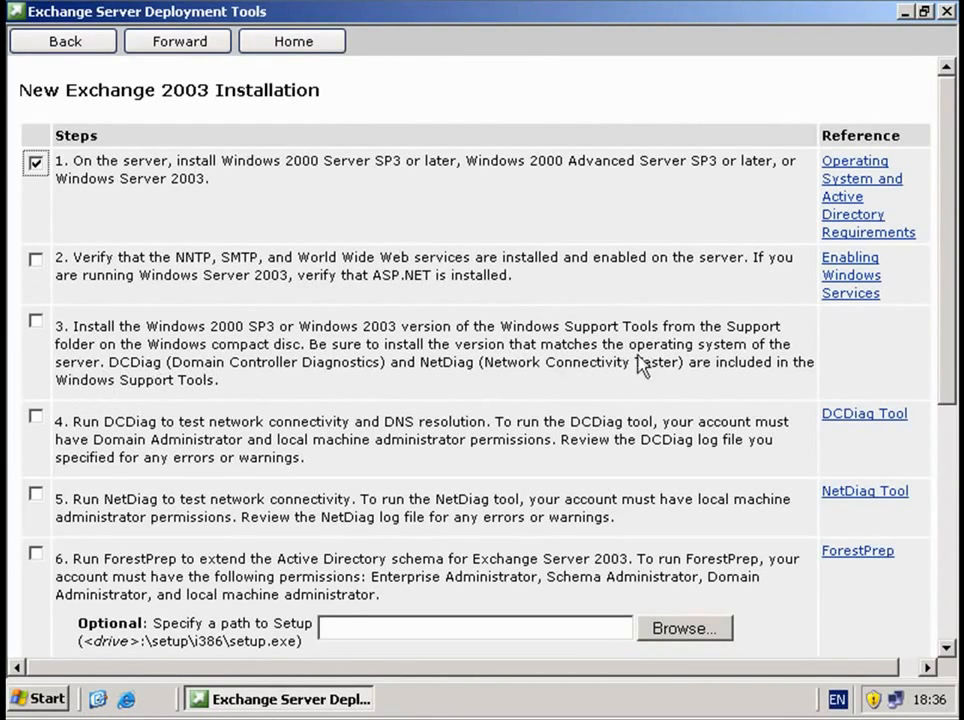
{"action": "left_click", "coordinate": [36, 260]}
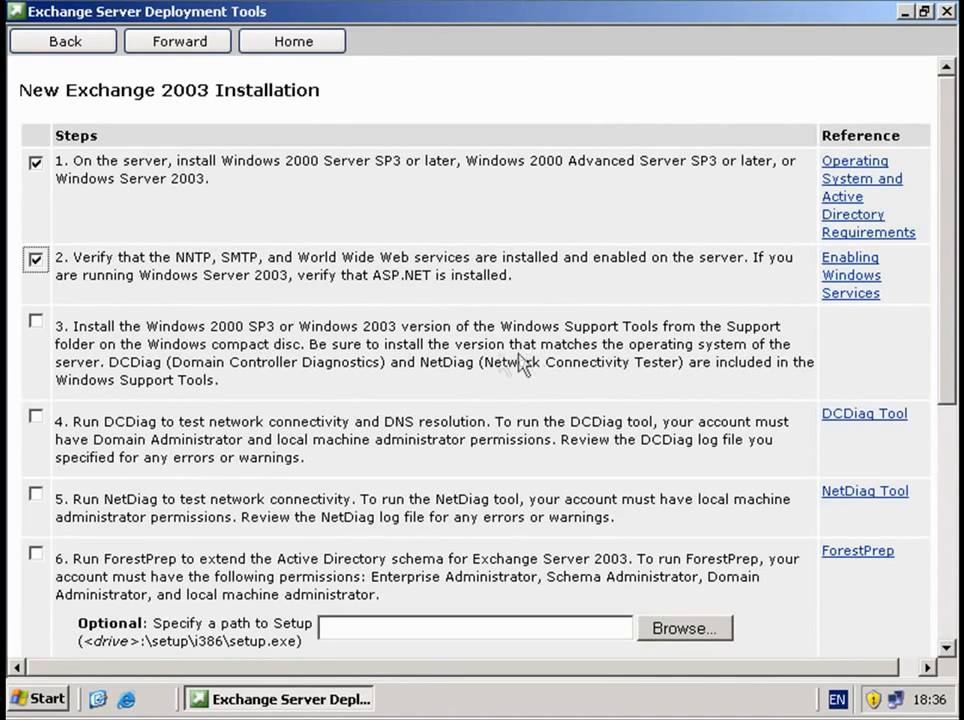
{"action": "left_click", "coordinate": [36, 323]}
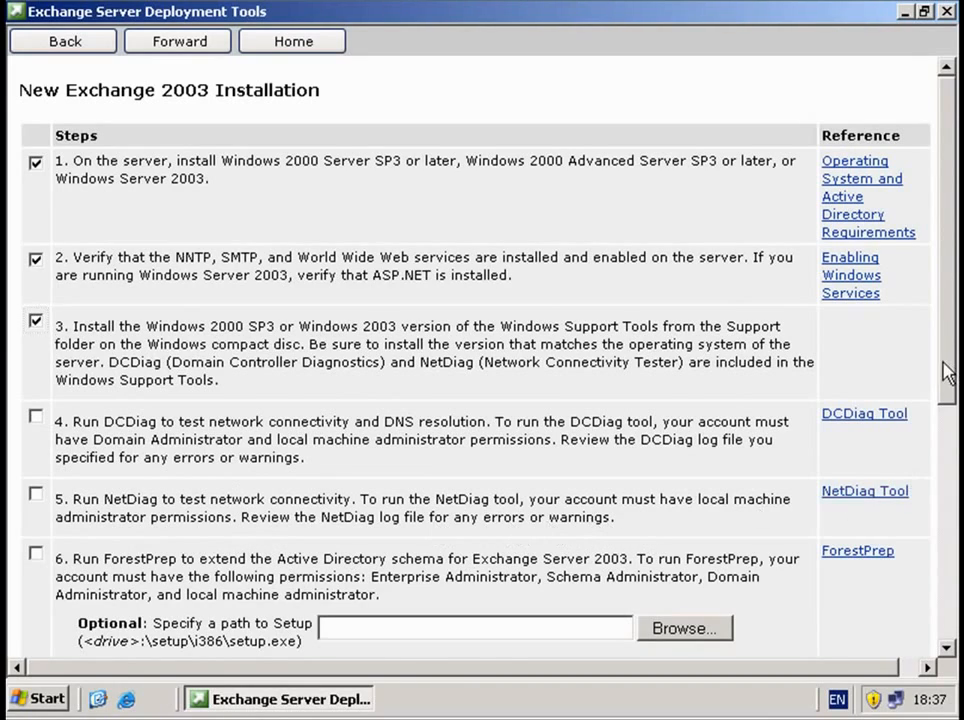
Set the Setup path for ForestPrep in checklist item 6 to D:\SETUP\I386\SETUP.EXE
{"action": "scroll", "coordinate": [940, 404], "scroll_direction": "down", "scroll_amount": 3}
{"action": "scroll", "coordinate": [937, 480], "scroll_direction": "down", "scroll_amount": 4}
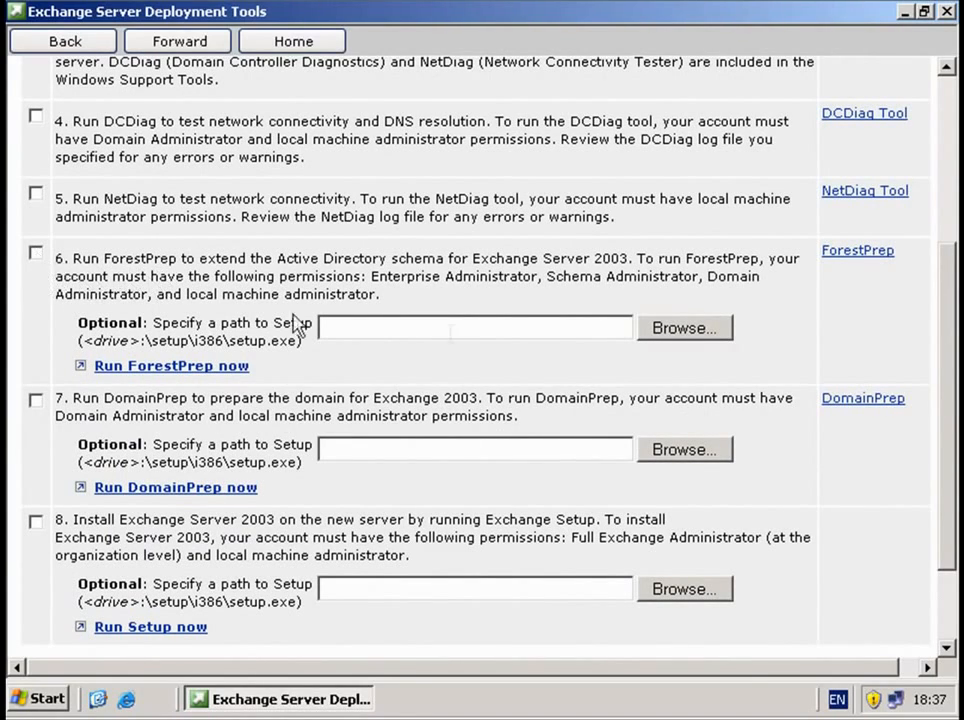
{"action": "left_click", "coordinate": [688, 333]}
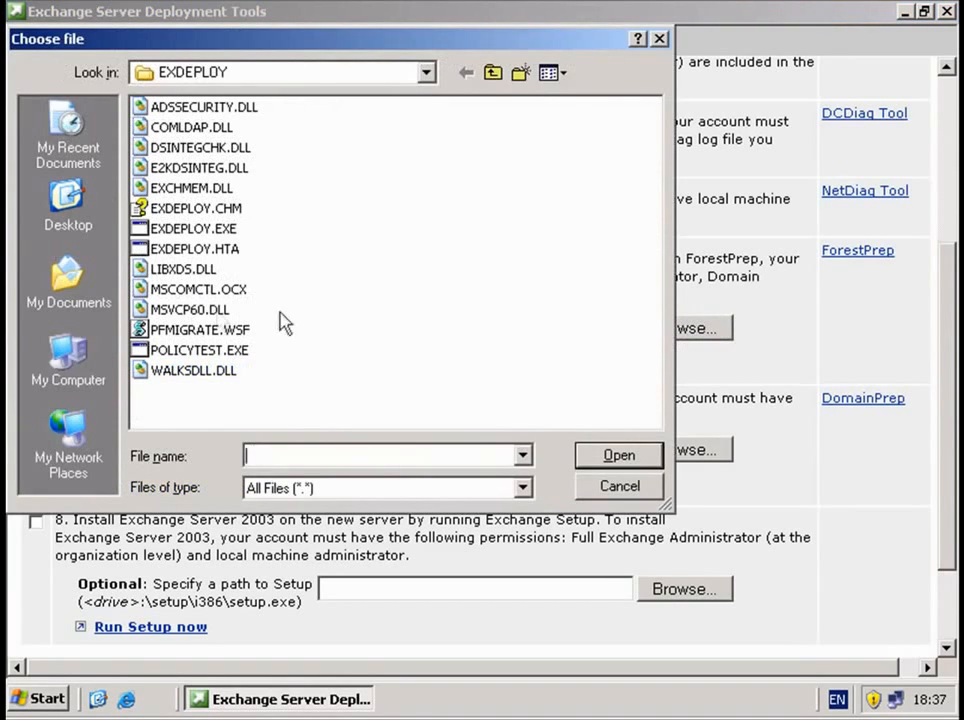
{"action": "left_click", "coordinate": [225, 74]}
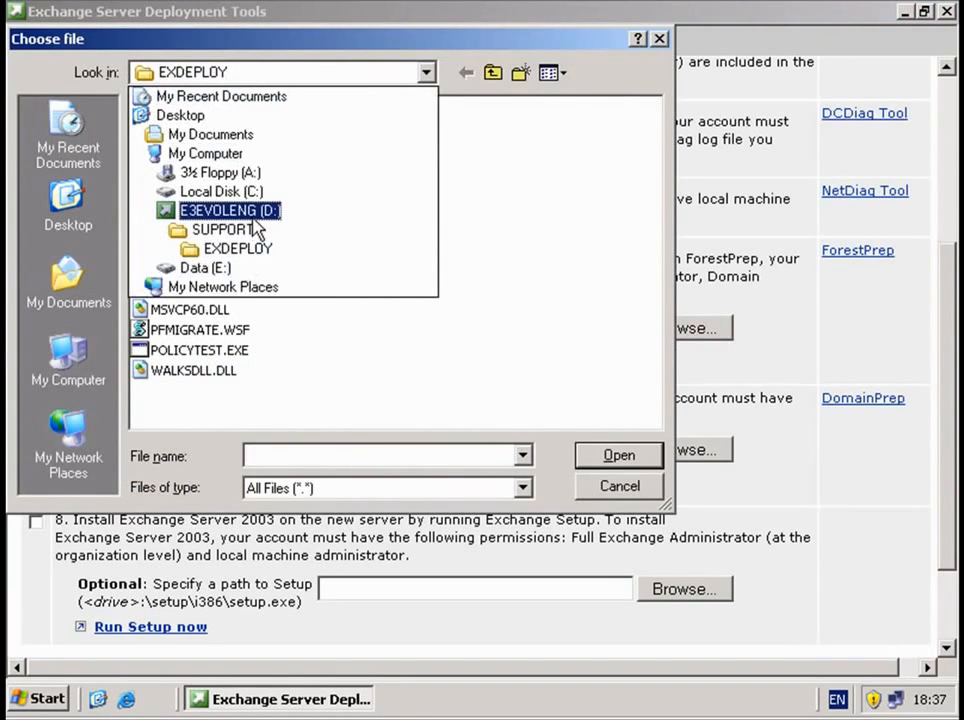
{"action": "left_click", "coordinate": [212, 211]}
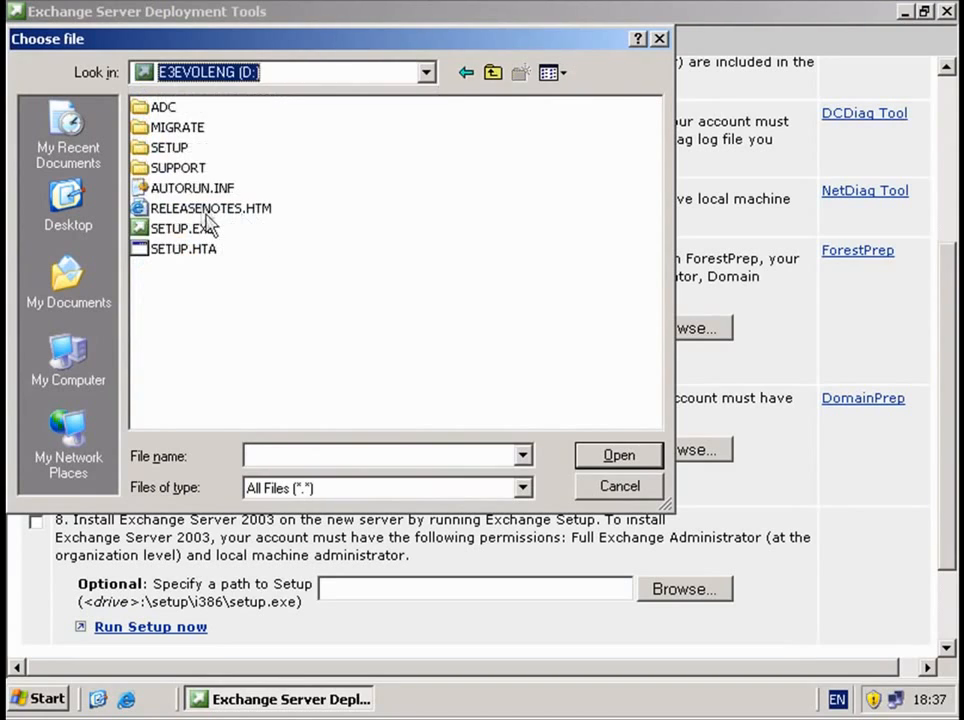
{"action": "double_click", "coordinate": [178, 150]}
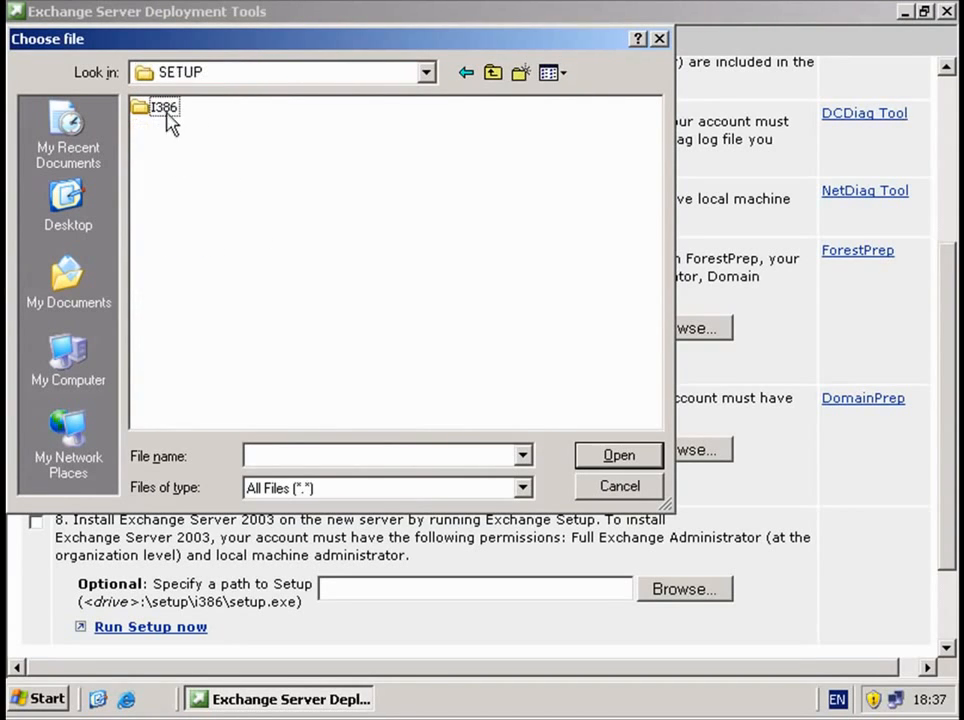
{"action": "double_click", "coordinate": [166, 108]}
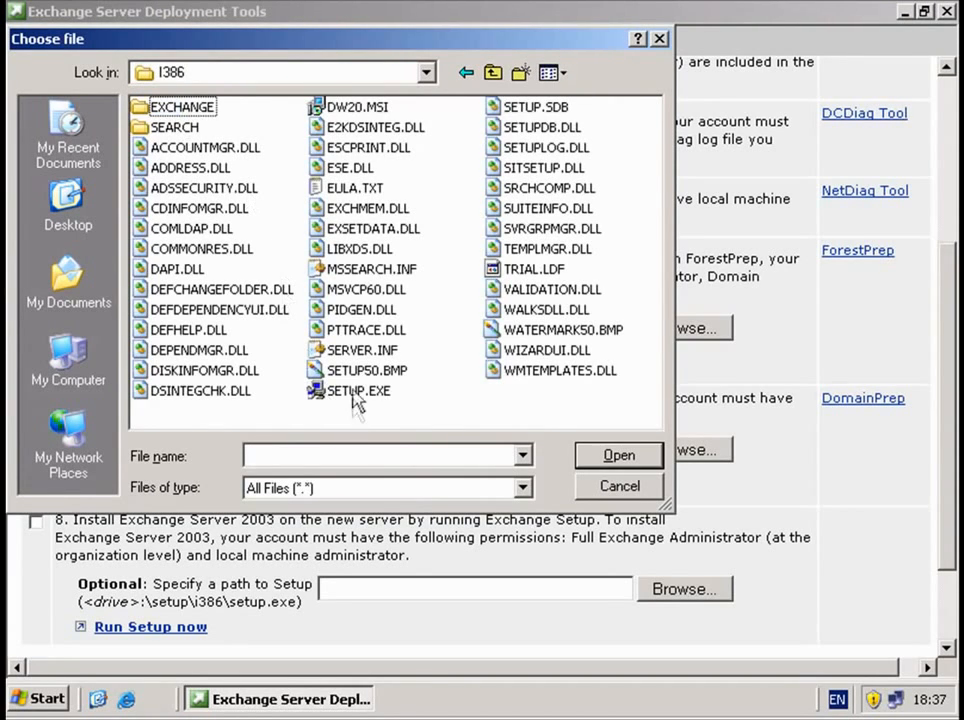
{"action": "left_click", "coordinate": [355, 391]}
{"action": "left_click", "coordinate": [605, 456]}
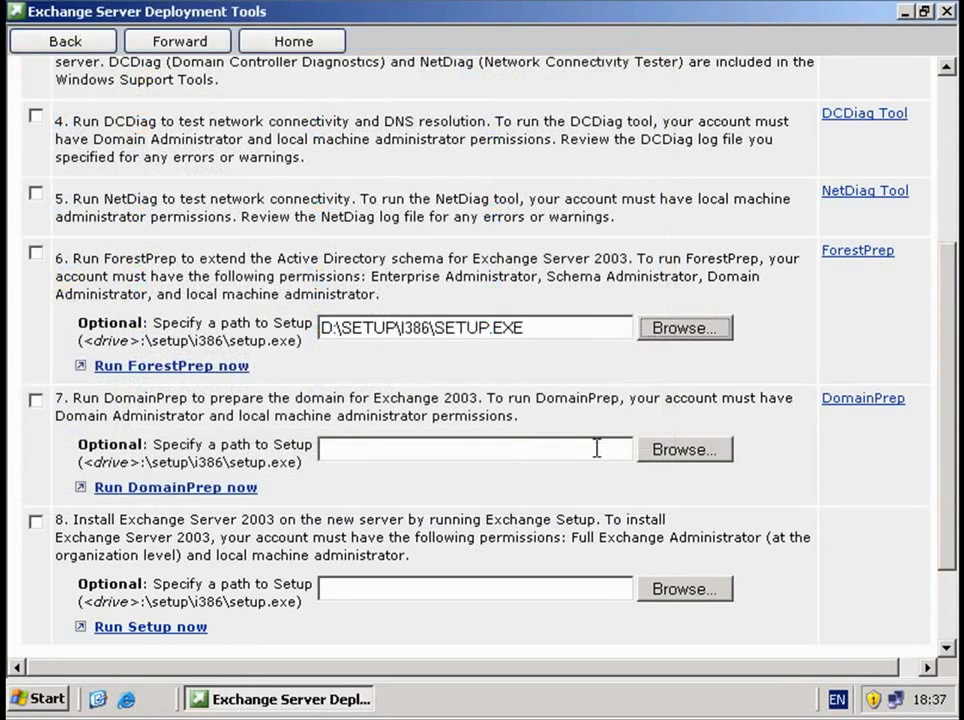
Start ForestPrep, continue past the compatibility warning, and accept the license agreement in the Exchange Installation Wizard
{"action": "left_click", "coordinate": [192, 370]}
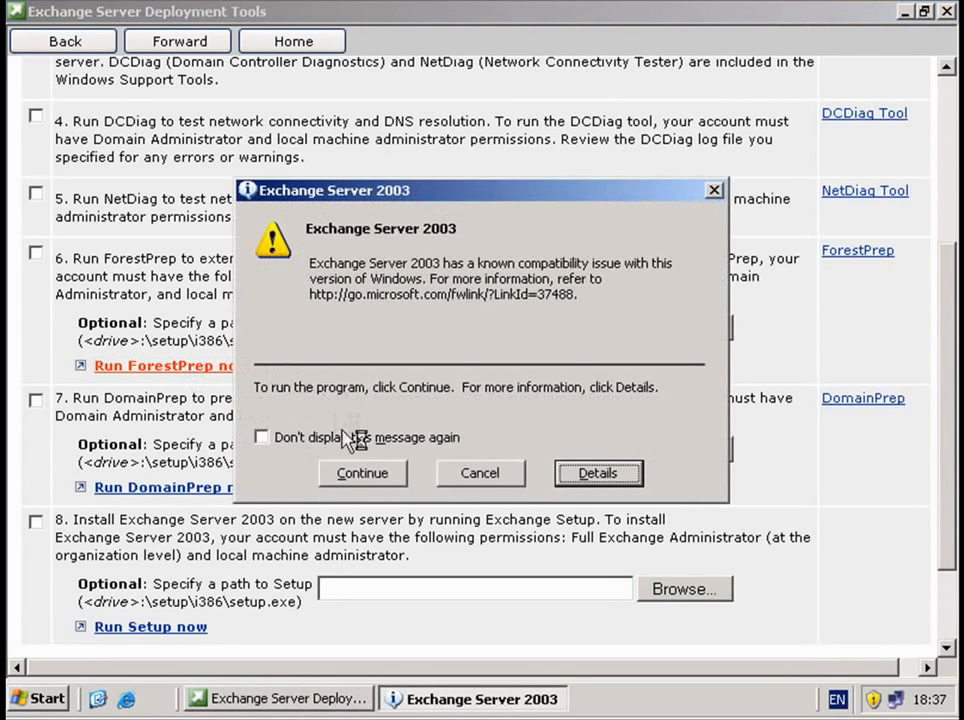
{"action": "left_click", "coordinate": [362, 475]}
{"action": "left_click", "coordinate": [364, 478]}
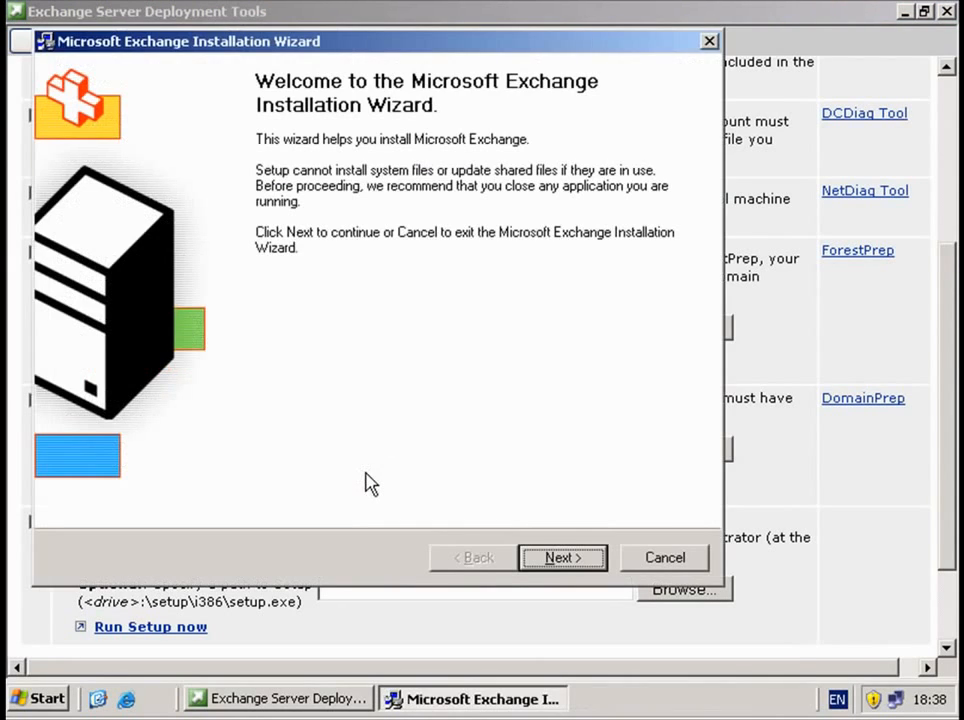
{"action": "left_click", "coordinate": [566, 562]}
{"action": "left_click", "coordinate": [108, 470]}
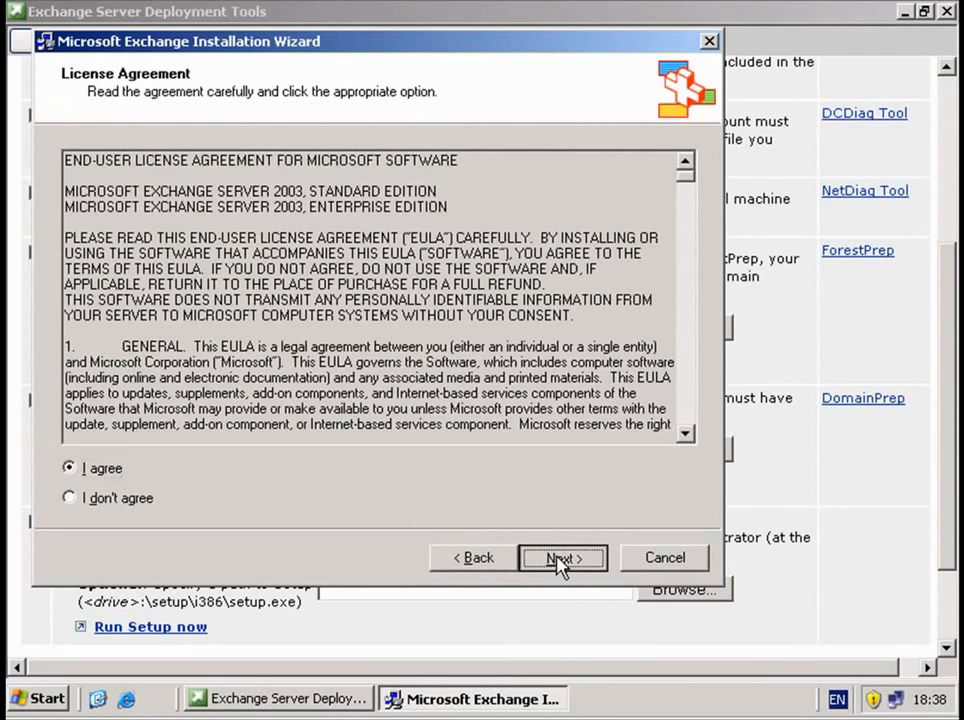
{"action": "left_click", "coordinate": [562, 560]}
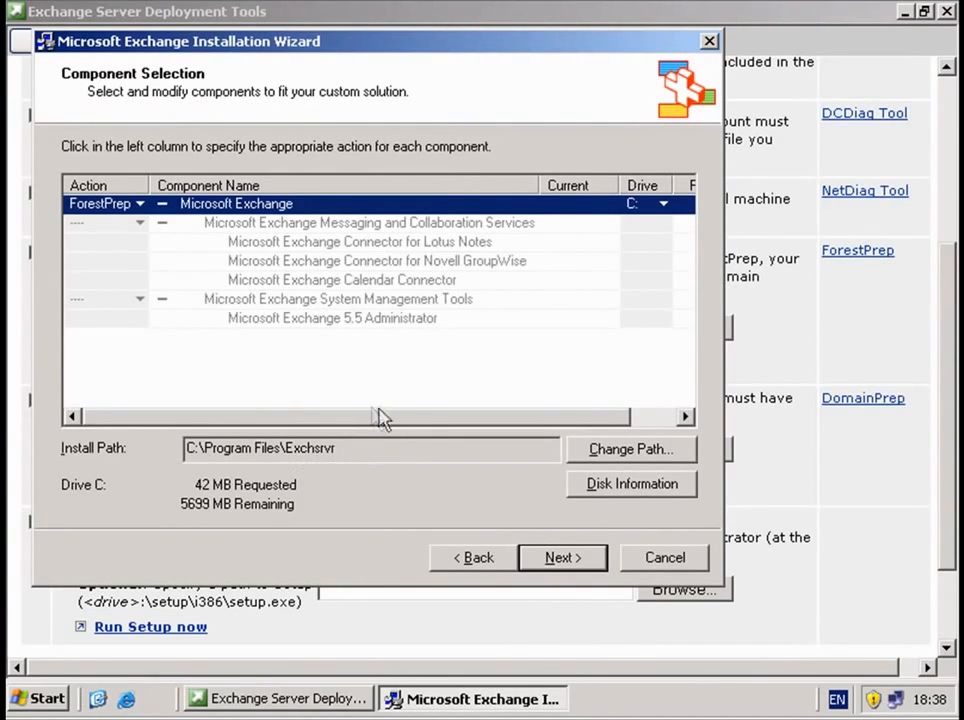
Check which actions are available for the Microsoft Exchange and System Management Tools components
{"action": "left_click", "coordinate": [139, 205]}
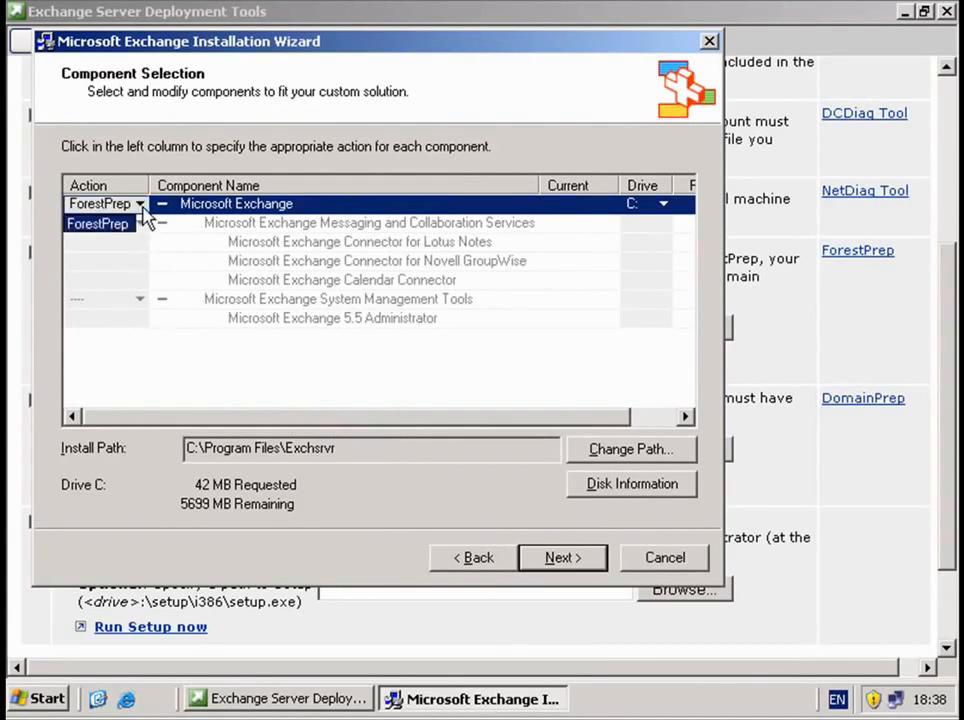
{"action": "left_click", "coordinate": [134, 208]}
{"action": "left_click", "coordinate": [140, 299]}
{"action": "left_click", "coordinate": [140, 300]}
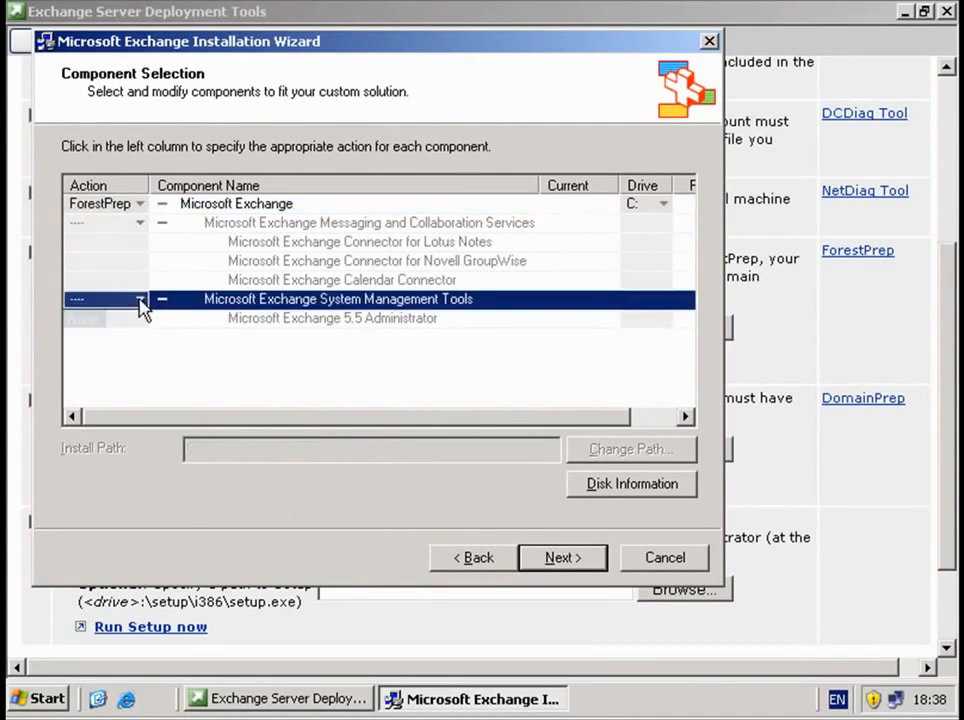
{"action": "left_click", "coordinate": [139, 207]}
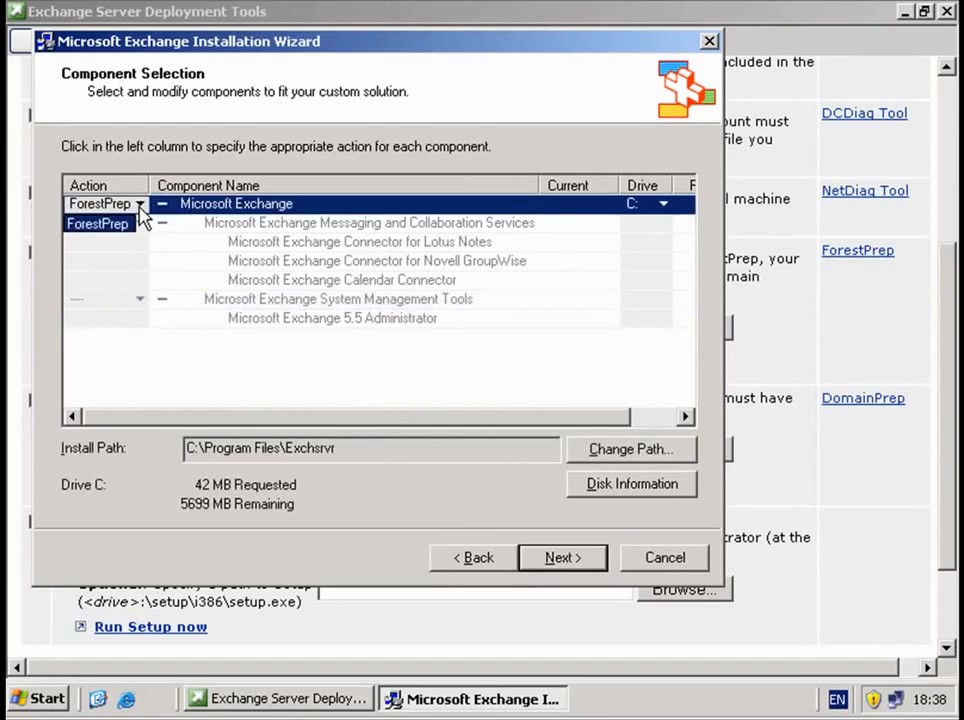
{"action": "left_click", "coordinate": [194, 210]}
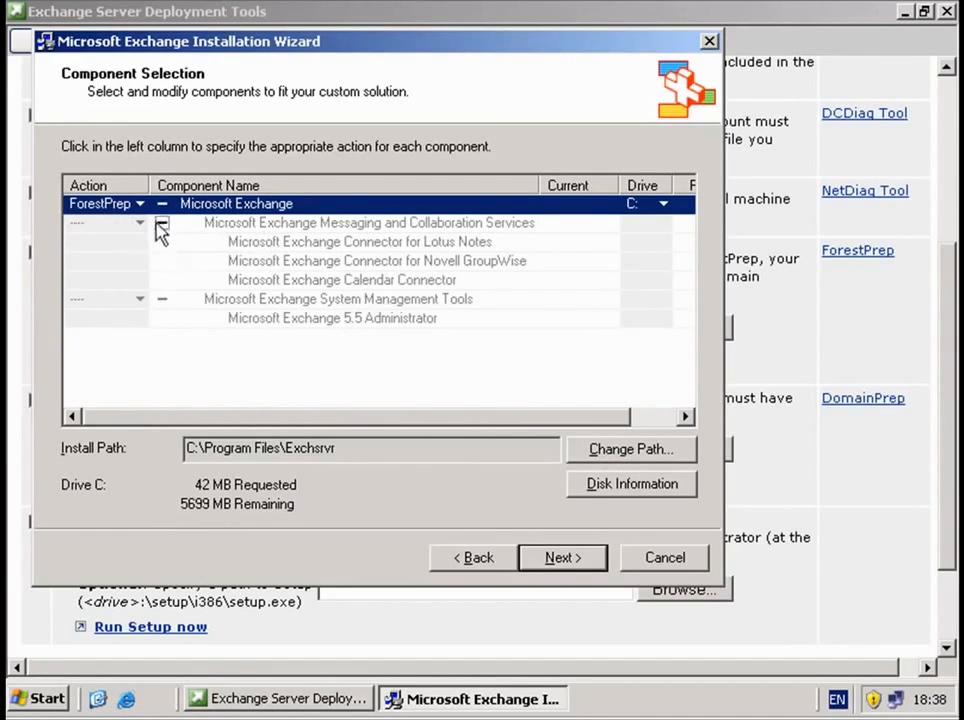
Run ForestPrep with OFFICE\Administrator as the Exchange Full Administrator account and finish the wizard
{"action": "left_click", "coordinate": [550, 566]}
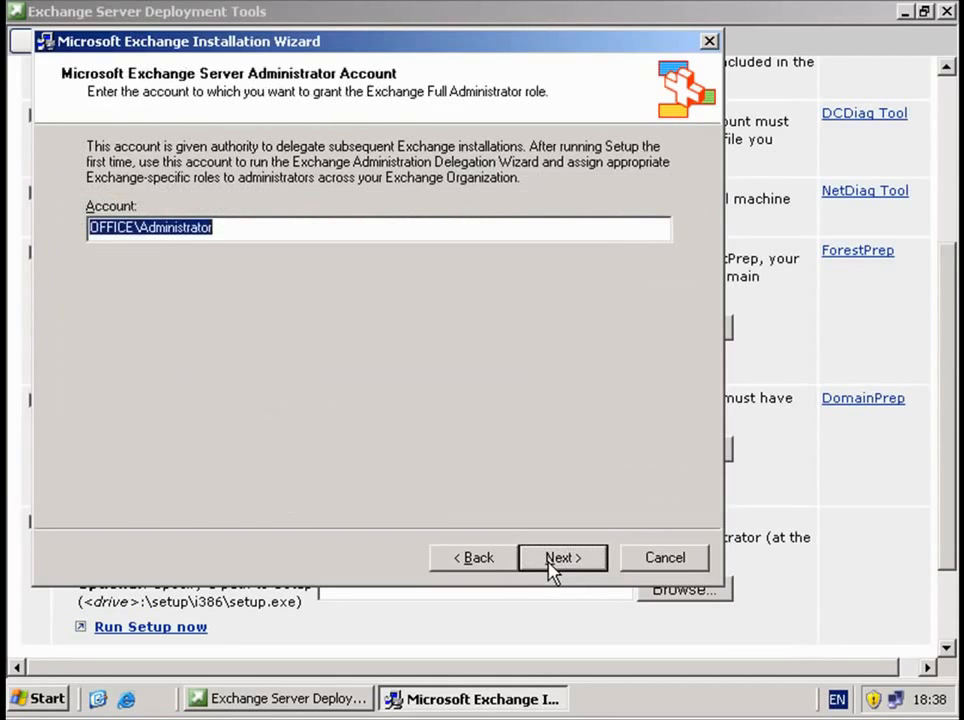
{"action": "left_click", "coordinate": [549, 565]}
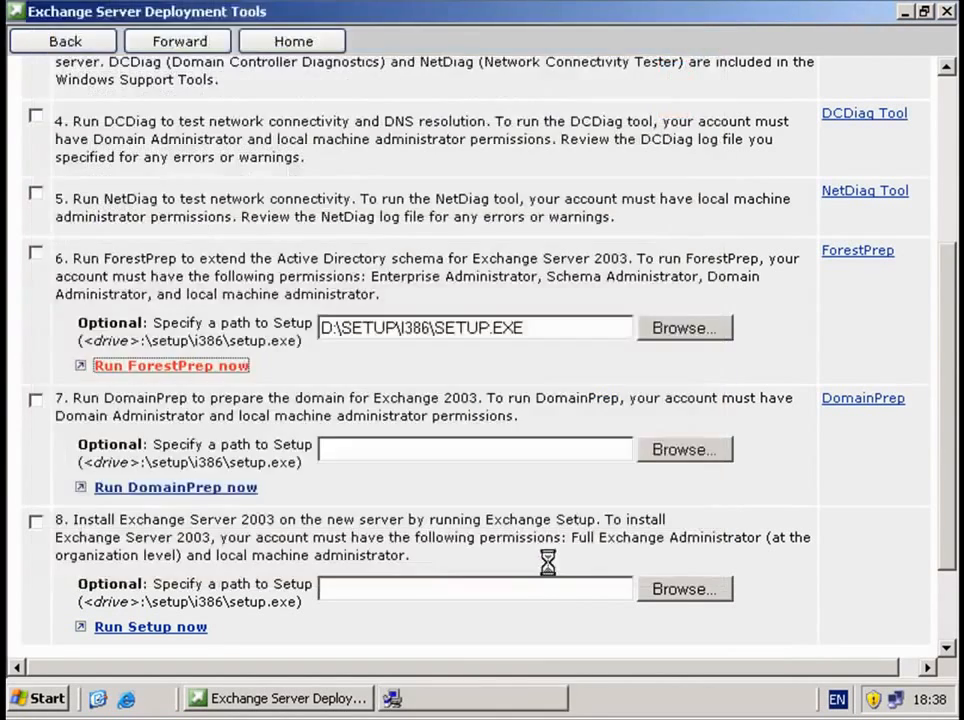
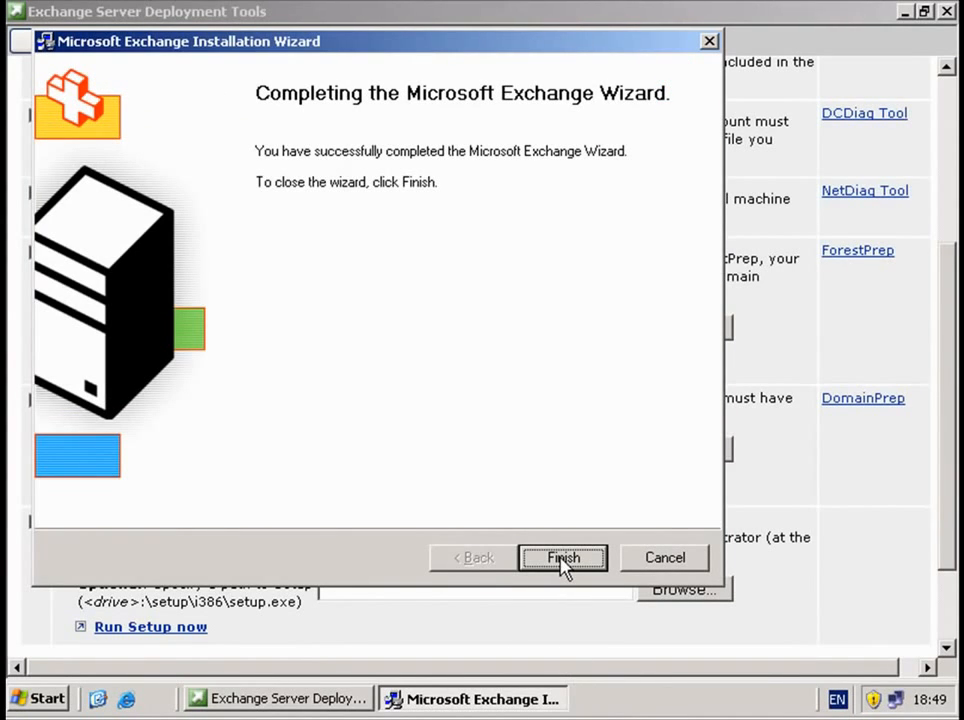
{"action": "left_click", "coordinate": [564, 559]}
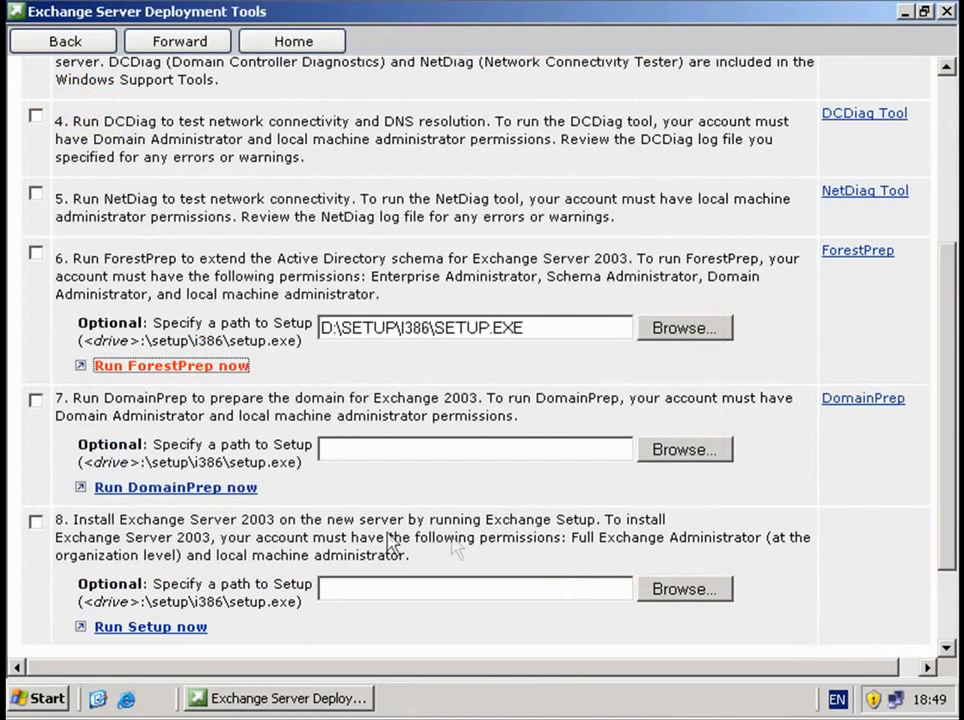
Mark checklist items 6 and 7 as done and set the DomainPrep Setup path to D:\SETUP\I386\SETUP.EXE
{"action": "left_click", "coordinate": [35, 253]}
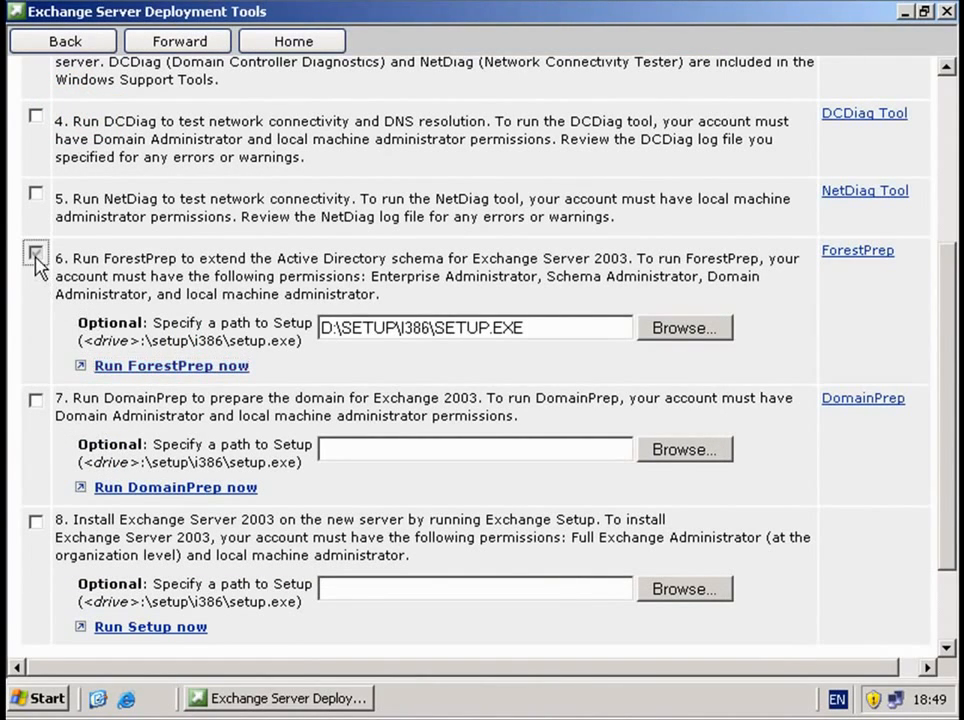
{"action": "left_click", "coordinate": [35, 402]}
{"action": "left_click", "coordinate": [667, 458]}
{"action": "left_click", "coordinate": [340, 391]}
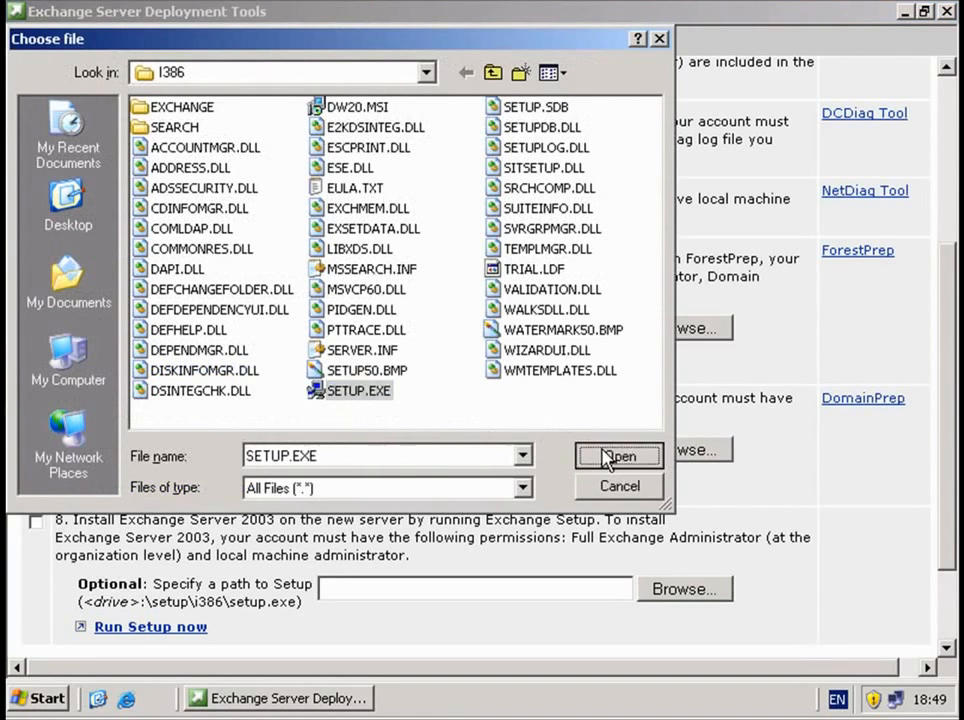
{"action": "left_click", "coordinate": [607, 457]}
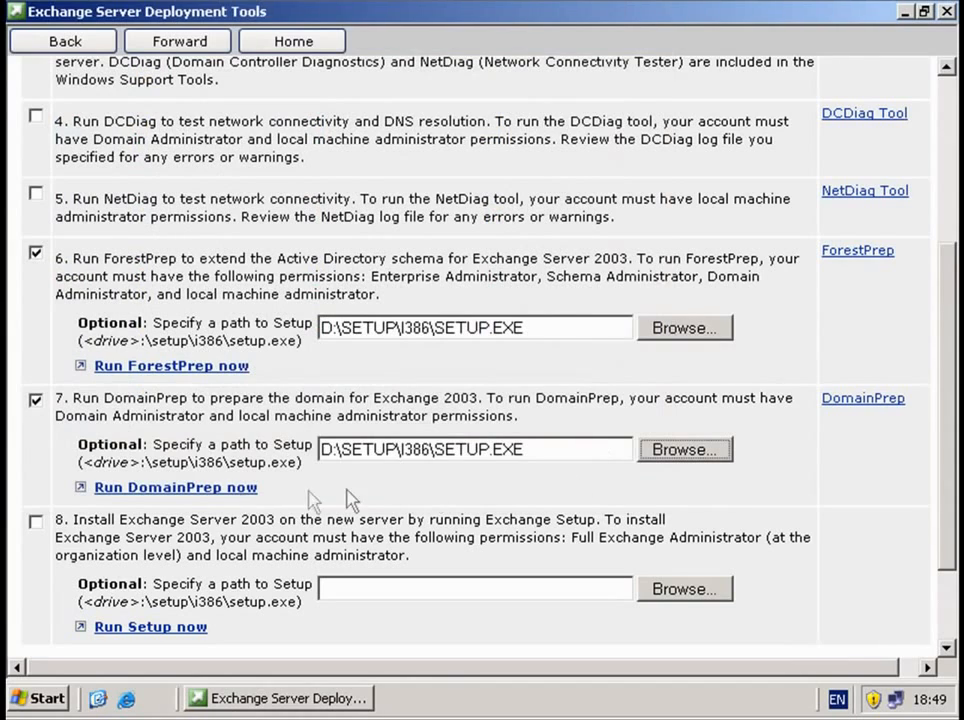
Start DomainPrep, continue past the compatibility warning, and accept the license agreement in the installation wizard
{"action": "left_click", "coordinate": [219, 490]}
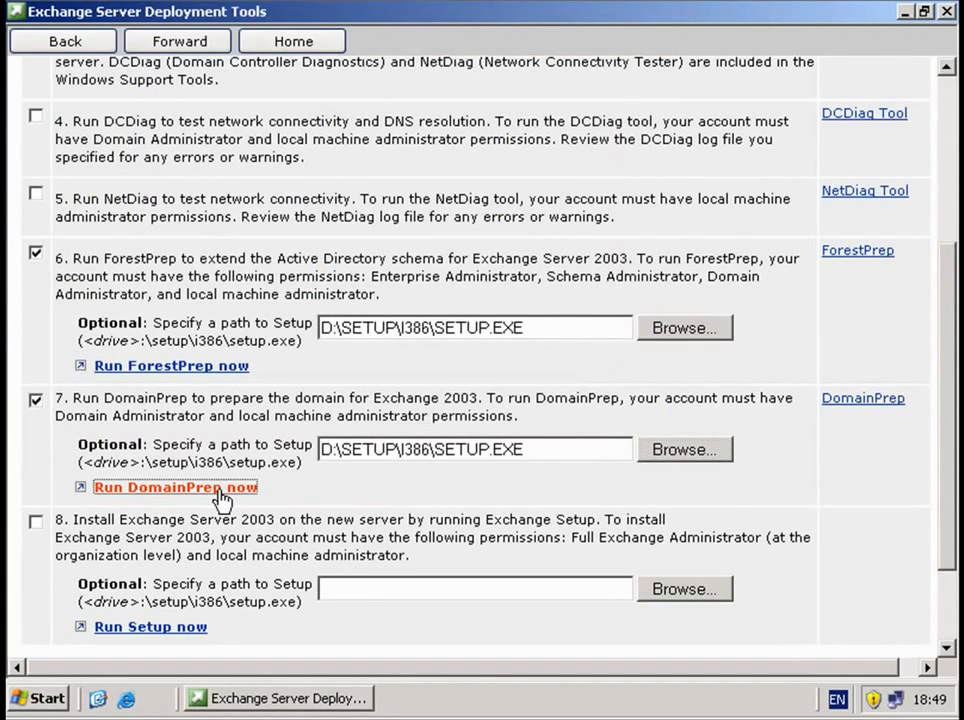
{"action": "left_click", "coordinate": [386, 480]}
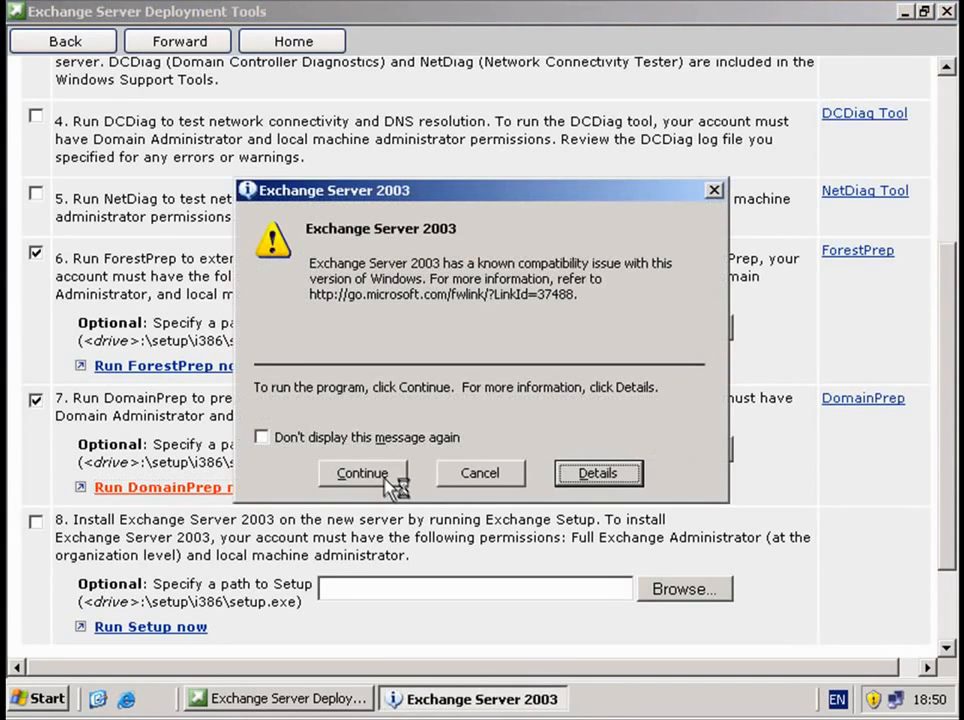
{"action": "left_click", "coordinate": [392, 481]}
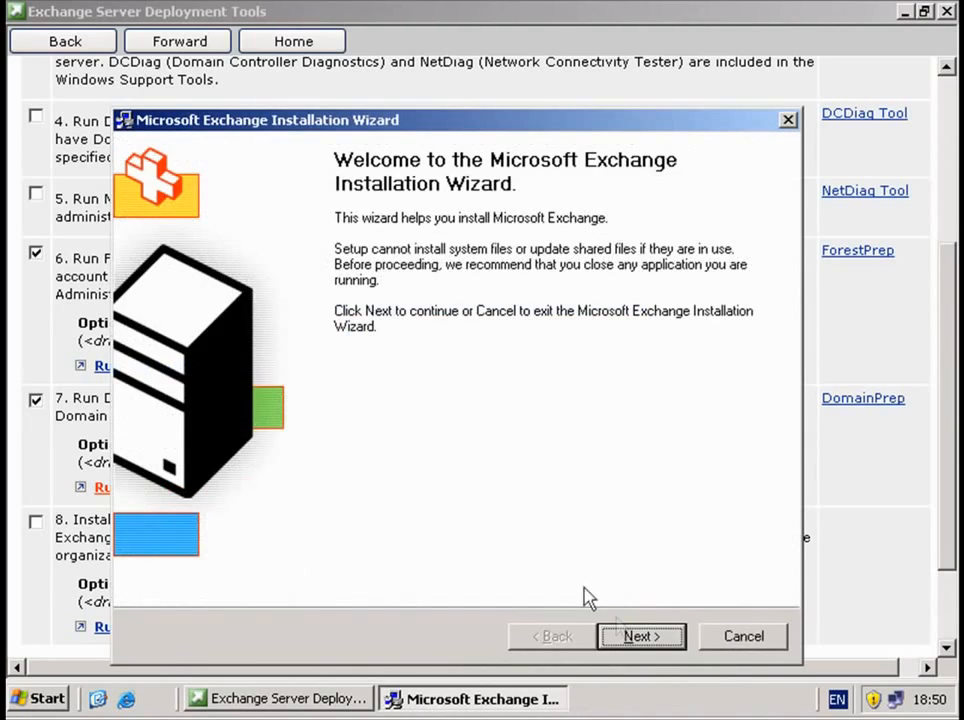
{"action": "left_click", "coordinate": [641, 638]}
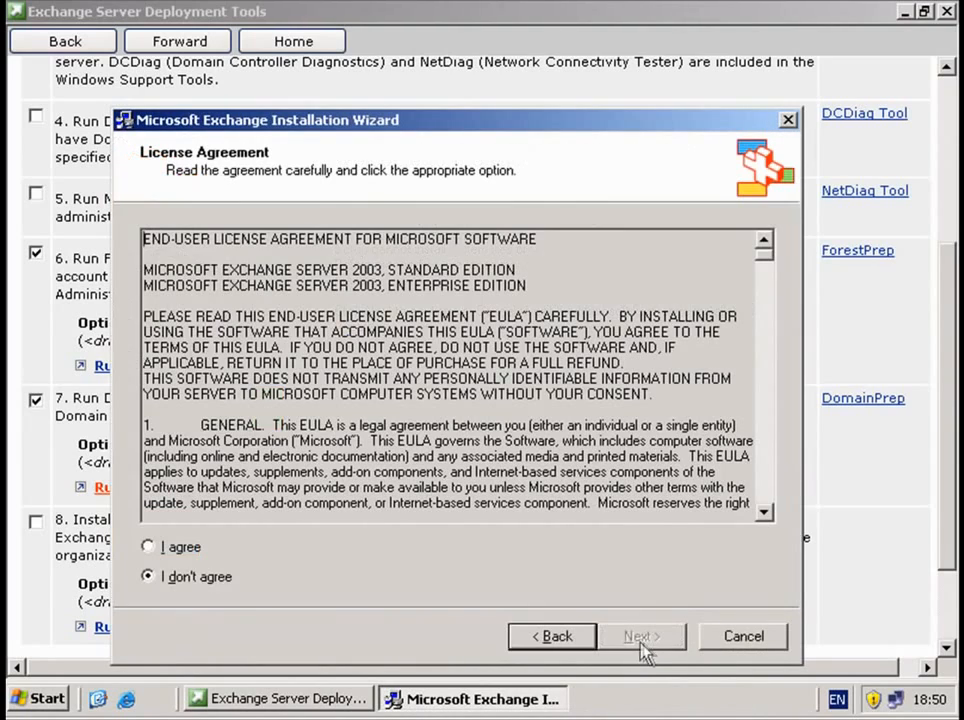
{"action": "left_click", "coordinate": [192, 549]}
{"action": "left_click", "coordinate": [672, 638]}
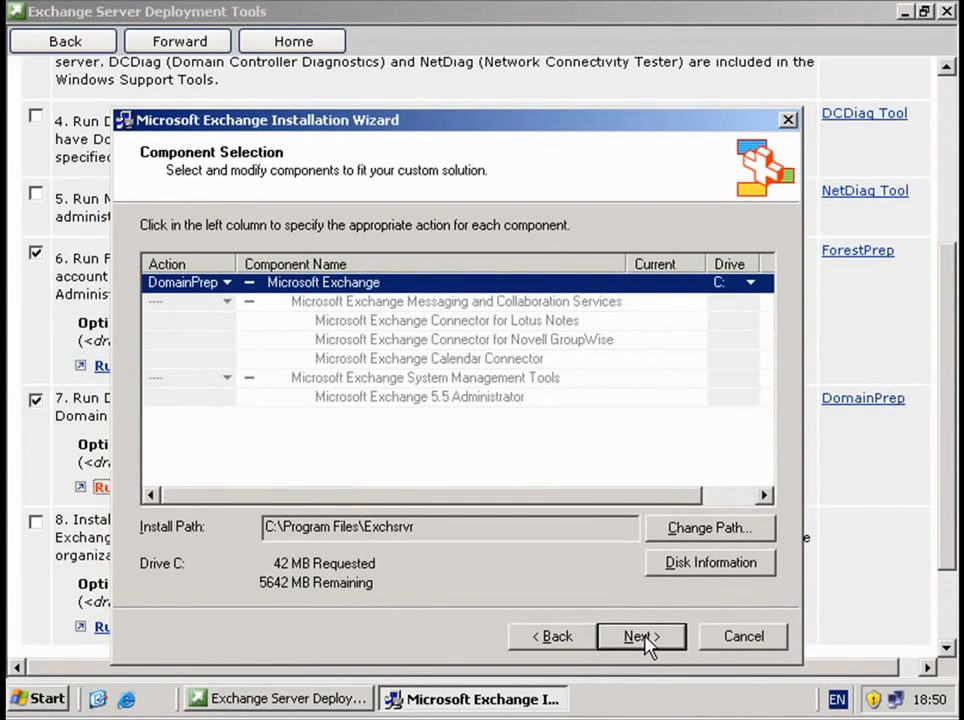
Run the DomainPrep action for Microsoft Exchange, acknowledge the insecure domain warning, and finish the wizard
{"action": "left_click", "coordinate": [645, 638]}
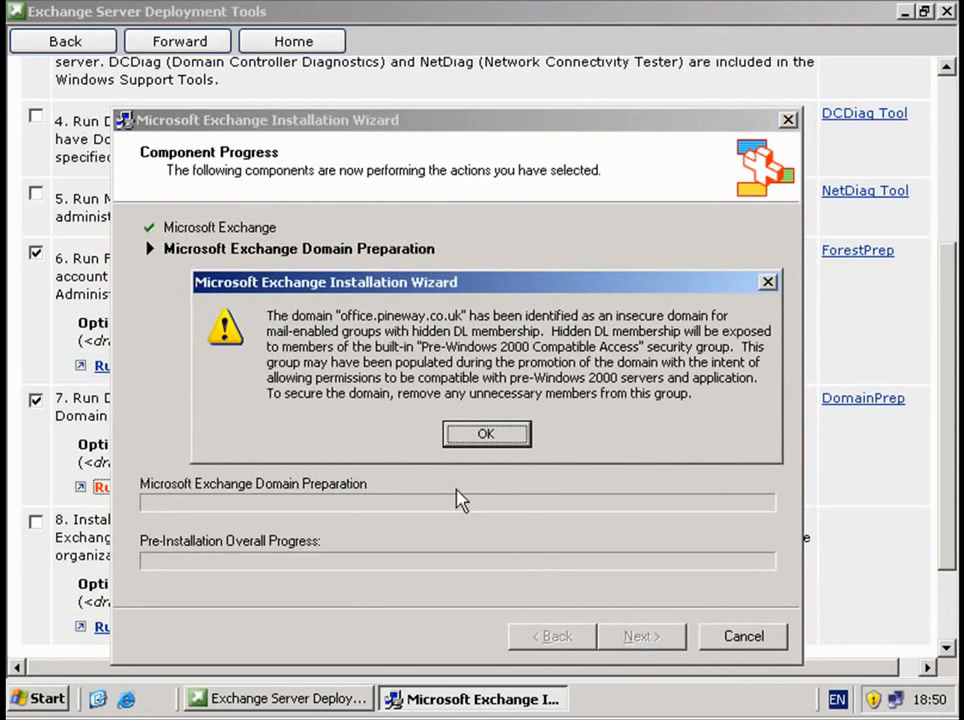
{"action": "left_click", "coordinate": [488, 440]}
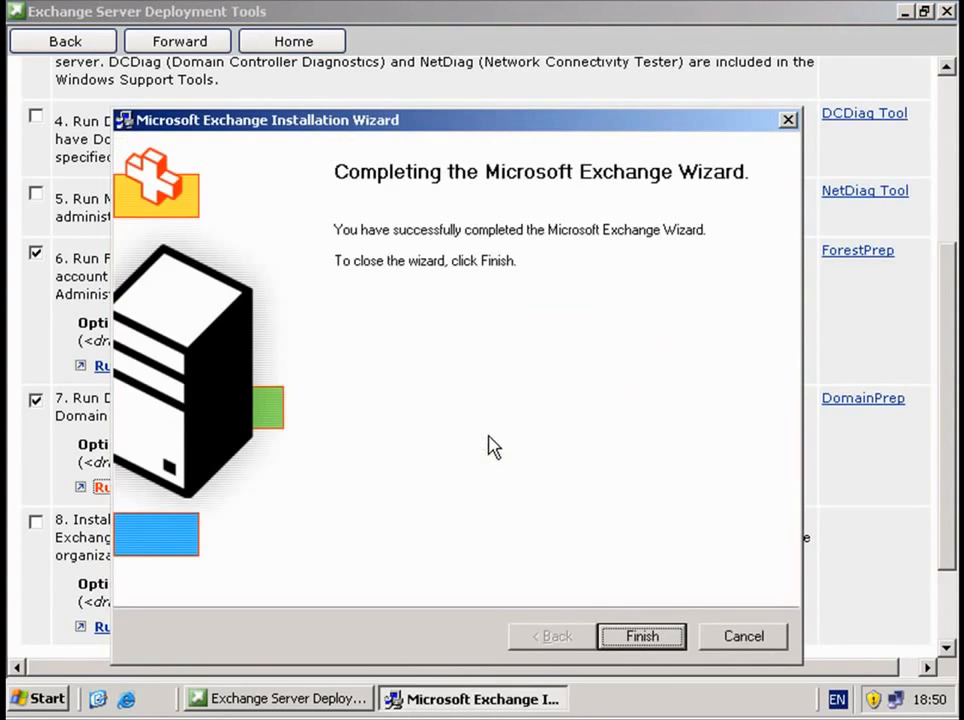
{"action": "left_click", "coordinate": [634, 646]}
{"action": "left_click", "coordinate": [634, 646]}
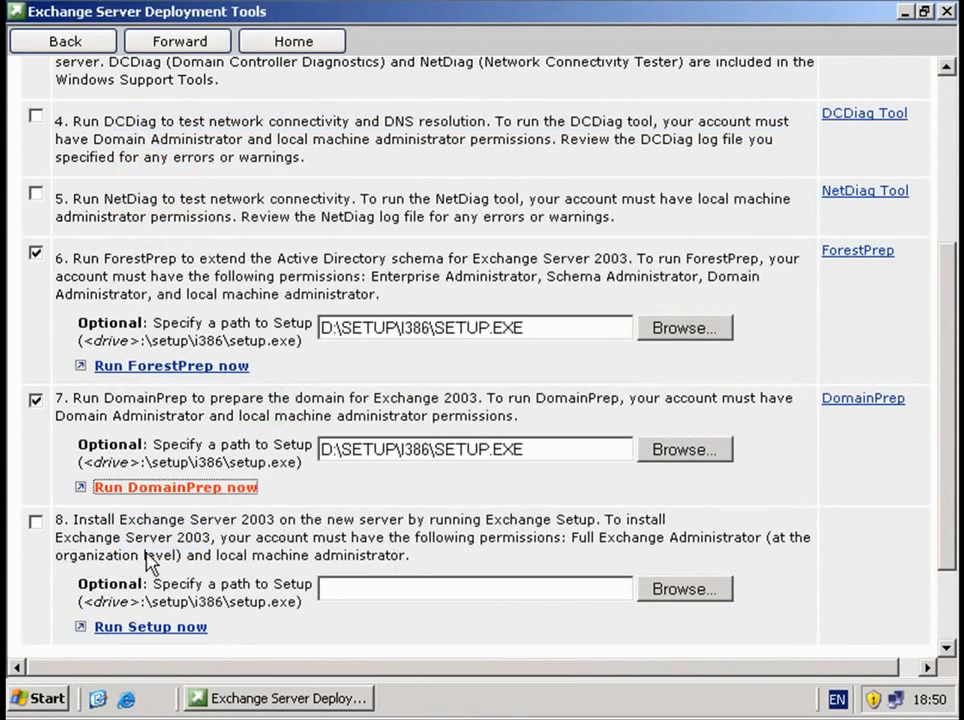
Mark checklist item 8 as done and set its Setup path to D:\SETUP\I386\SETUP.EXE
{"action": "scroll", "coordinate": [85, 560], "scroll_direction": "down", "scroll_amount": 3}
{"action": "left_click", "coordinate": [36, 398]}
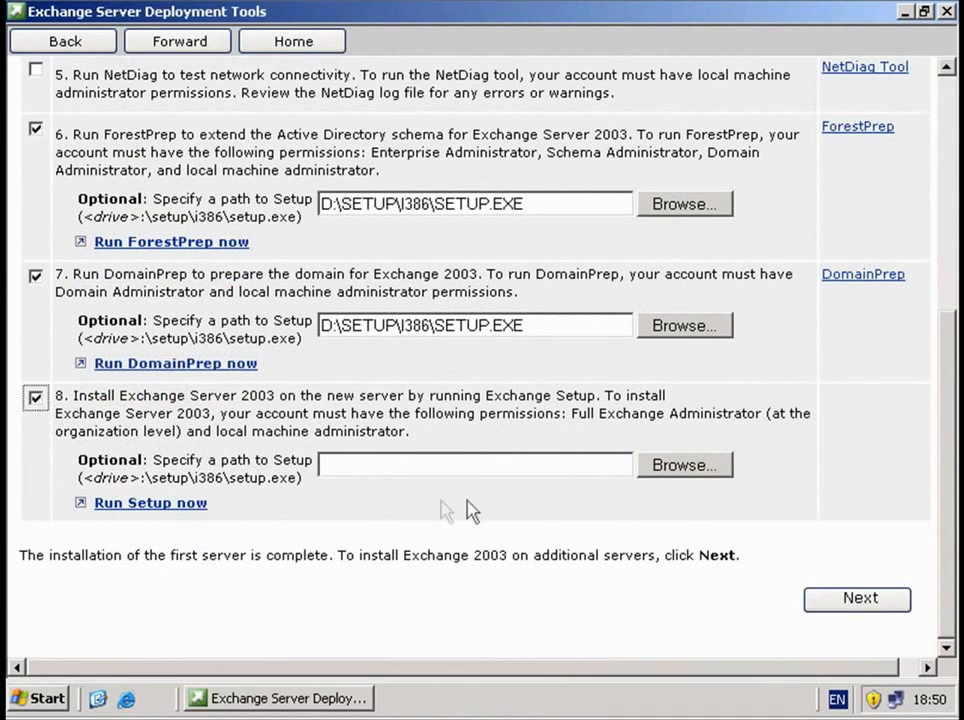
{"action": "left_click", "coordinate": [700, 468]}
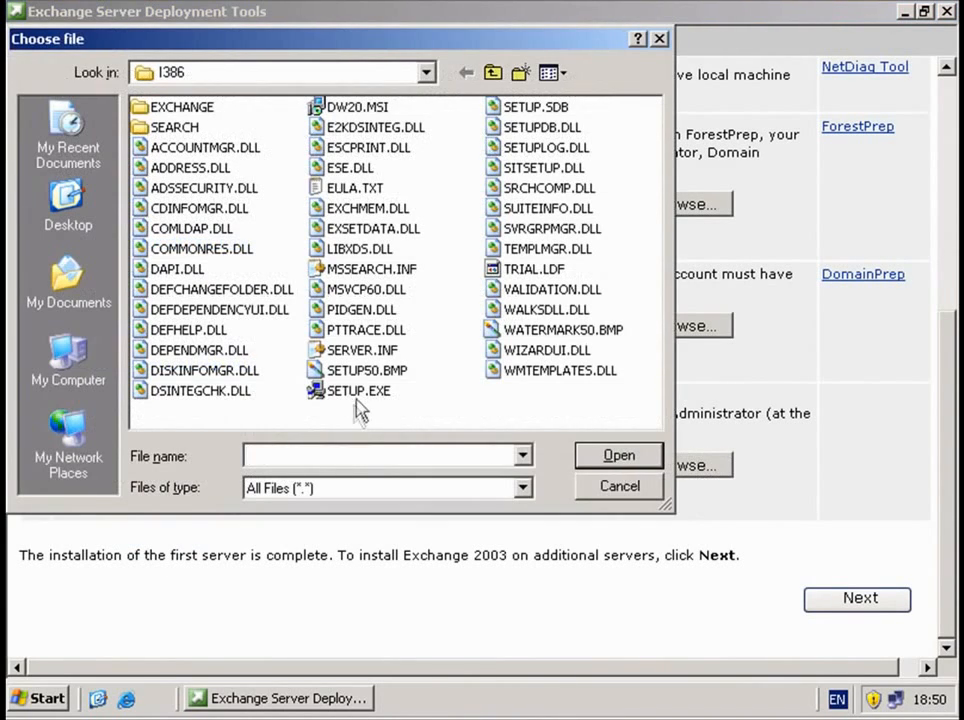
{"action": "left_click", "coordinate": [358, 390]}
{"action": "left_click", "coordinate": [603, 455]}
Start Exchange Setup from checklist item 8, continue past the compatibility warning, and accept the license agreement
{"action": "left_click", "coordinate": [186, 504]}
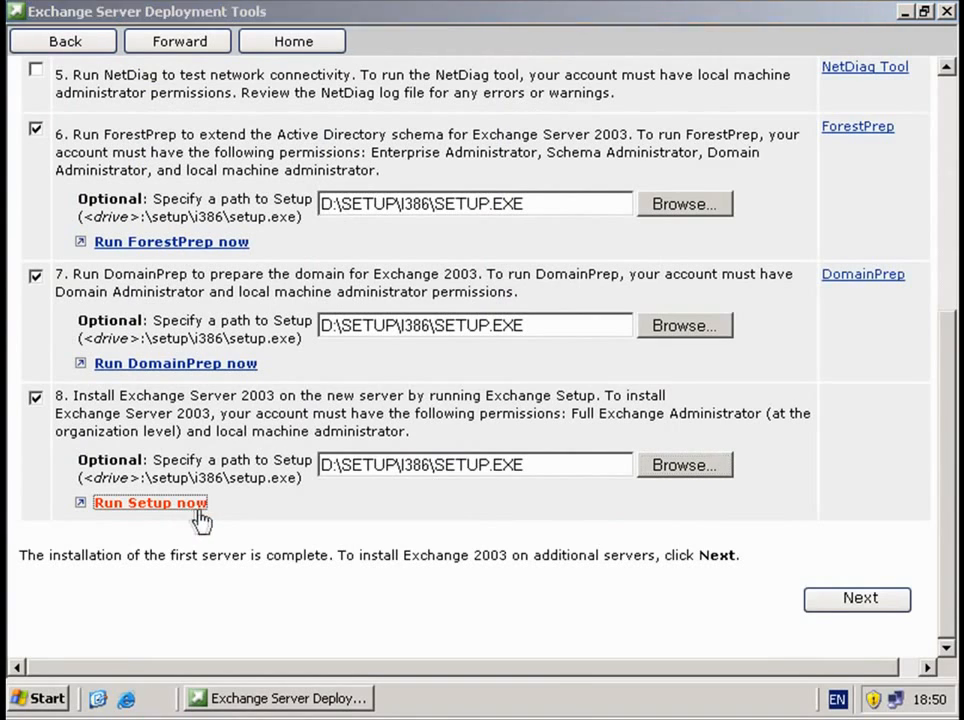
{"action": "left_click", "coordinate": [352, 482]}
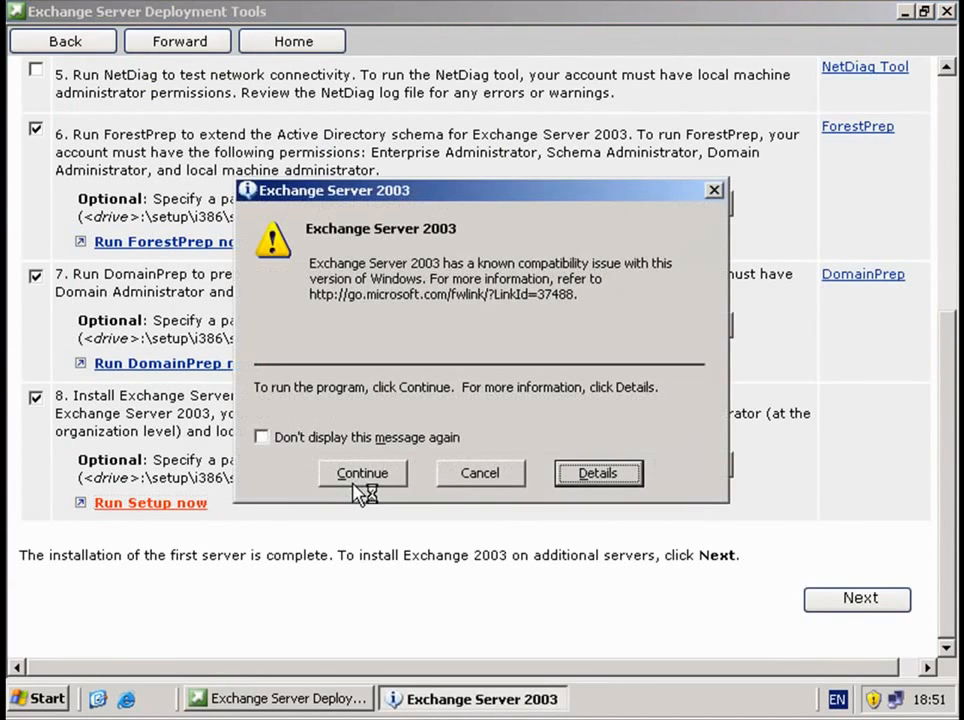
{"action": "left_click", "coordinate": [374, 479]}
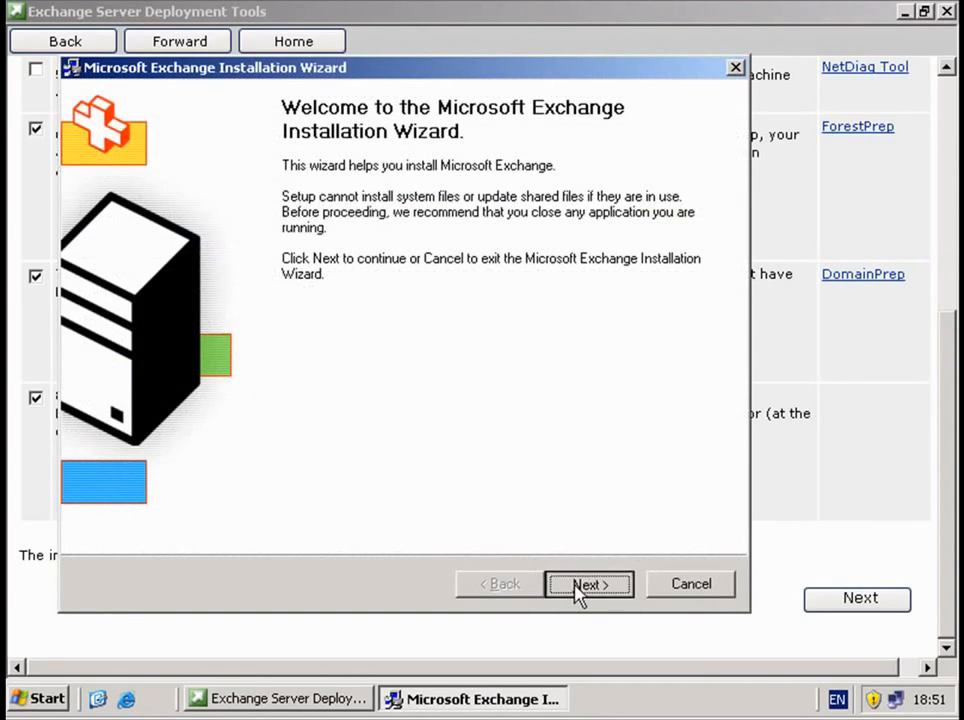
{"action": "left_click", "coordinate": [578, 590]}
{"action": "left_click", "coordinate": [122, 495]}
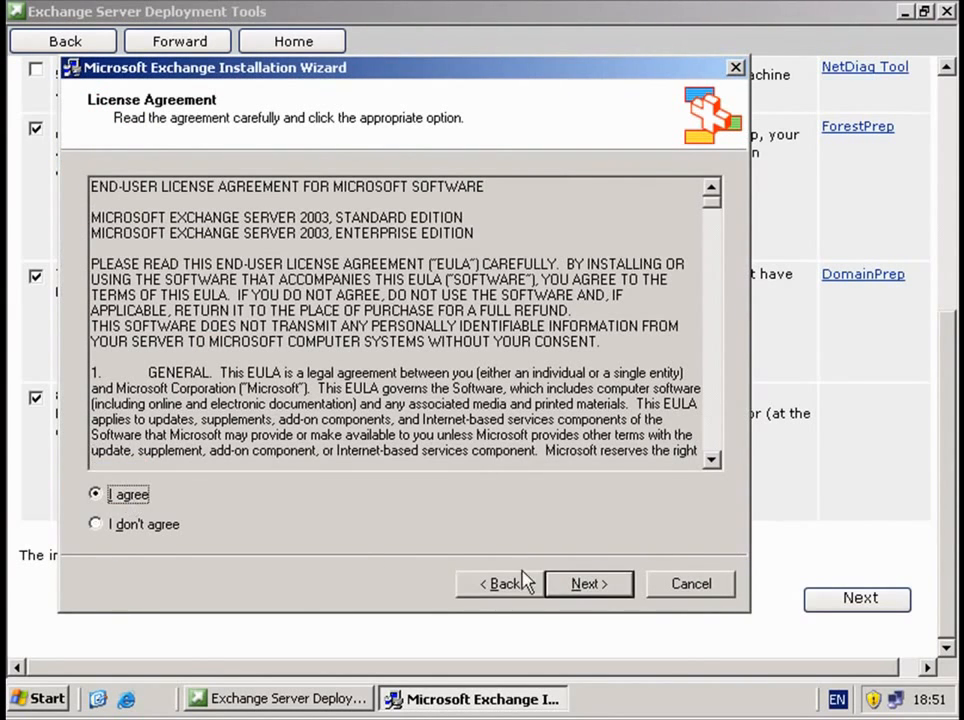
{"action": "left_click", "coordinate": [585, 590]}
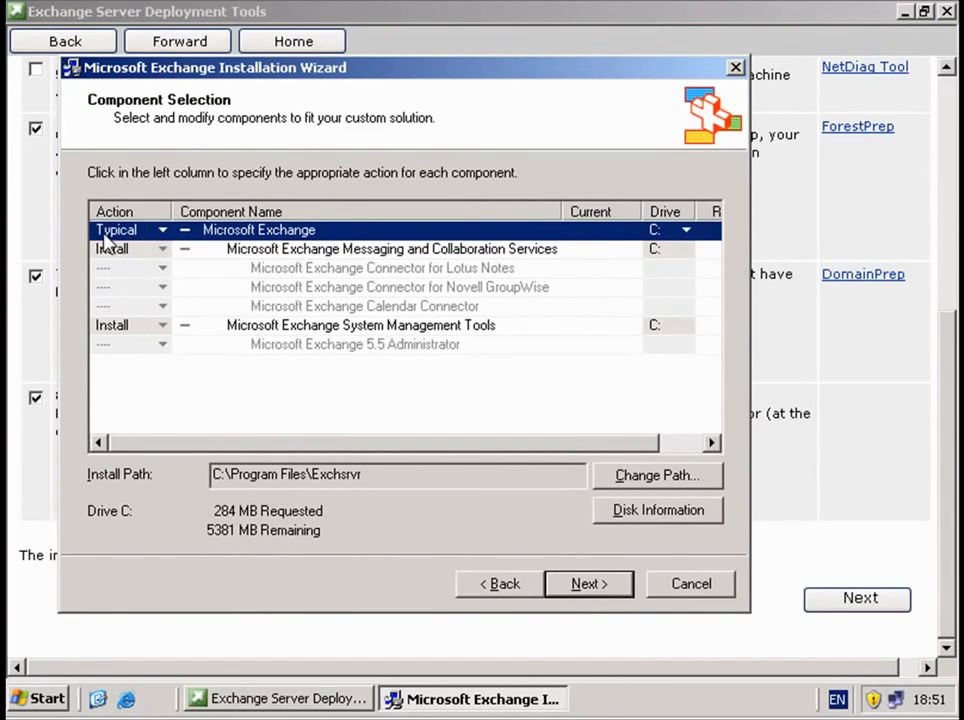
Set the Microsoft Exchange component's action to Custom and proceed with the component selection
{"action": "left_click", "coordinate": [162, 231]}
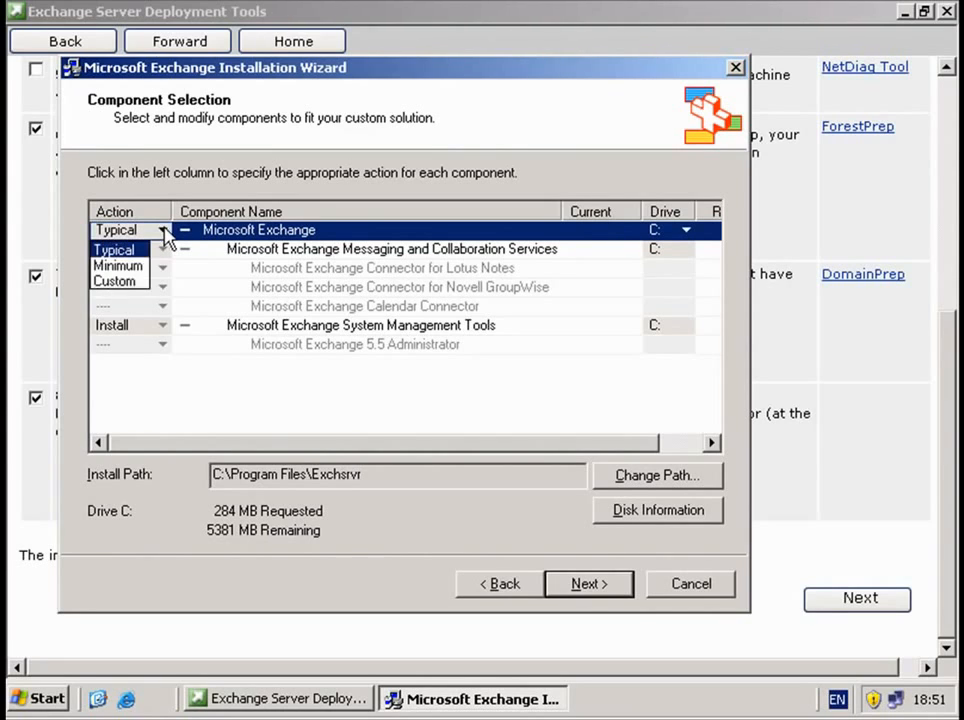
{"action": "left_click", "coordinate": [114, 282]}
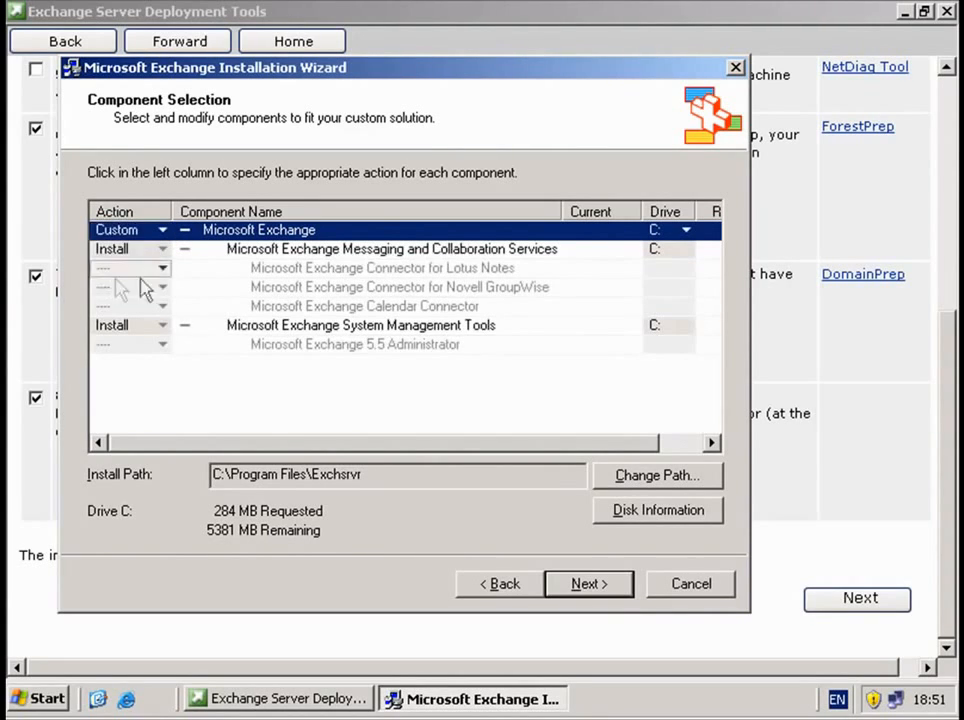
{"action": "left_click", "coordinate": [589, 584]}
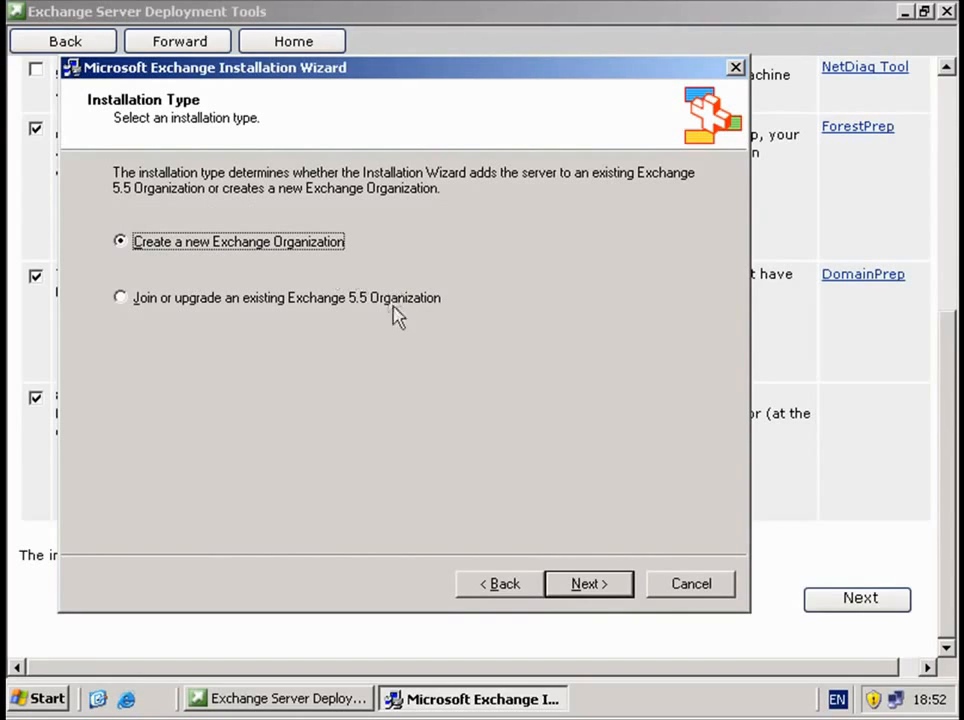
Choose to create a new Exchange organization and name it Office
{"action": "left_click", "coordinate": [600, 590]}
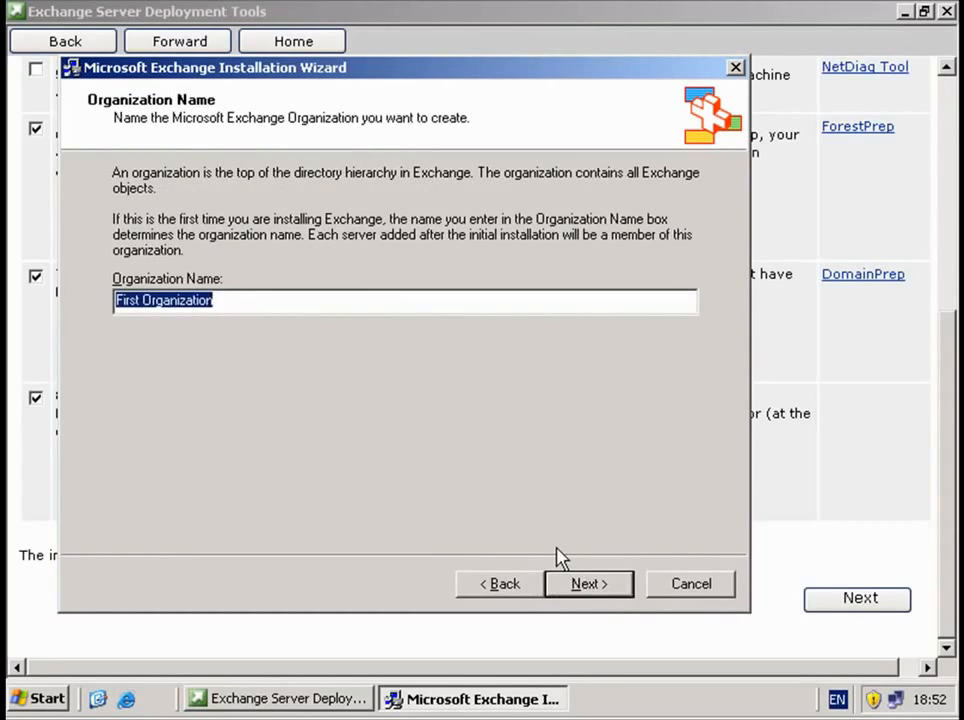
{"action": "type", "text": "Office"}
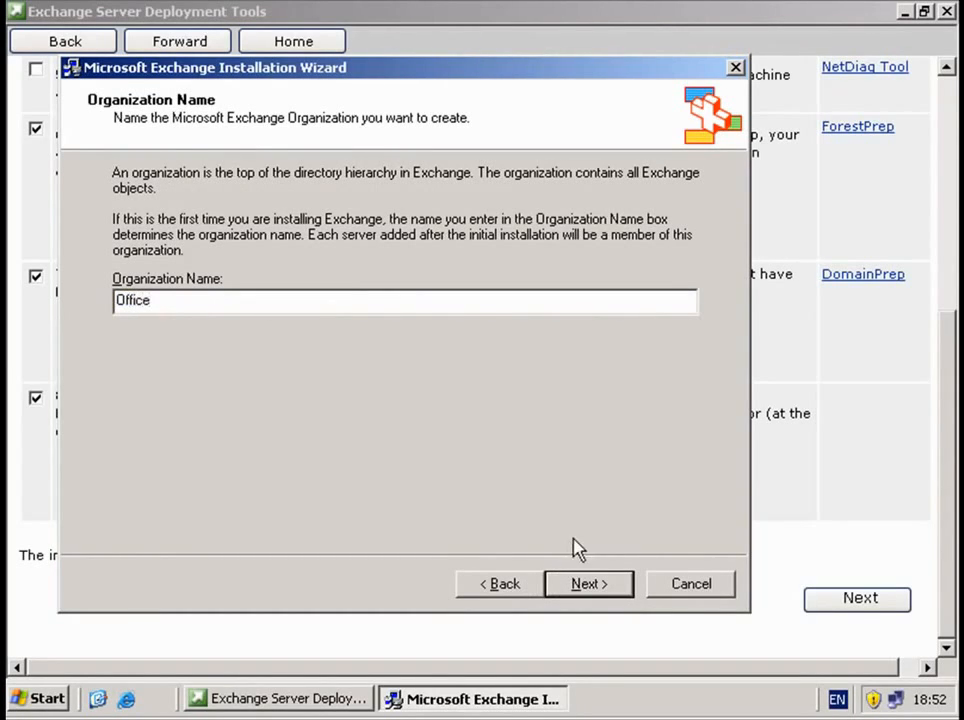
{"action": "left_click", "coordinate": [588, 584]}
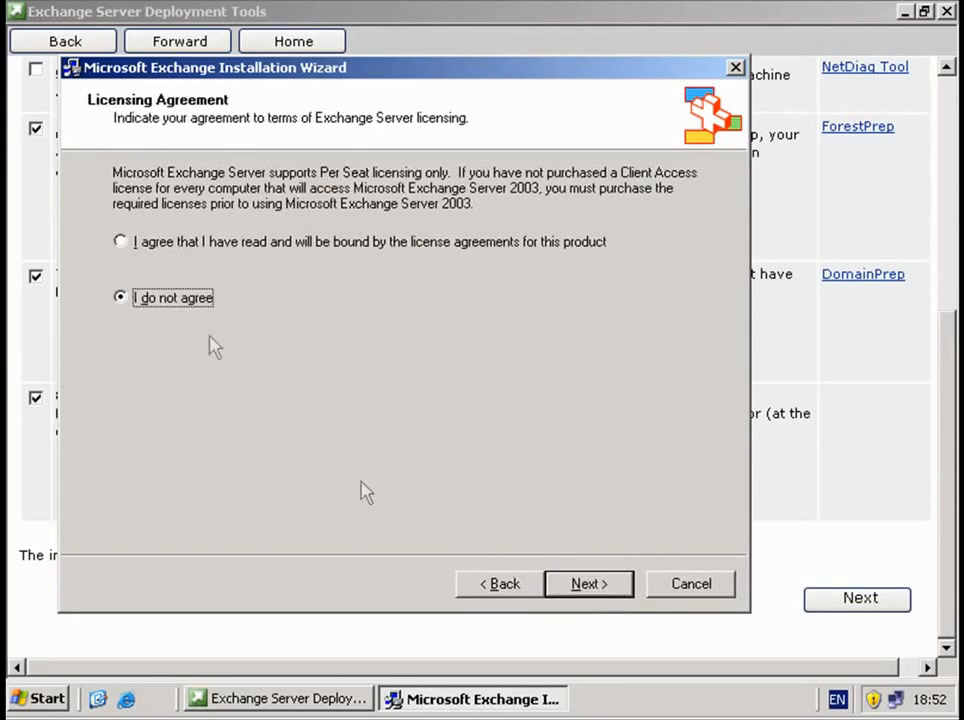
Agree to the Per Seat licensing terms and start the installation from the summary
{"action": "left_click", "coordinate": [190, 250]}
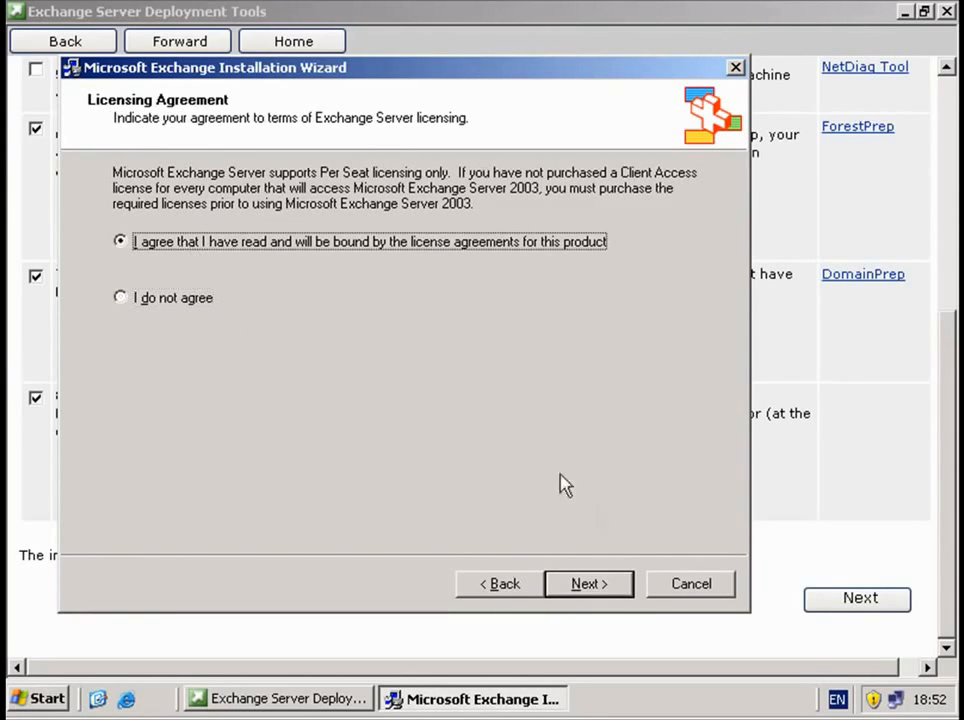
{"action": "left_click", "coordinate": [594, 586]}
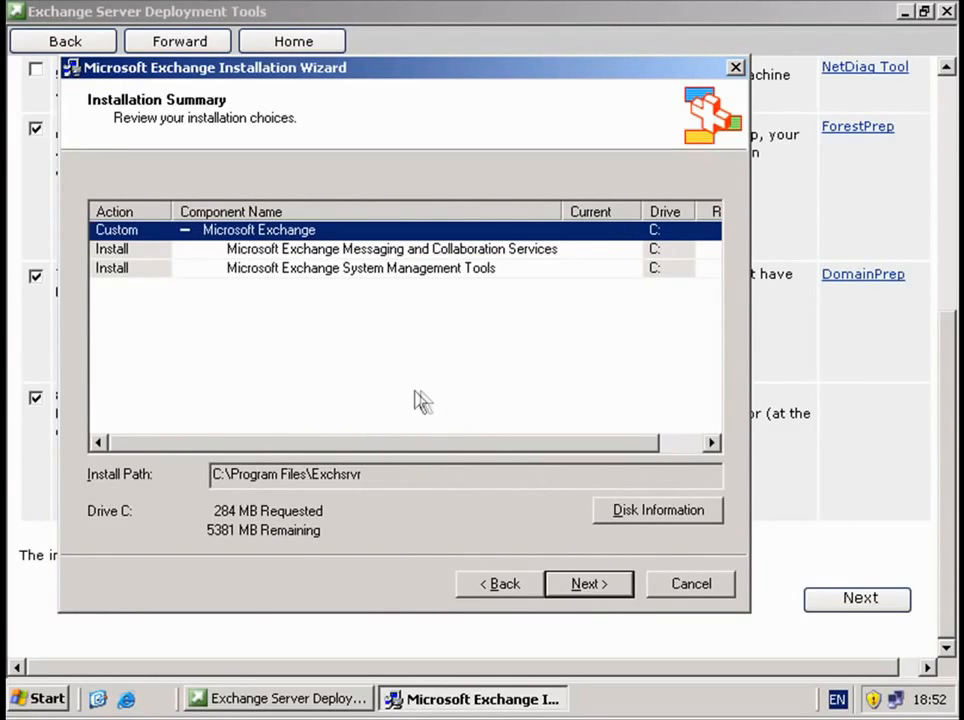
{"action": "left_click", "coordinate": [589, 588]}
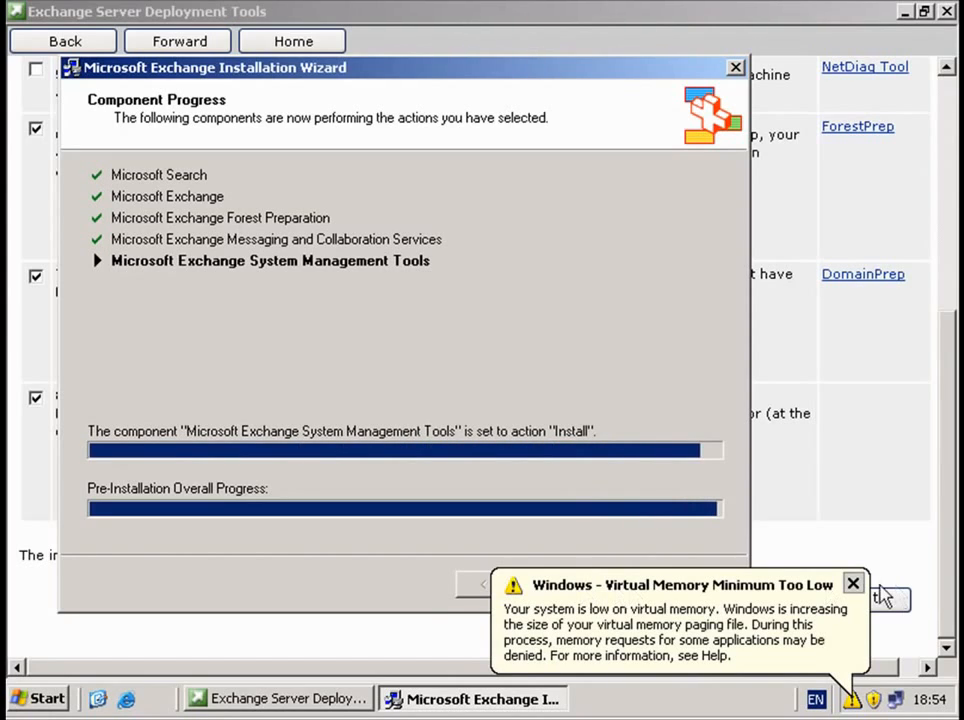
Dismiss the low virtual memory notification, finish the Exchange installation wizard, and close the Exchange Server Deployment Tools
{"action": "left_click", "coordinate": [855, 584]}
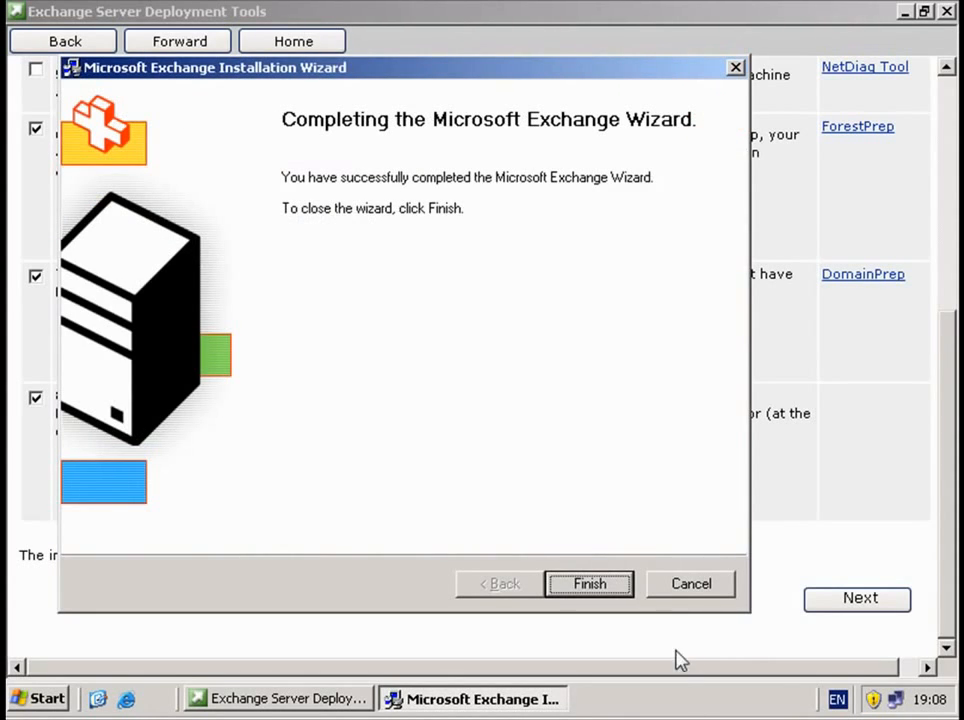
{"action": "left_click", "coordinate": [603, 587]}
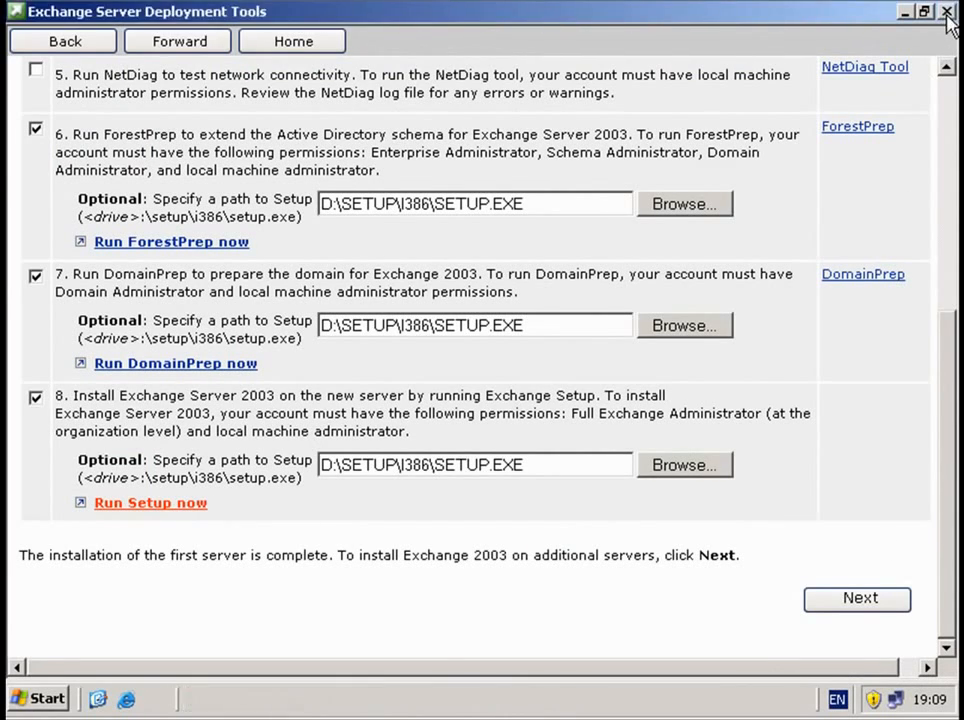
{"action": "left_click", "coordinate": [945, 12]}
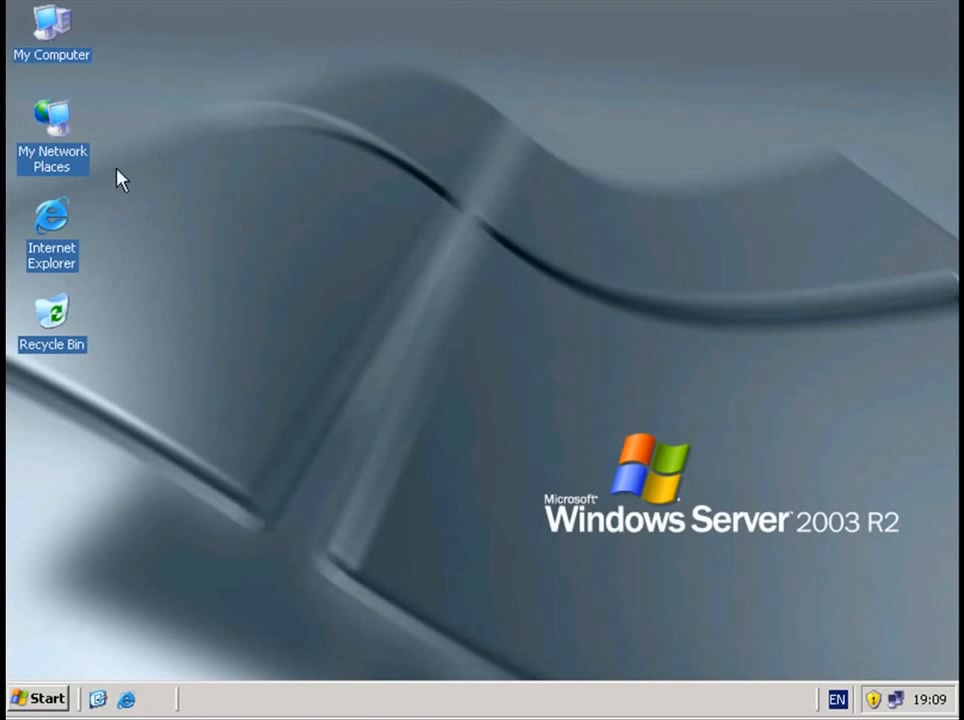
Open Active Directory Users and Computers from the server's administrative tools
{"action": "left_click", "coordinate": [42, 699]}
{"action": "mouse_move", "coordinate": [122, 510]}
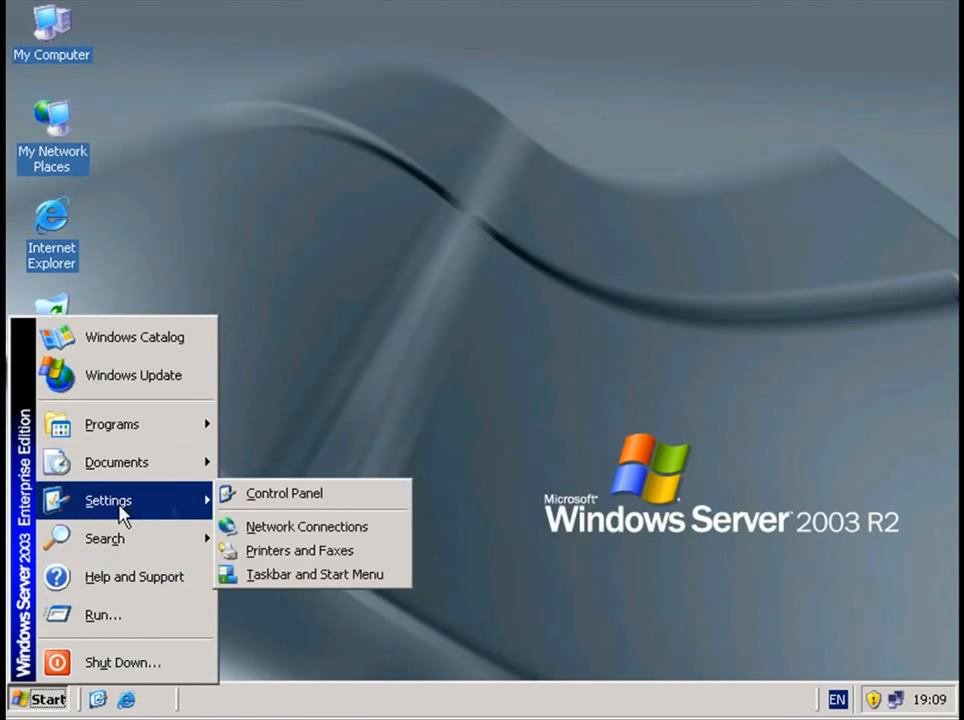
{"action": "mouse_move", "coordinate": [151, 424]}
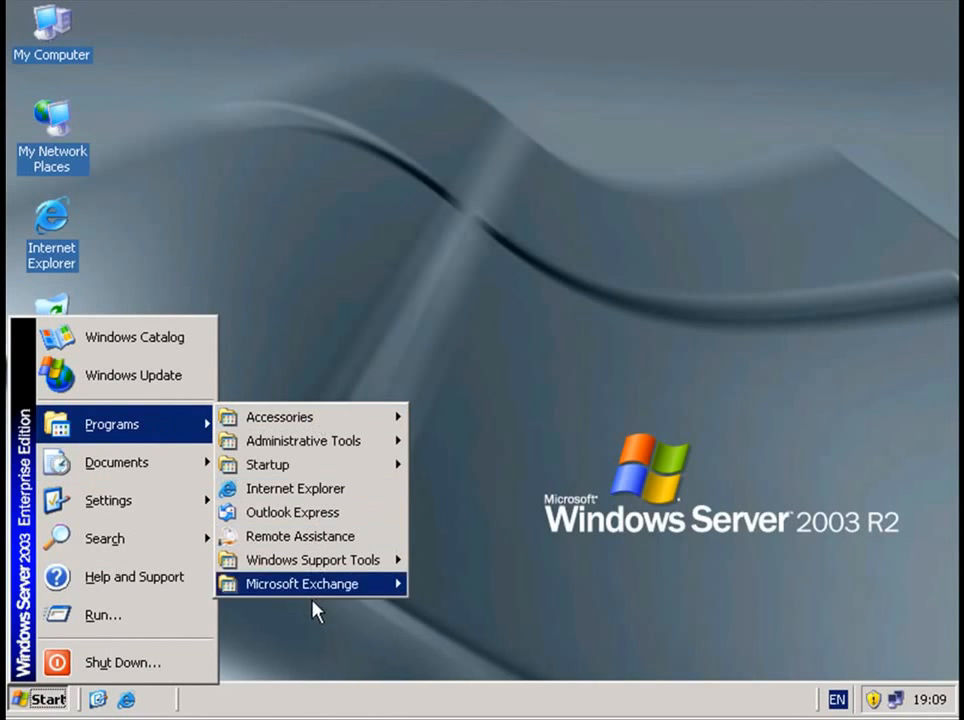
{"action": "mouse_move", "coordinate": [318, 588]}
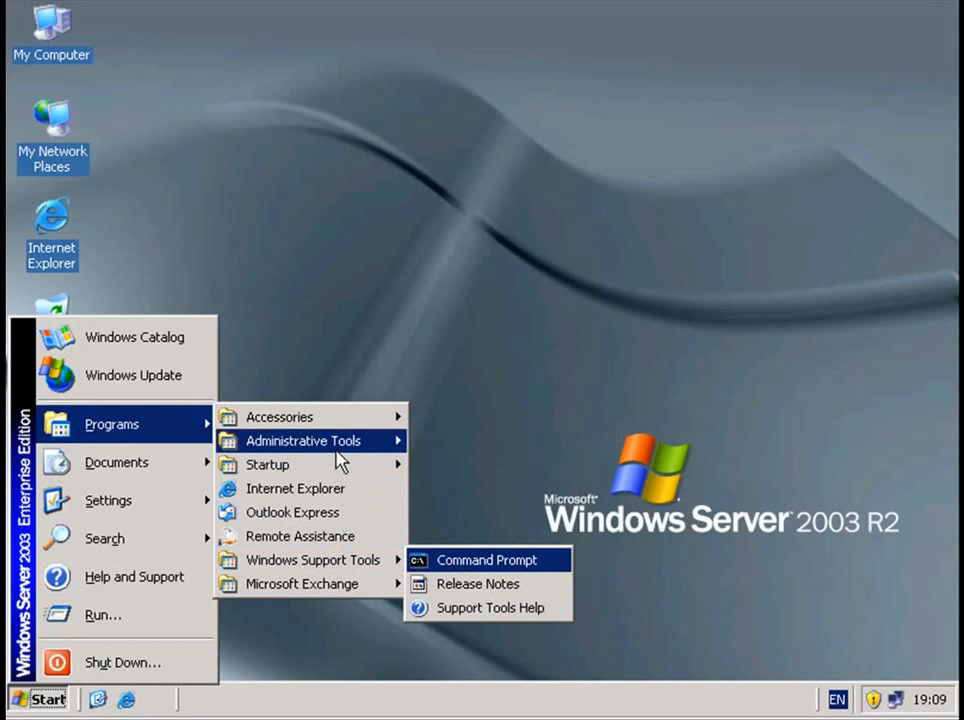
{"action": "mouse_move", "coordinate": [366, 446]}
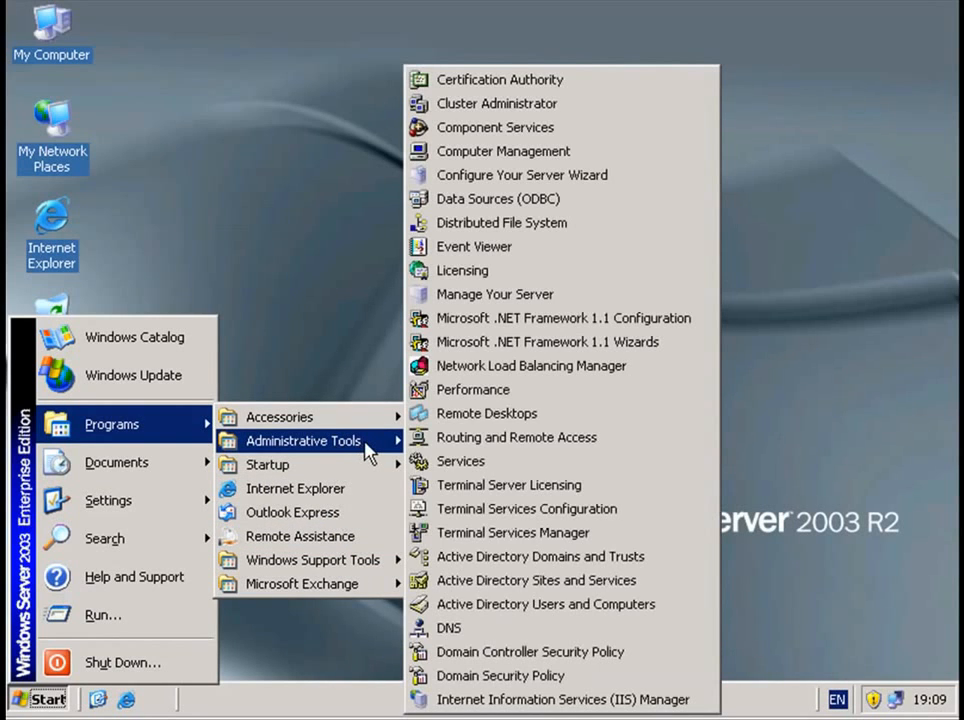
{"action": "left_click", "coordinate": [548, 614]}
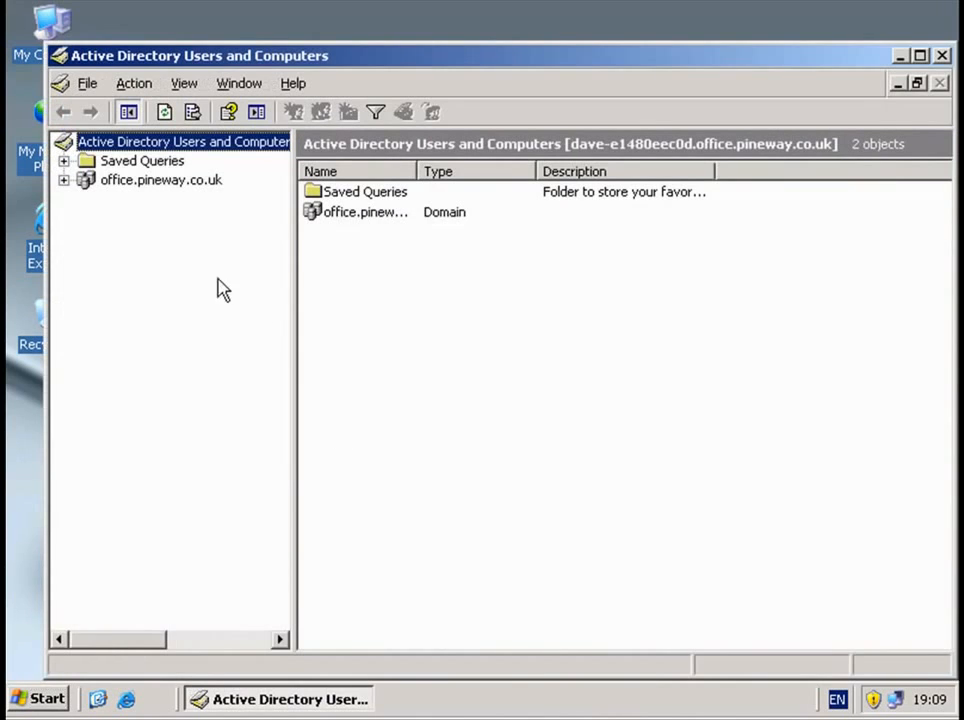
Check the e-mail addresses of the Administrator account in the Users container of office.pineway.co.uk, and close its properties
{"action": "left_click", "coordinate": [163, 188]}
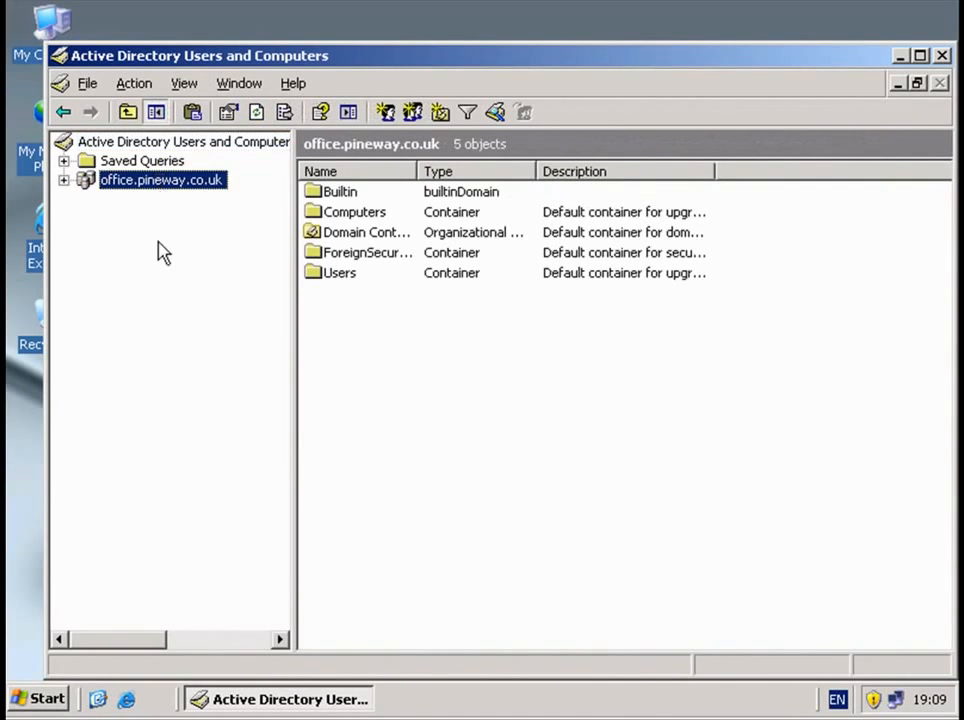
{"action": "double_click", "coordinate": [333, 272]}
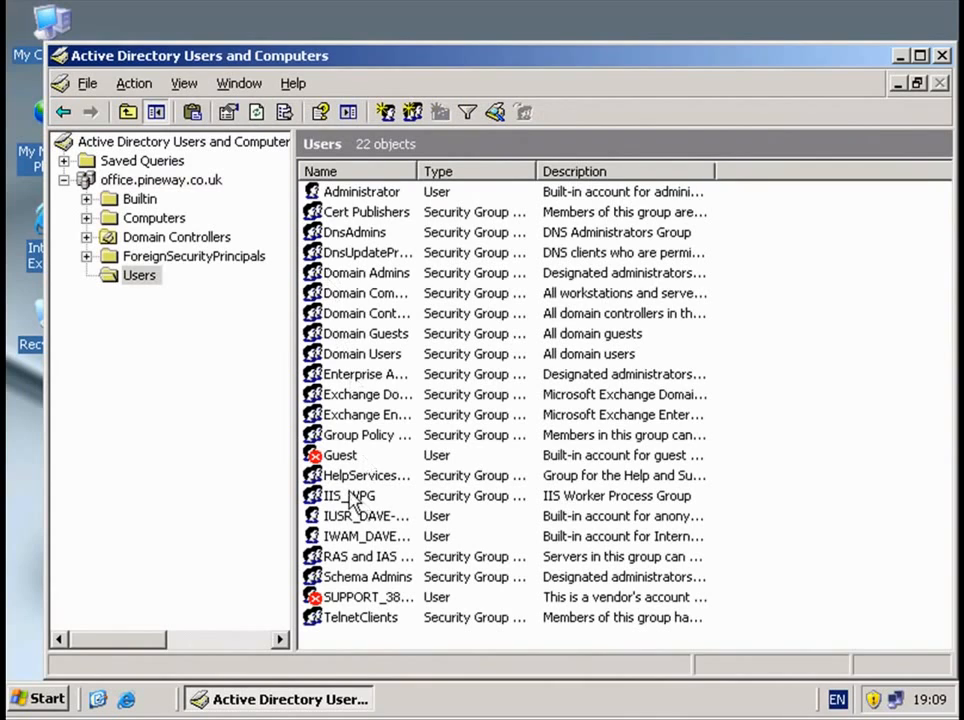
{"action": "left_click", "coordinate": [357, 193]}
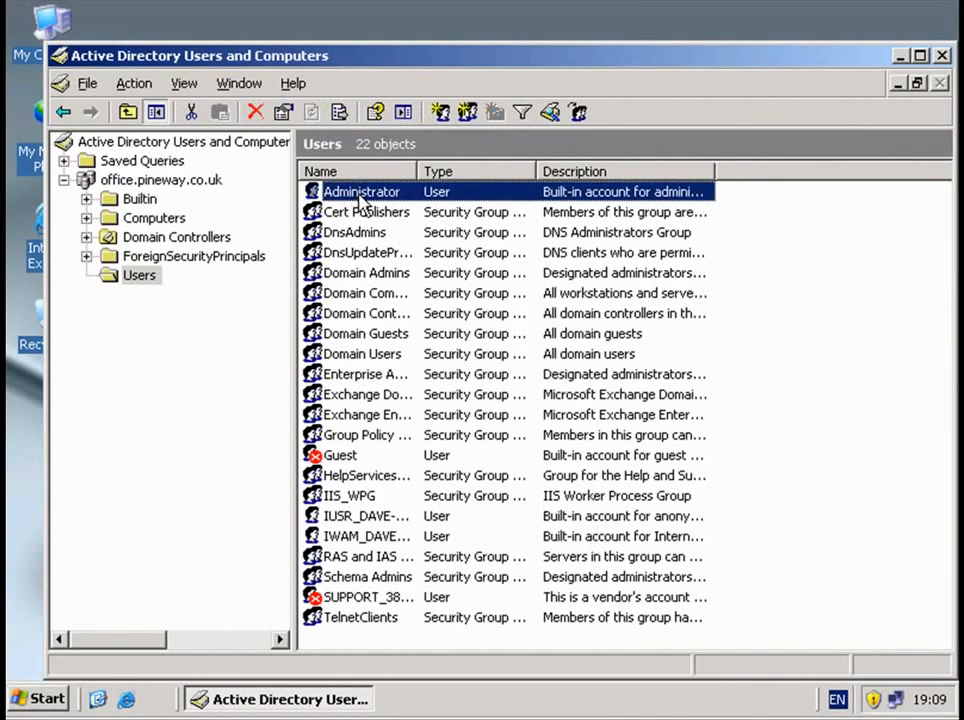
{"action": "double_click", "coordinate": [360, 198]}
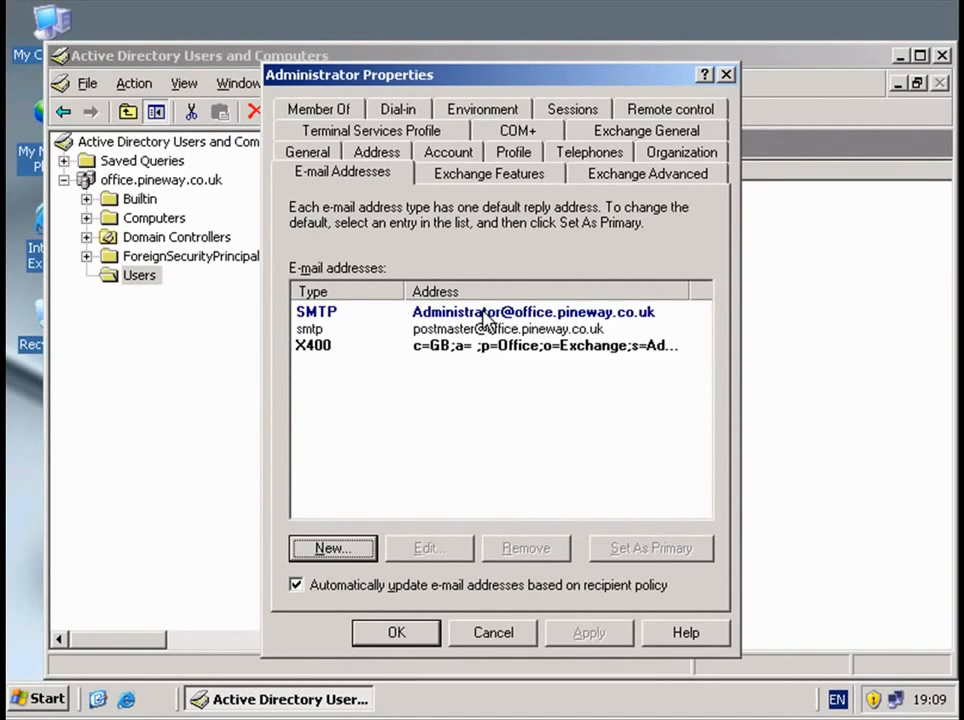
{"action": "left_click", "coordinate": [393, 640]}
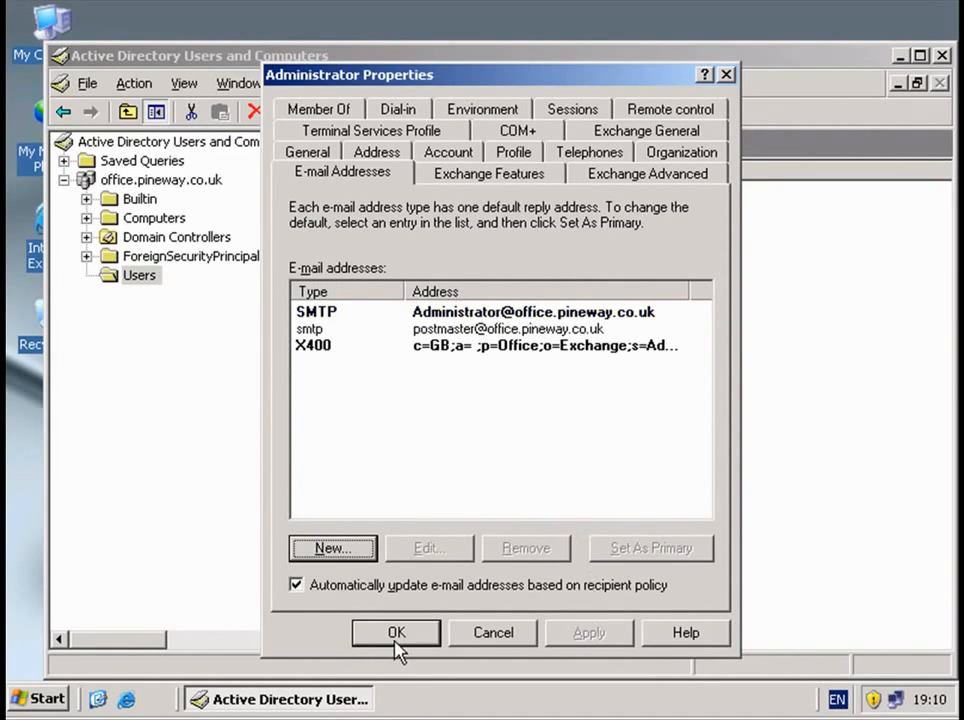